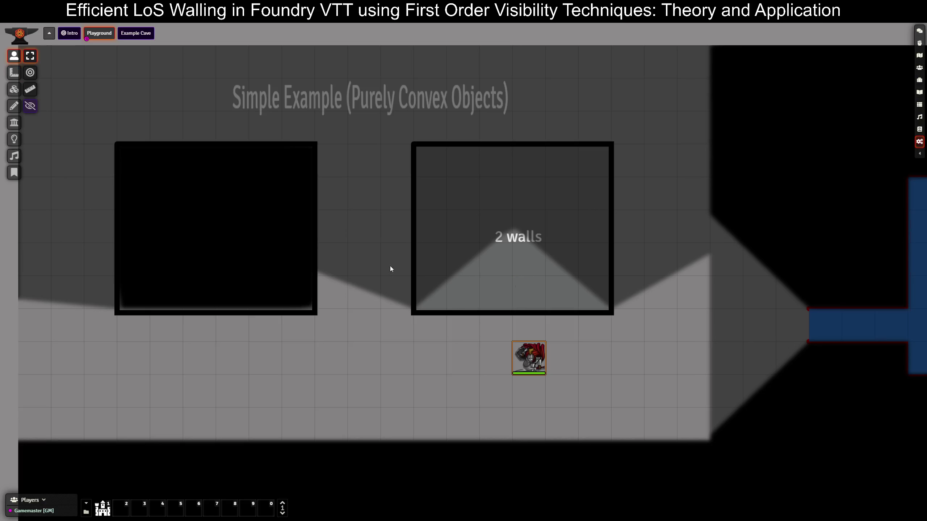
Step: Move the selected hero token five squares left to stand below the gap between the two boxes, and deselect it
{"action": "key", "text": "Left"}
{"action": "key", "text": "Left"}
{"action": "key", "text": "Left"}
{"action": "key", "text": "Left"}
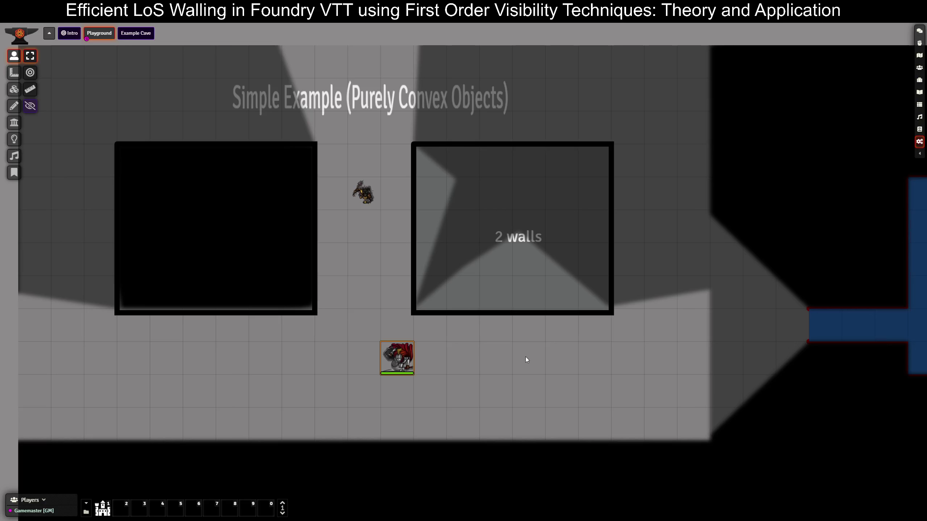
{"action": "key", "text": "Left"}
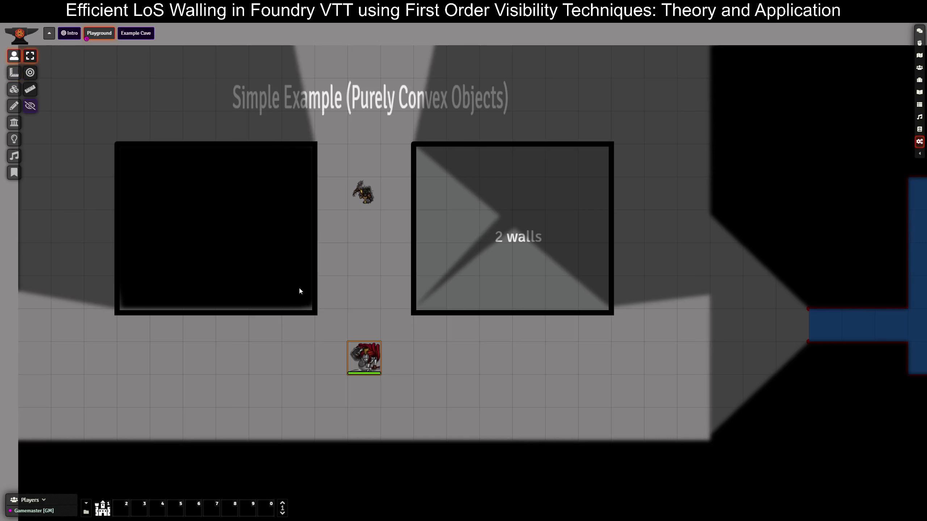
{"action": "left_click", "coordinate": [323, 360]}
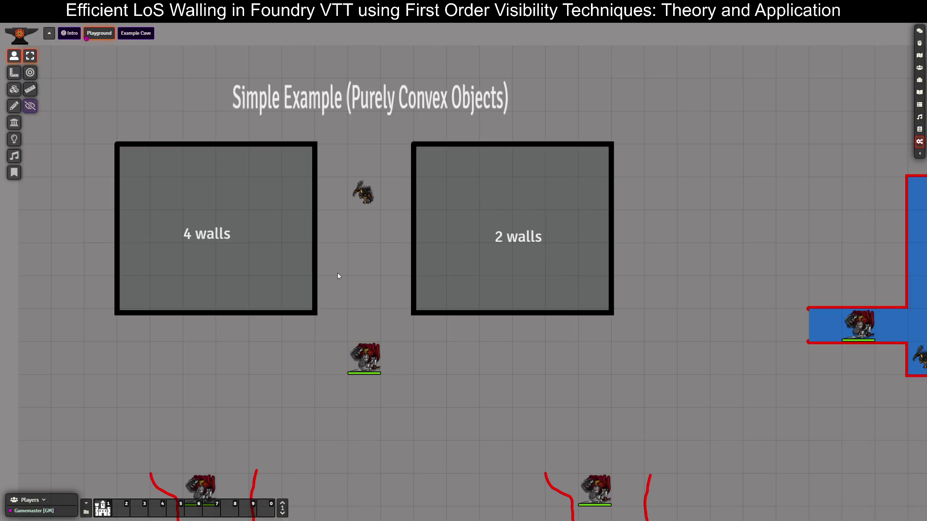
Step: Check the walls of both boxes, and move the hero token four squares right to below the "2 walls" box
{"action": "left_click", "coordinate": [14, 123]}
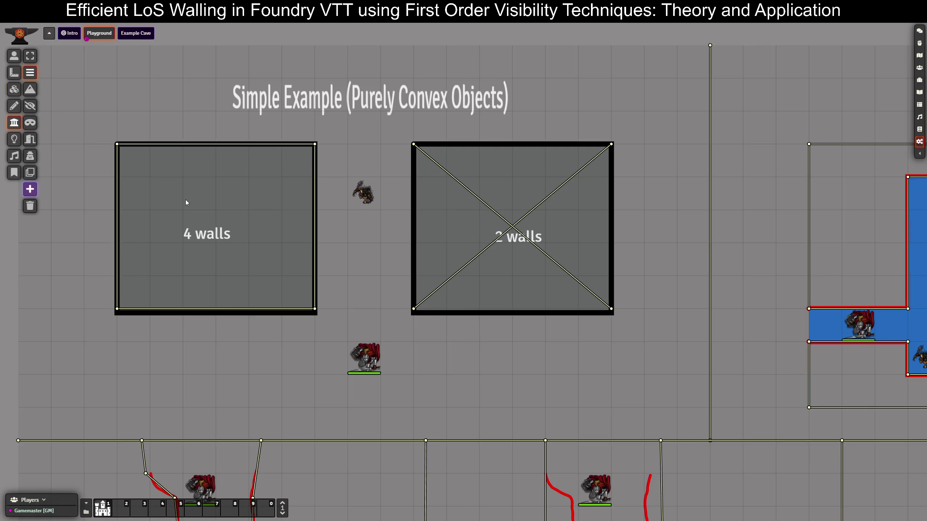
{"action": "left_click", "coordinate": [13, 55]}
{"action": "left_click", "coordinate": [372, 362]}
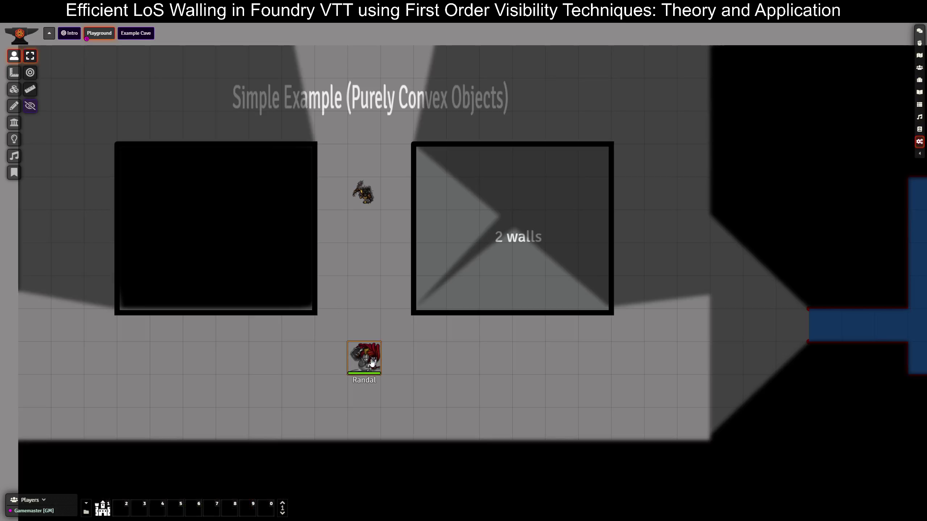
{"action": "left_click_drag", "start_coordinate": [372, 362], "coordinate": [504, 362]}
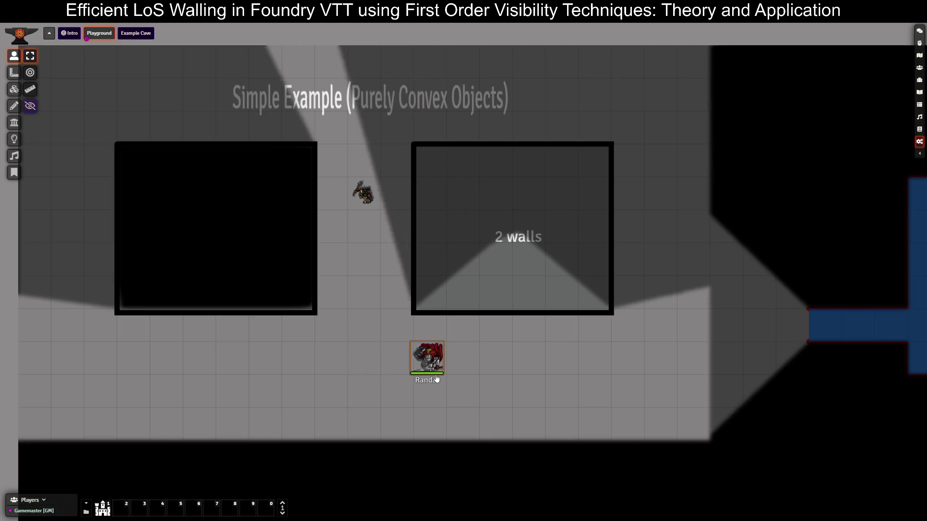
Step: Compare the walls of the two convex boxes again, and go to the Rectangular Structures example
{"action": "left_click", "coordinate": [18, 124]}
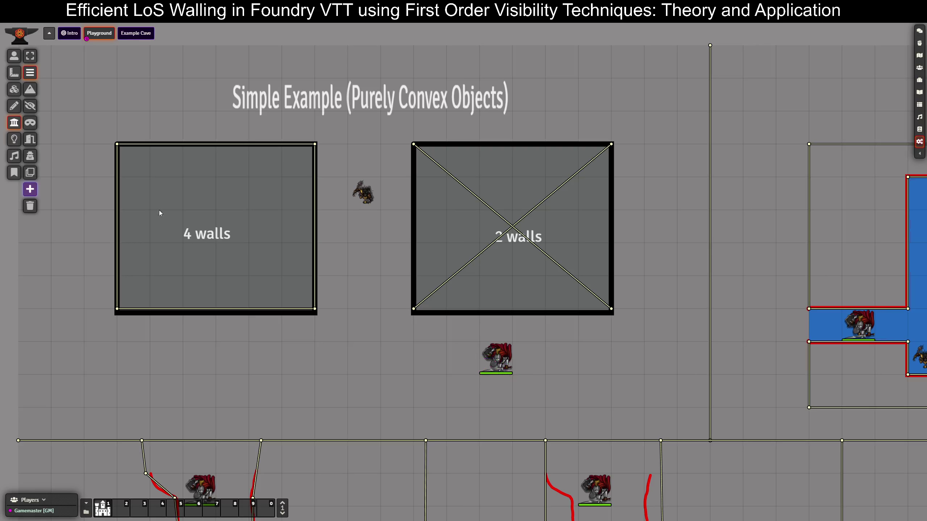
{"action": "left_click", "coordinate": [14, 55]}
{"action": "key", "text": "Tab"}
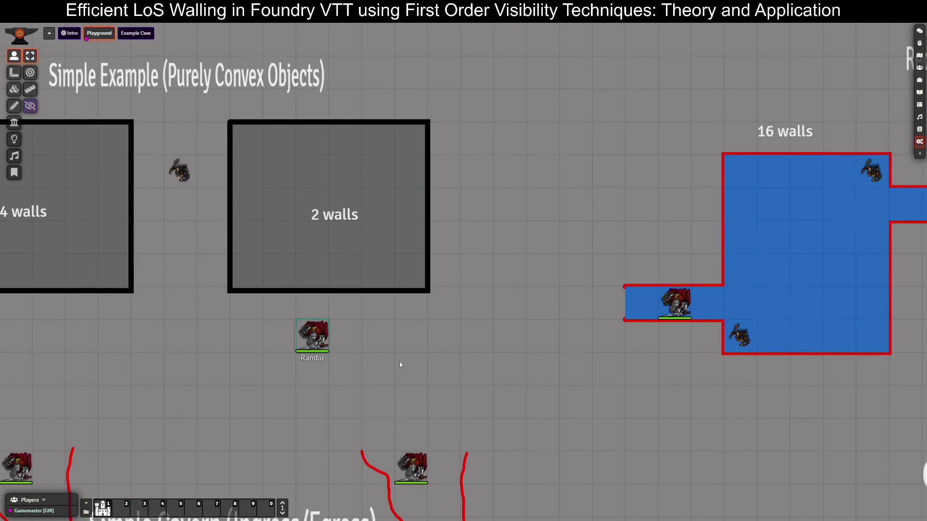
{"action": "key", "text": "Tab"}
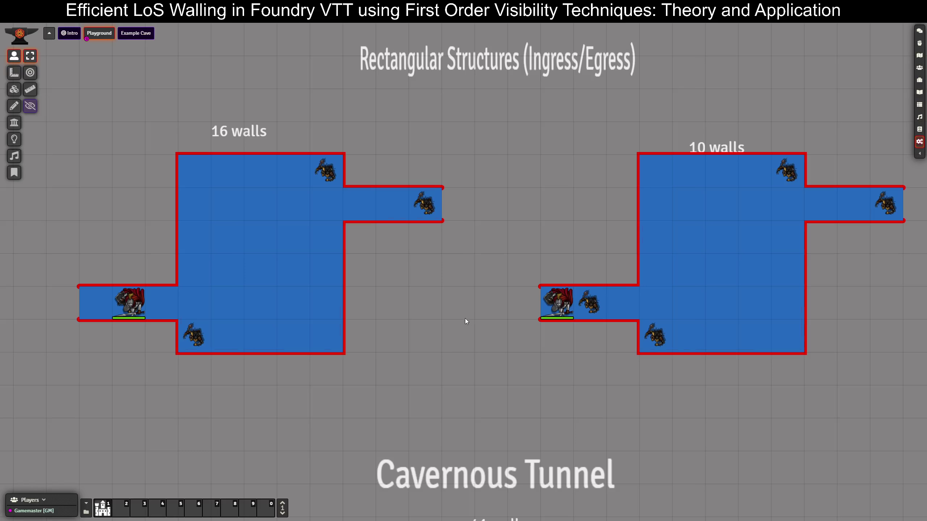
Step: Move the hero token of the "16 walls" structure one square left to the start of its entrance corridor, and deselect it
{"action": "left_click", "coordinate": [128, 302]}
{"action": "key", "text": "Left"}
{"action": "left_click", "coordinate": [170, 378]}
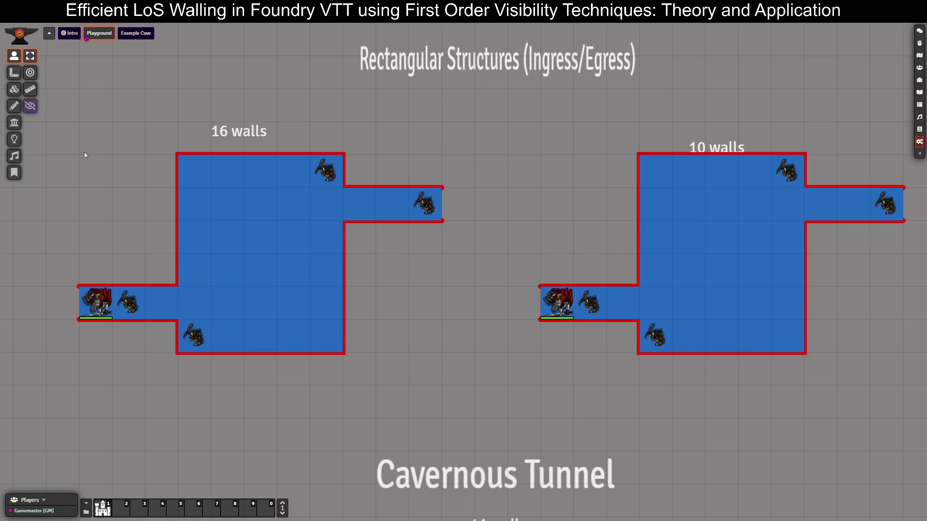
Step: Show the walls of the rectangular structures and examine the layout of the "16 walls" one up close
{"action": "left_click", "coordinate": [10, 122]}
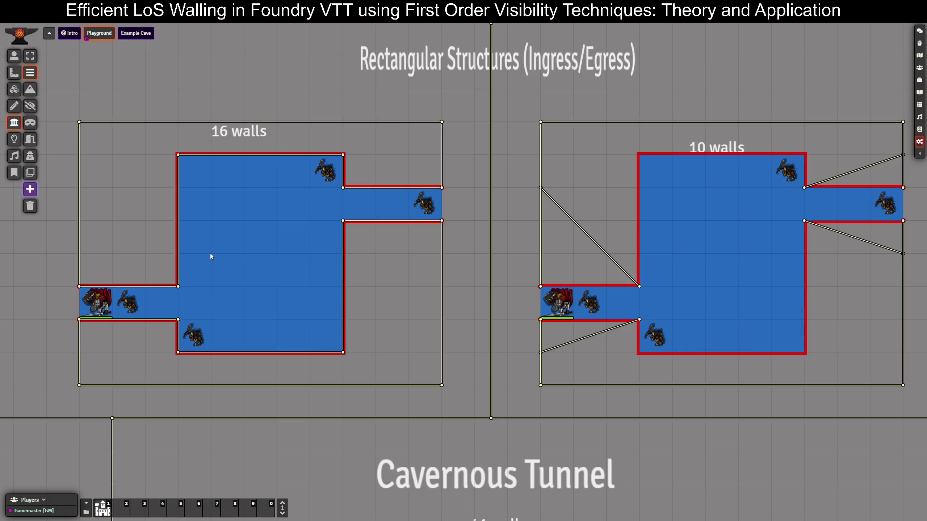
{"action": "scroll", "coordinate": [294, 310], "scroll_direction": "up", "scroll_amount": 3}
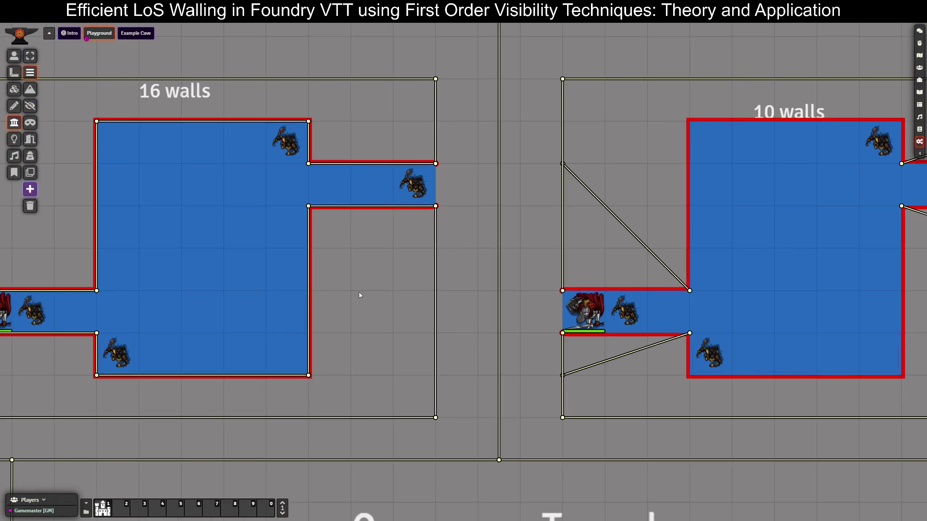
{"action": "left_click_drag", "start_coordinate": [359, 292], "coordinate": [527, 311]}
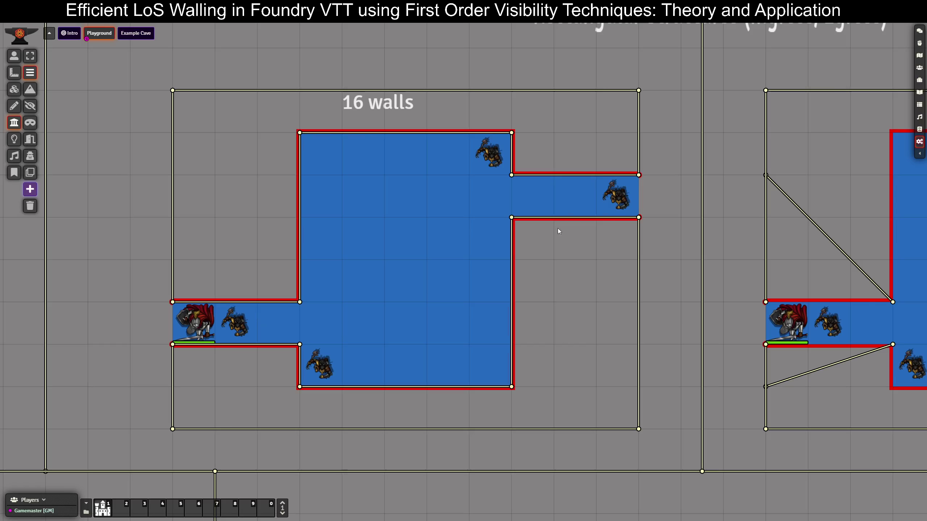
Step: Move the hero token of the "16 walls" structure five squares right and three up, through the entrance corridor into the room
{"action": "left_click", "coordinate": [14, 56]}
{"action": "left_click", "coordinate": [193, 323]}
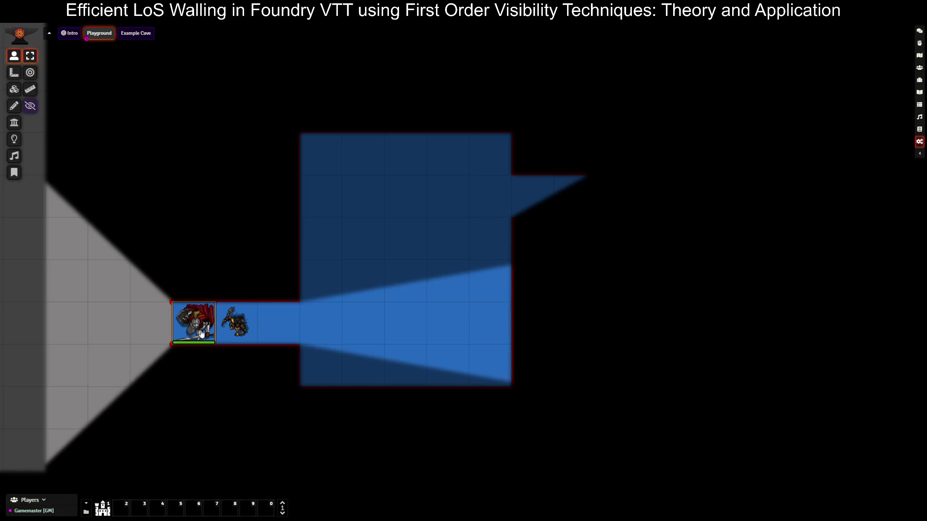
{"action": "key", "text": "Right"}
{"action": "key", "text": "Right"}
{"action": "key", "text": "Right"}
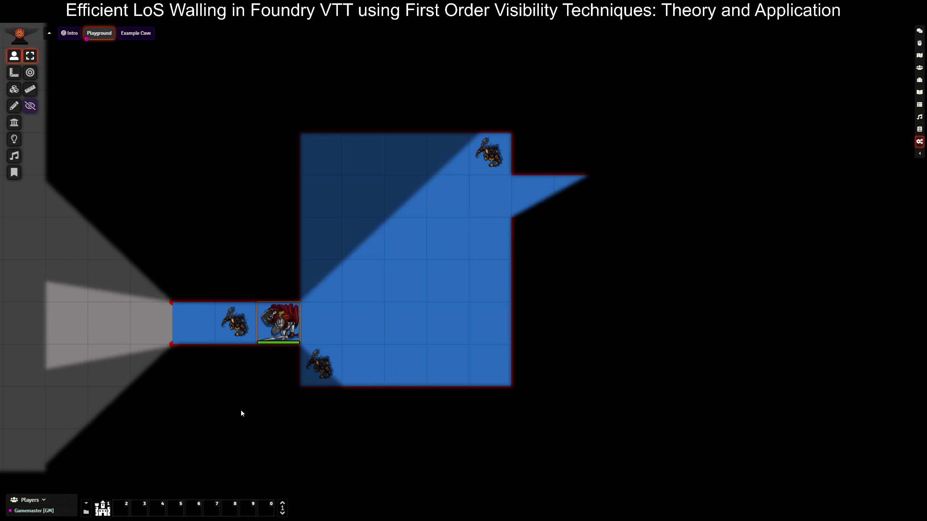
{"action": "key", "text": "Right"}
{"action": "key", "text": "Right"}
{"action": "key", "text": "Up"}
{"action": "key", "text": "Up"}
{"action": "key", "text": "Up"}
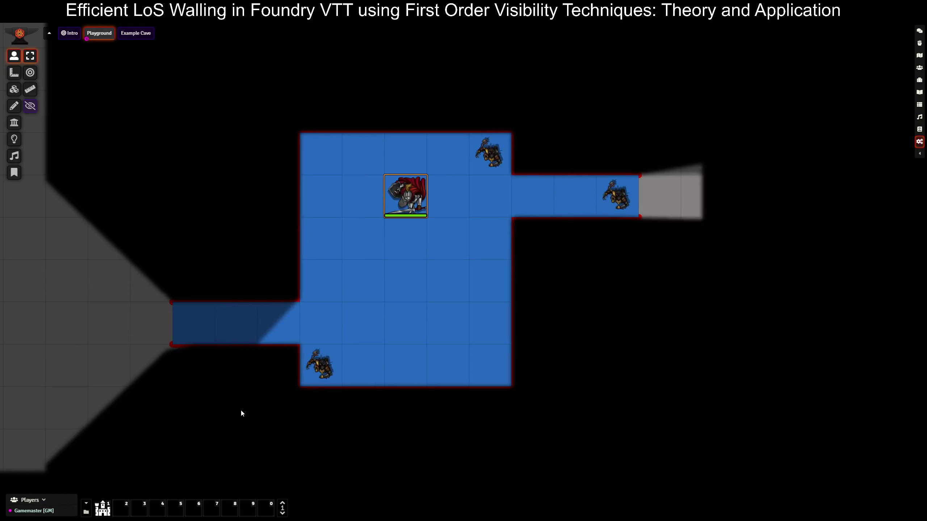
Step: Move the hero token four squares right into the exit corridor of the "16 walls" structure
{"action": "key", "text": "Right"}
{"action": "key", "text": "Right"}
{"action": "key", "text": "Right"}
{"action": "key", "text": "Right"}
Step: Bring the hero token back through the room to the start of the entrance corridor, and deselect it
{"action": "key", "text": "Left"}
{"action": "key", "text": "Left"}
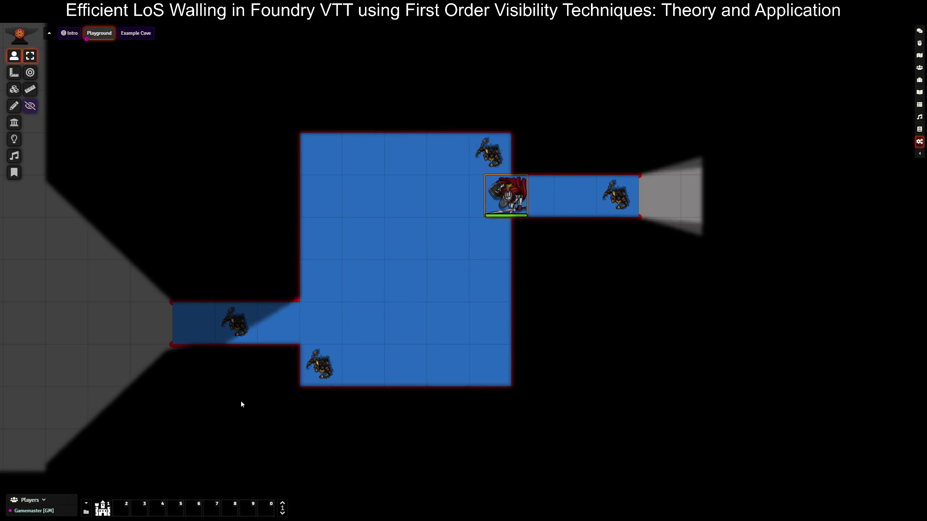
{"action": "key", "text": "Left"}
{"action": "key", "text": "Left"}
{"action": "key", "text": "Left"}
{"action": "key", "text": "Left"}
{"action": "key", "text": "Down"}
{"action": "key", "text": "Down"}
{"action": "key", "text": "Down"}
{"action": "key", "text": "Left"}
{"action": "key", "text": "Left"}
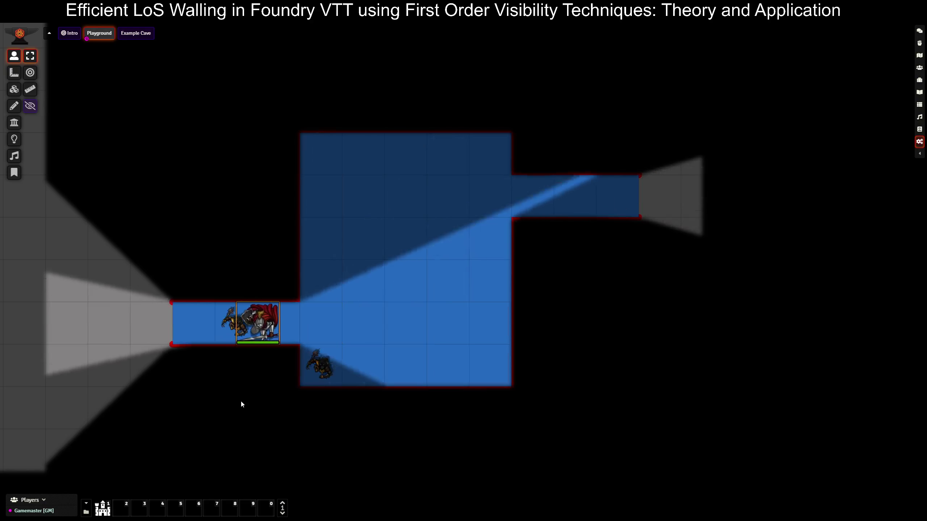
{"action": "key", "text": "Left"}
{"action": "key", "text": "Left"}
{"action": "key", "text": "Right"}
{"action": "left_click", "coordinate": [152, 185]}
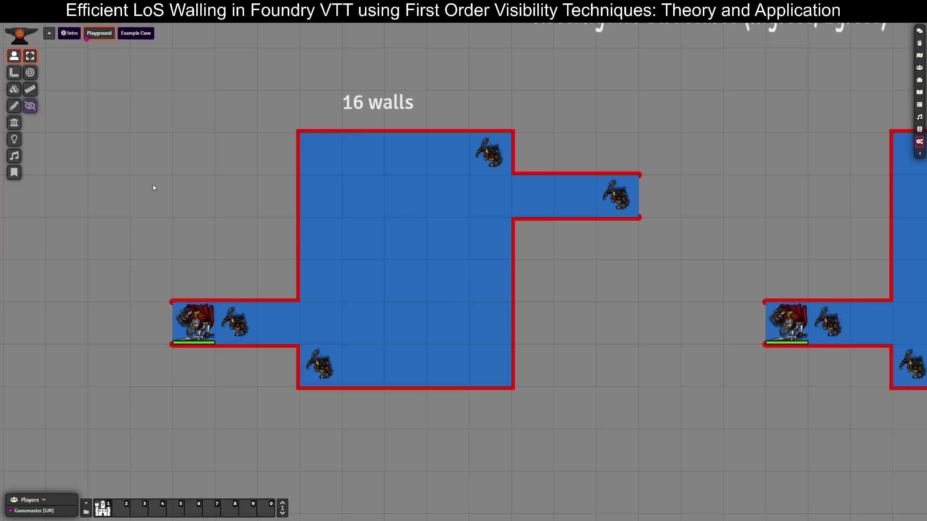
Step: Compare the wall layouts of the "16 walls" and "10 walls" structures, and return to the token layer
{"action": "scroll", "coordinate": [569, 278], "scroll_direction": "down", "scroll_amount": 9}
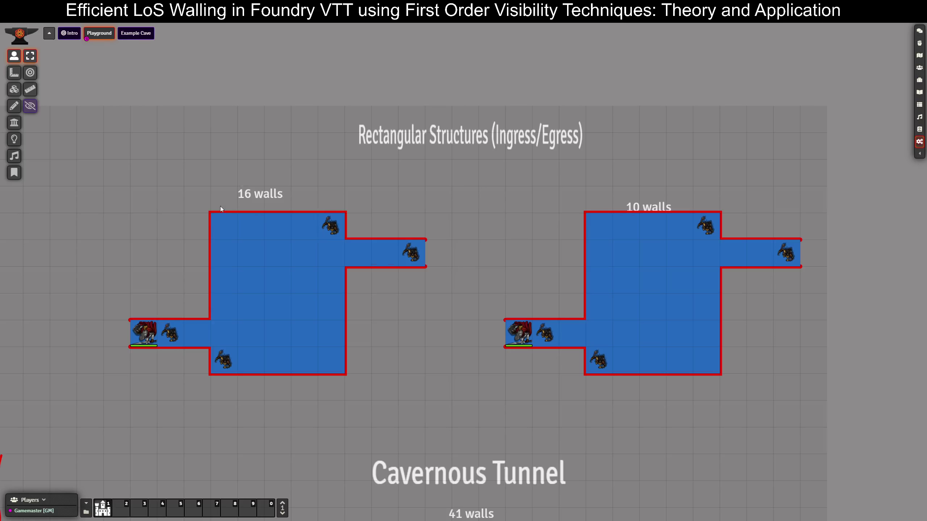
{"action": "left_click", "coordinate": [14, 122]}
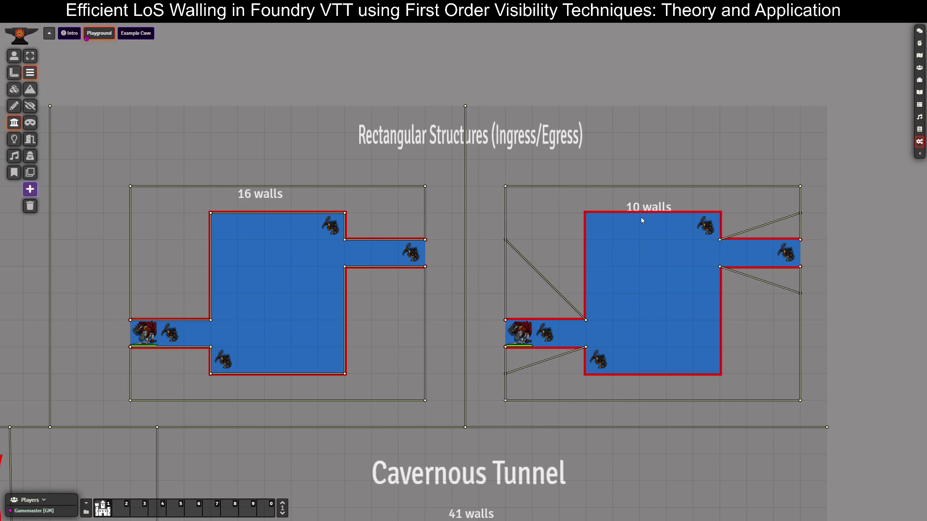
{"action": "scroll", "coordinate": [465, 288], "scroll_direction": "up", "scroll_amount": 4}
{"action": "left_click_drag", "start_coordinate": [480, 298], "coordinate": [462, 252]}
{"action": "left_click", "coordinate": [14, 55]}
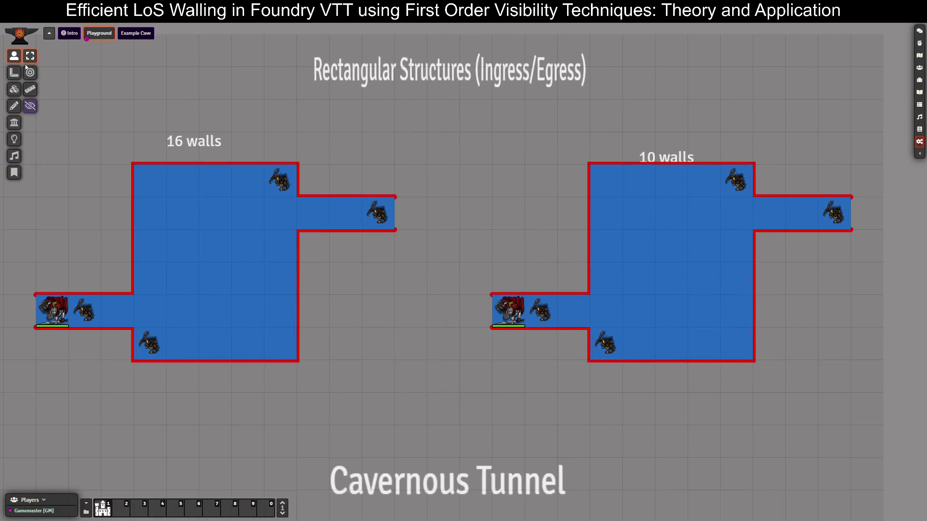
{"action": "scroll", "coordinate": [103, 211], "scroll_direction": "down", "scroll_amount": 2}
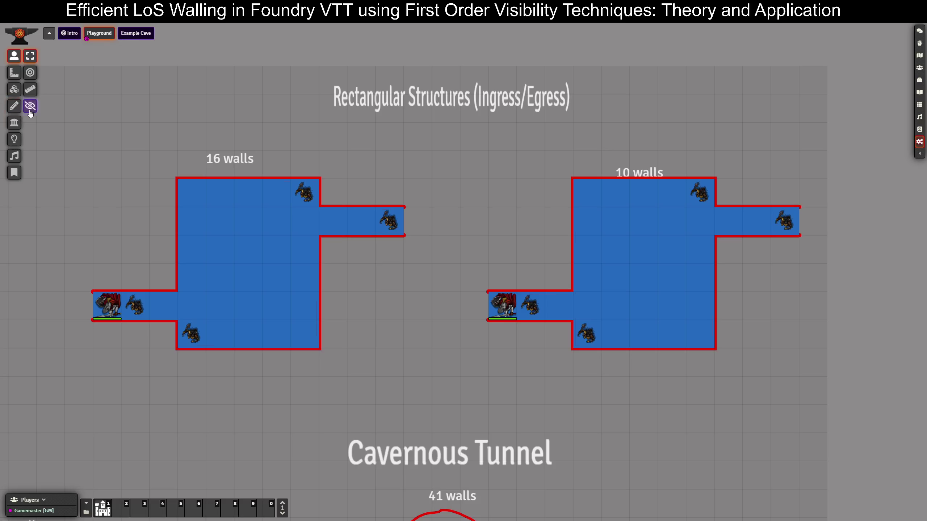
Step: Turn off the vision masking for selected tokens and reset the scene's fog of war exploration
{"action": "left_click", "coordinate": [107, 307]}
{"action": "left_click", "coordinate": [31, 106]}
{"action": "left_click", "coordinate": [14, 139]}
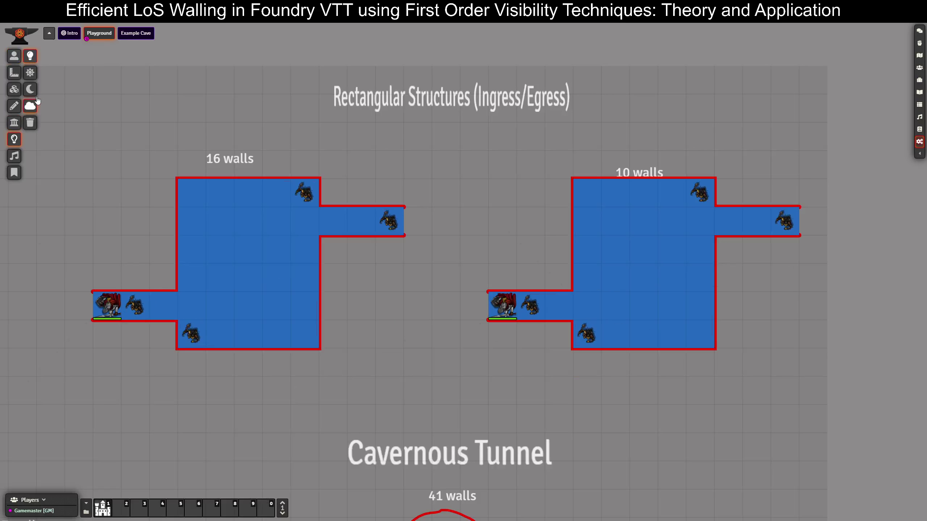
{"action": "left_click", "coordinate": [30, 105]}
{"action": "left_click", "coordinate": [427, 284]}
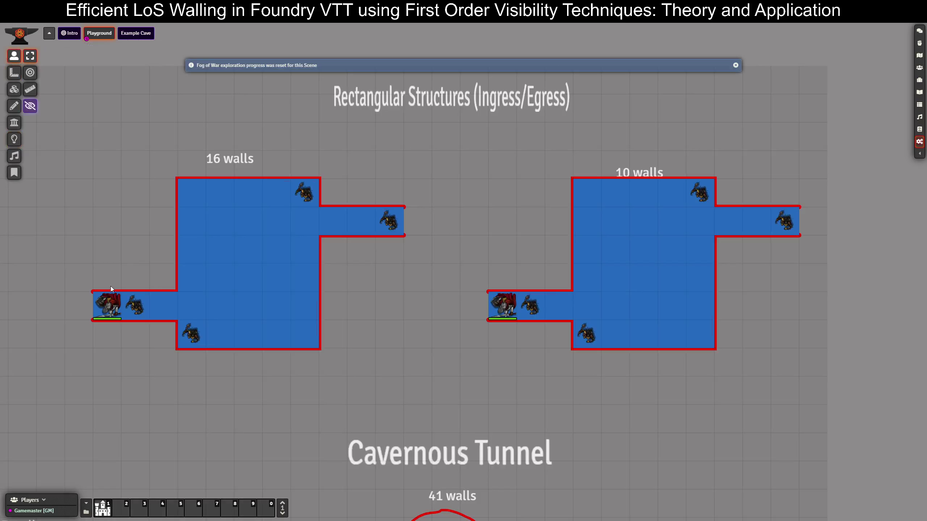
Step: Restore vision masking with the hero tokens selected, examine their sight in both rectangular structures, and clear the selection
{"action": "left_click", "coordinate": [106, 305]}
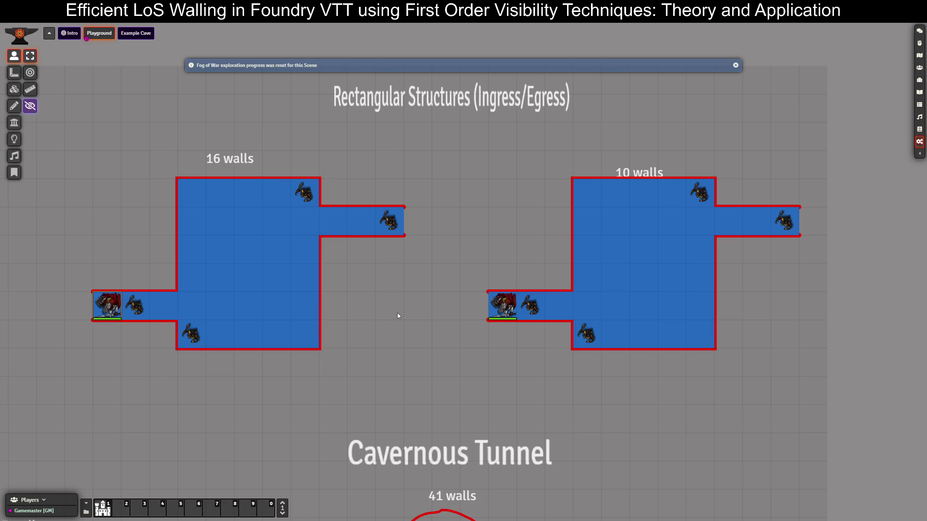
{"action": "left_click", "coordinate": [36, 108]}
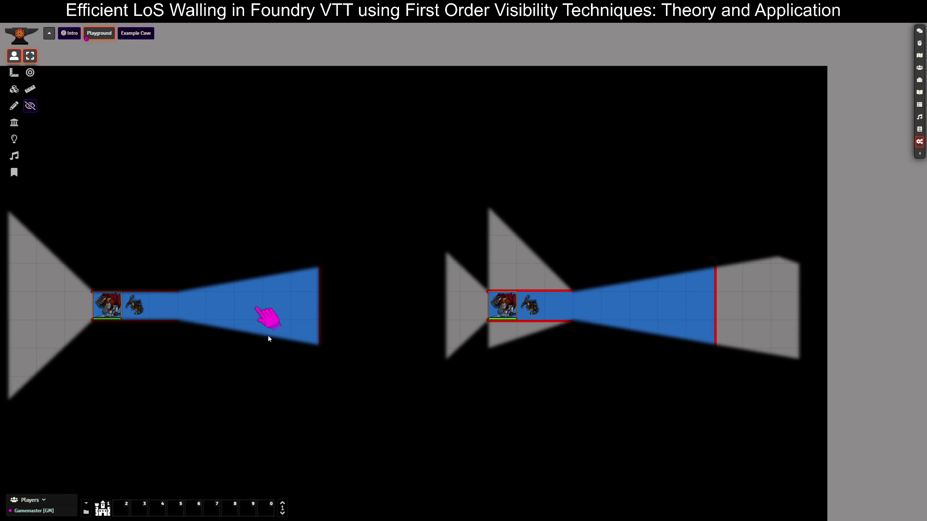
{"action": "left_click", "coordinate": [643, 270]}
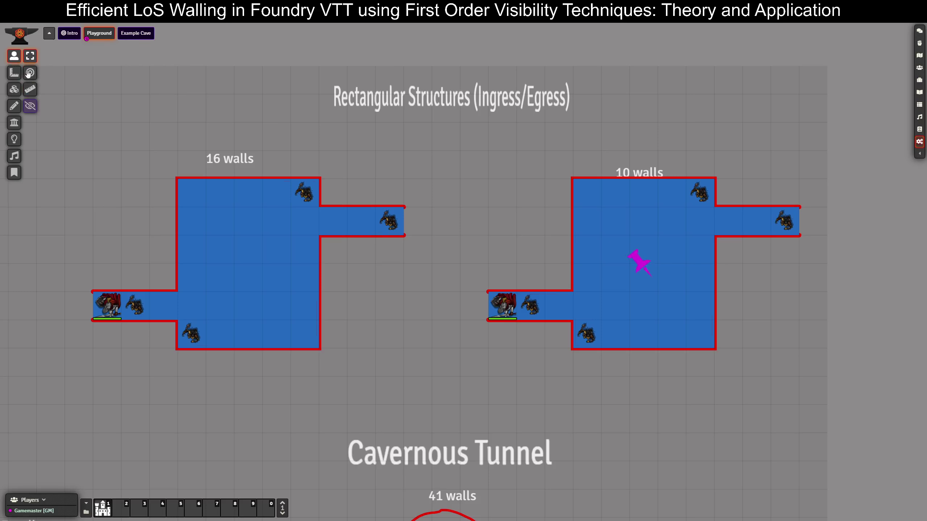
Step: Select only the two hero tokens in the "16 walls" and "10 walls" structures, with vision masking switched back on
{"action": "left_click", "coordinate": [107, 304]}
{"action": "left_click", "coordinate": [169, 281]}
{"action": "left_click_drag", "start_coordinate": [554, 355], "coordinate": [553, 355]}
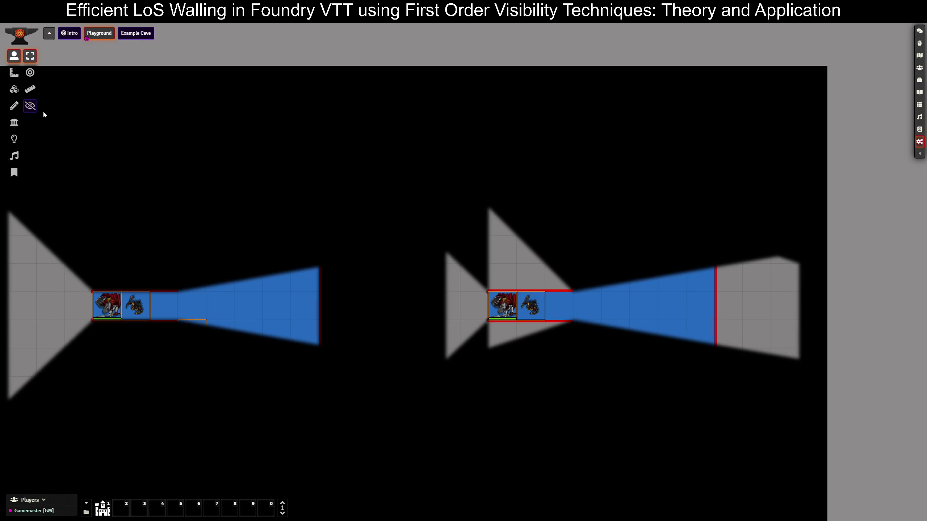
{"action": "left_click", "coordinate": [31, 107]}
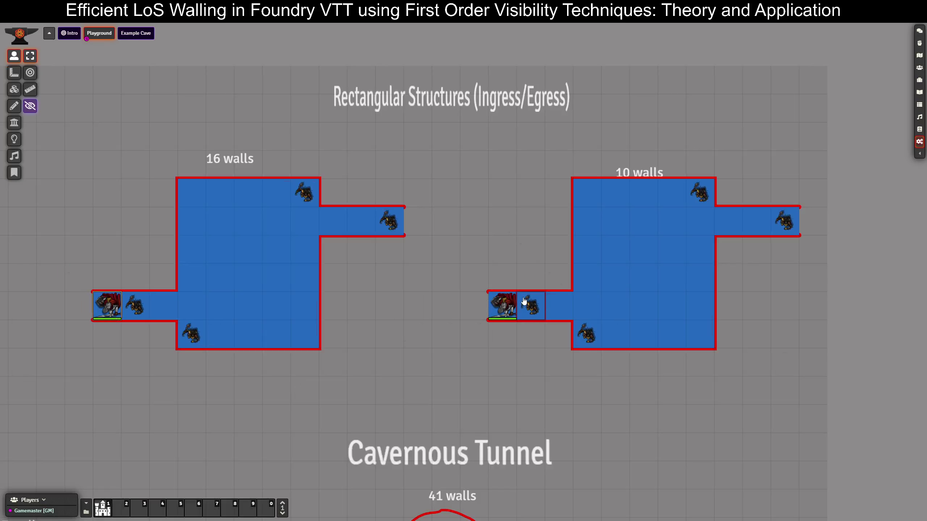
{"action": "left_click", "coordinate": [505, 306], "text": "shift"}
{"action": "left_click", "coordinate": [30, 106]}
Step: Move both hero tokens together five squares right and one up, through the entrance corridors into the rooms
{"action": "key", "text": "Right"}
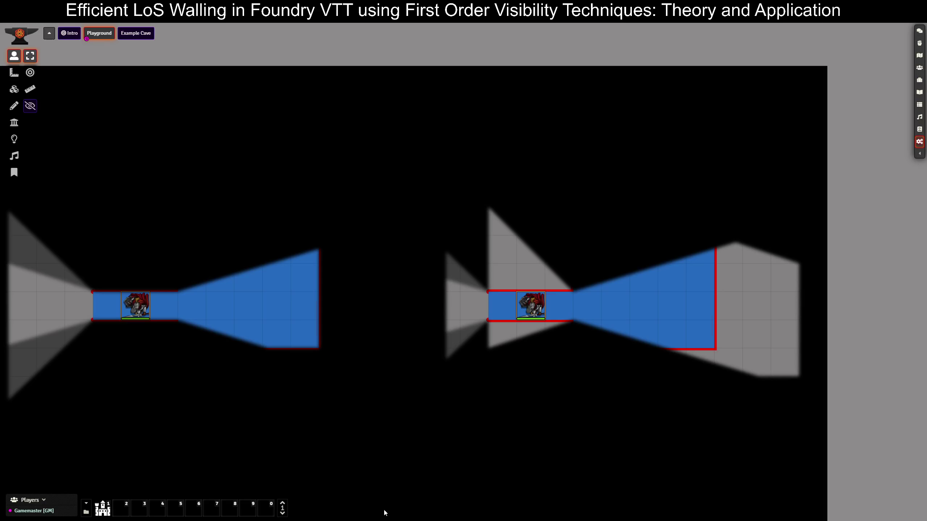
{"action": "key", "text": "Right"}
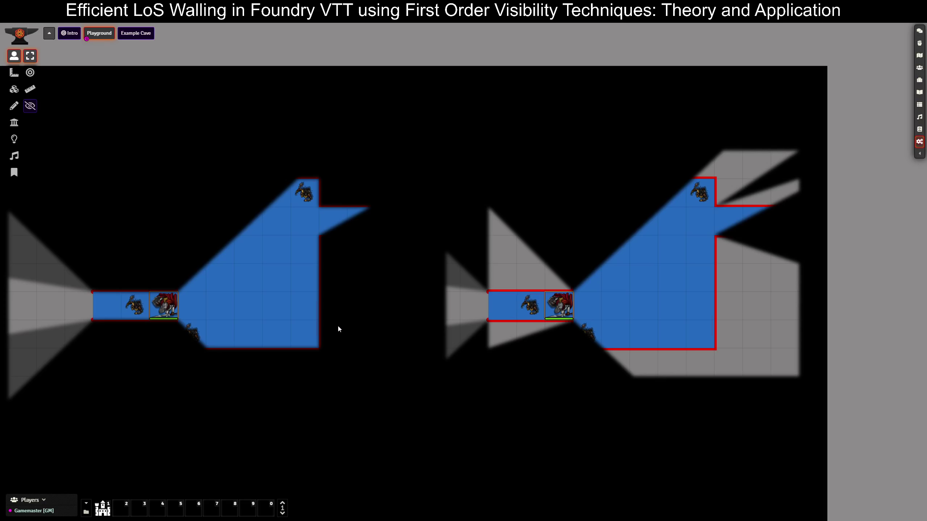
{"action": "key", "text": "Right"}
{"action": "key", "text": "Right"}
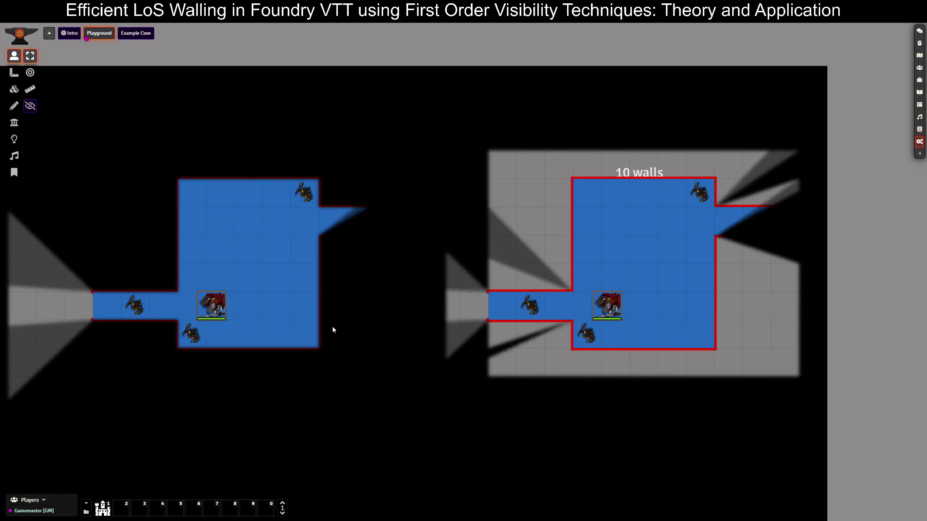
{"action": "key", "text": "Up"}
{"action": "key", "text": "Right"}
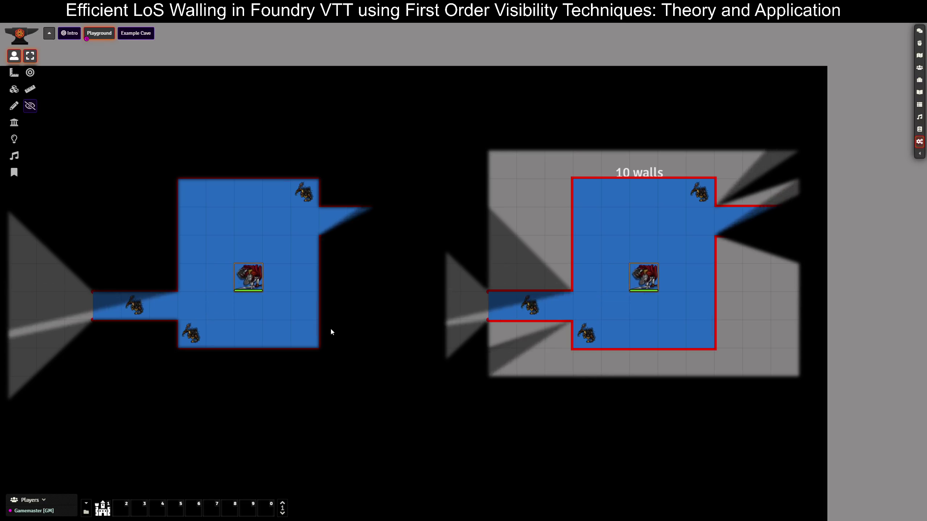
Step: Move both hero tokens two squares right and two up to the mouths of the exit corridors
{"action": "key", "text": "Right"}
{"action": "key", "text": "Up"}
{"action": "key", "text": "Right"}
{"action": "key", "text": "Up"}
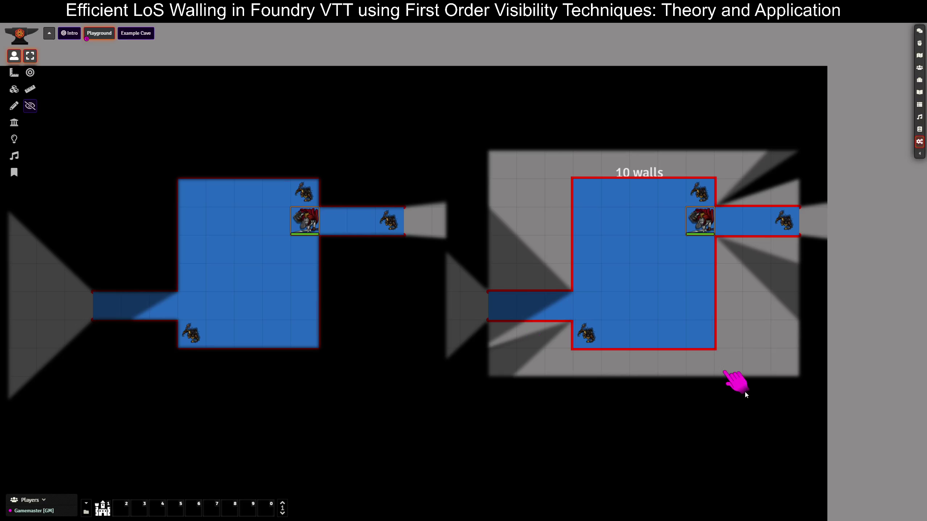
Step: Move both hero tokens seven squares left and three down, through the rooms to the outer ends of the entrance corridors
{"action": "key", "text": "Left"}
{"action": "key", "text": "Down"}
{"action": "key", "text": "Down"}
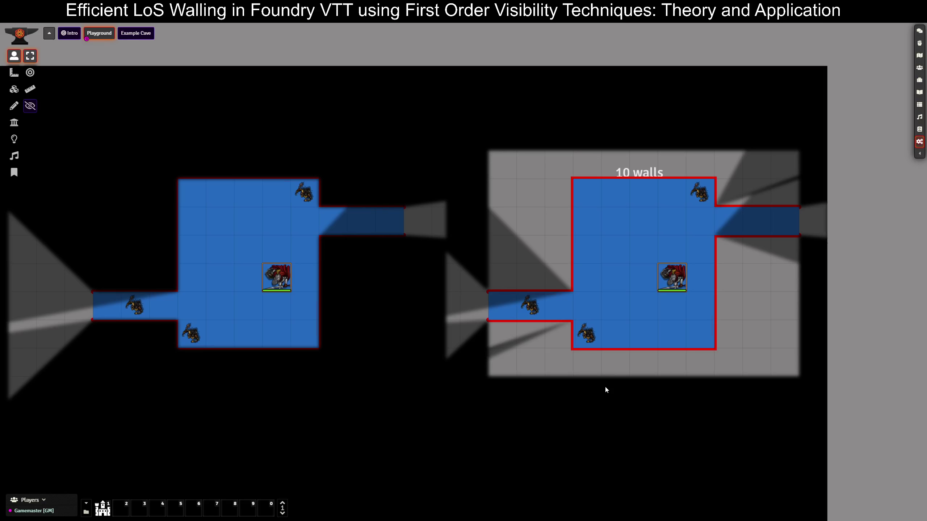
{"action": "key", "text": "Down"}
{"action": "key", "text": "Left"}
{"action": "key", "text": "Left"}
{"action": "key", "text": "Left"}
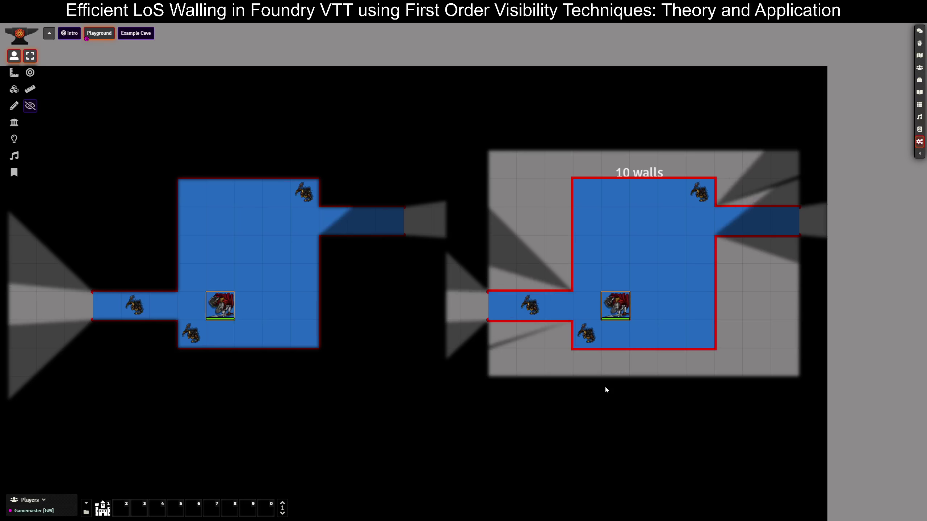
{"action": "key", "text": "Left"}
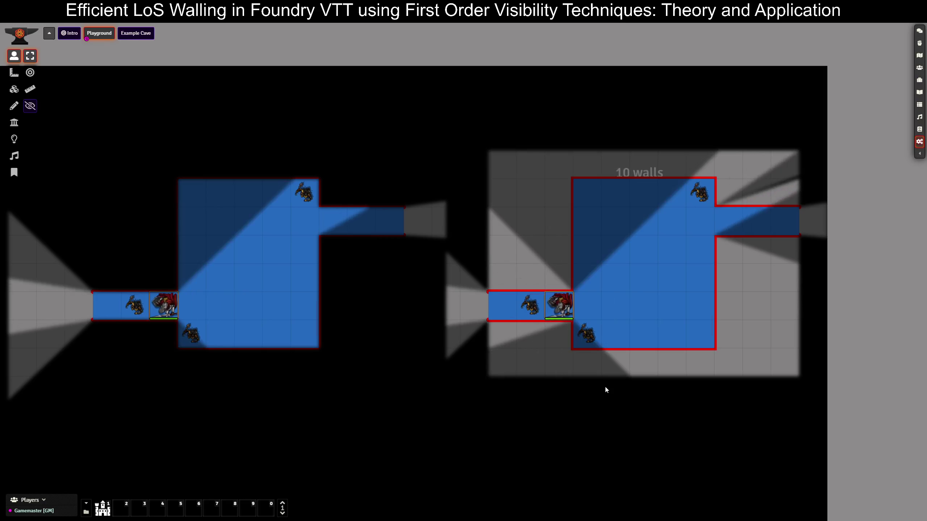
{"action": "key", "text": "Left"}
{"action": "key", "text": "Left"}
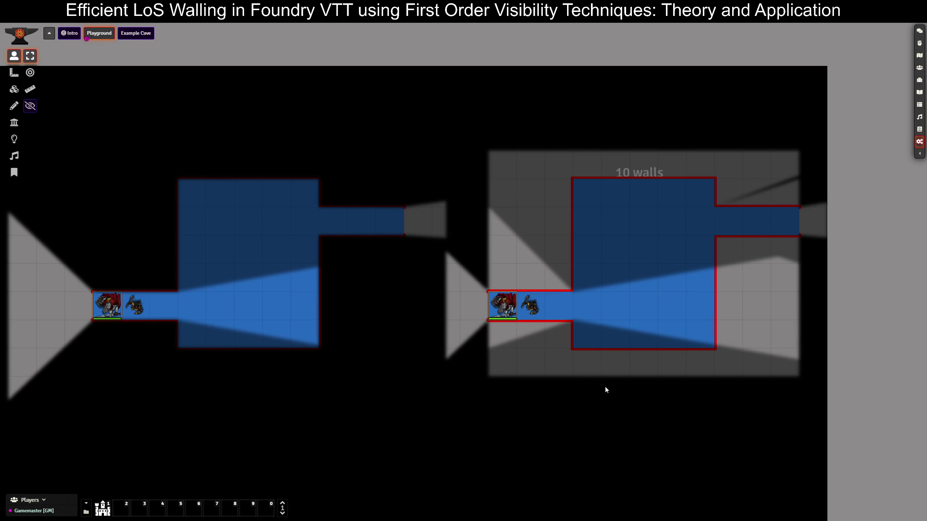
Step: Move both hero tokens four squares right, back into the rooms, and clear the selection
{"action": "key", "text": "Right"}
{"action": "key", "text": "Right"}
{"action": "key", "text": "Right"}
{"action": "key", "text": "Right"}
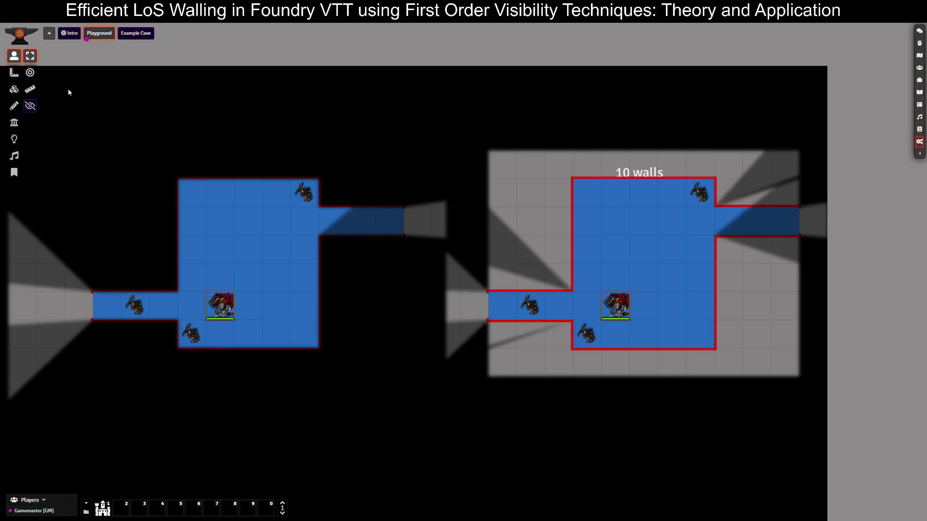
{"action": "left_click_drag", "start_coordinate": [78, 109], "coordinate": [124, 133]}
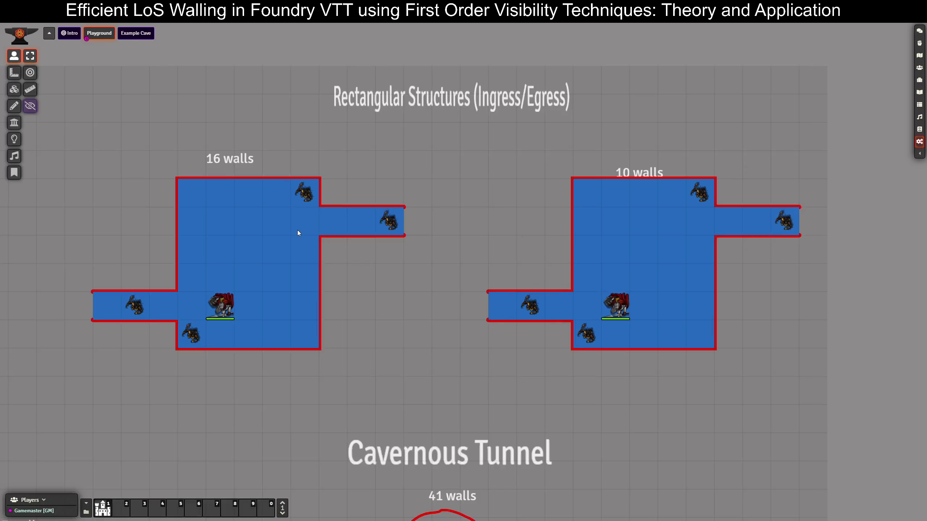
Step: Display the wall layout to compare the "16 walls" and "10 walls" structures, and return to the token controls
{"action": "left_click", "coordinate": [14, 123]}
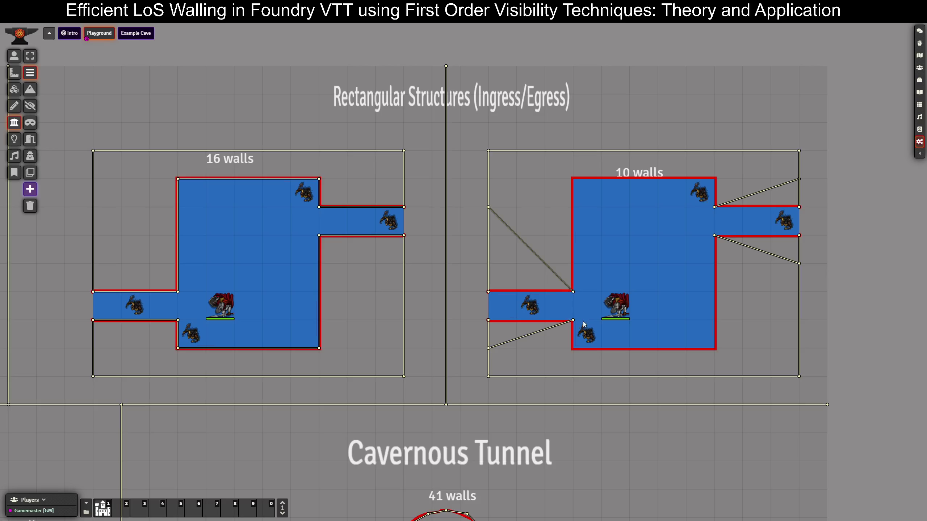
{"action": "key", "text": "x"}
{"action": "left_click", "coordinate": [14, 56]}
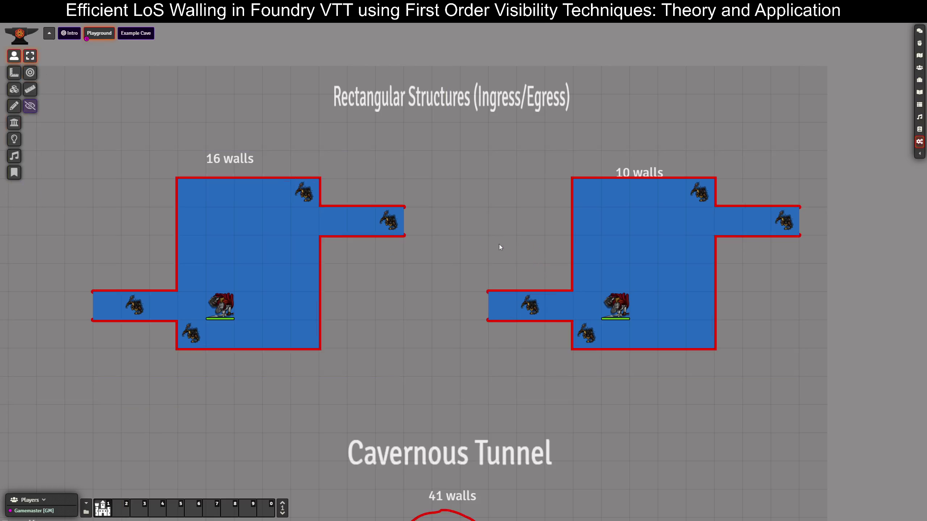
Step: Select only the hero token in the "10 walls" structure and move it four squares left to the outer end of the entrance corridor
{"action": "left_click_drag", "start_coordinate": [615, 318], "coordinate": [585, 339]}
{"action": "key", "text": "Left"}
{"action": "key", "text": "Left"}
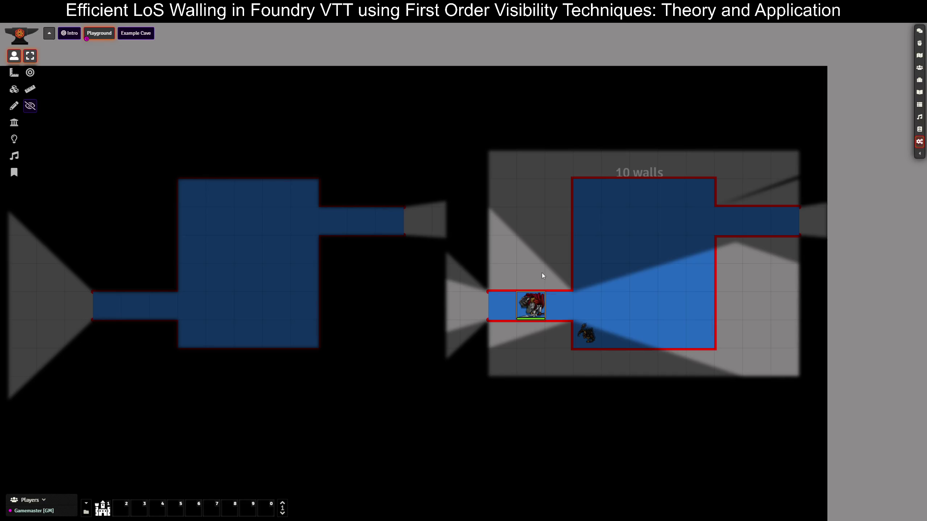
{"action": "key", "text": "Left"}
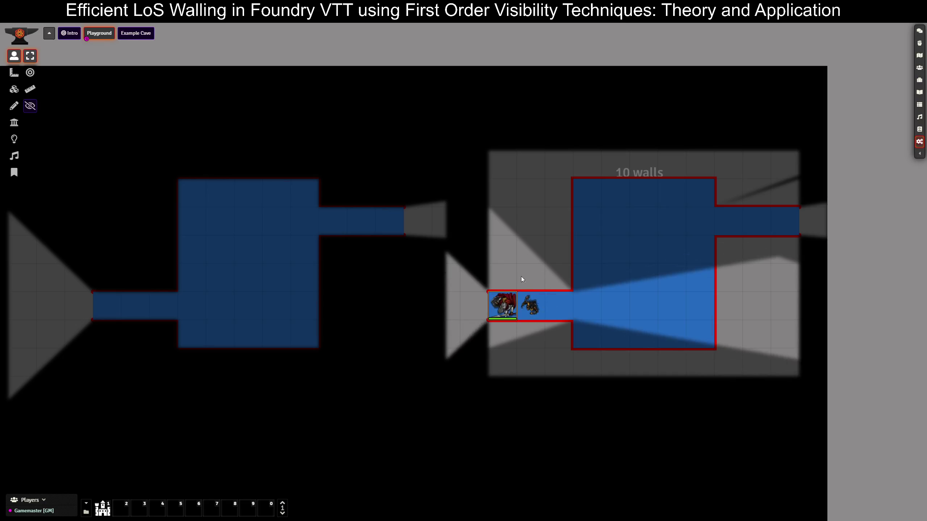
Step: Move the "10 walls" hero token three squares right and three up to the room's west wall, and recheck its vision by reselecting it
{"action": "key", "text": "x"}
{"action": "key", "text": "Right"}
{"action": "key", "text": "Right"}
{"action": "key", "text": "Right"}
{"action": "key", "text": "Right"}
{"action": "key", "text": "Up"}
{"action": "key", "text": "Up"}
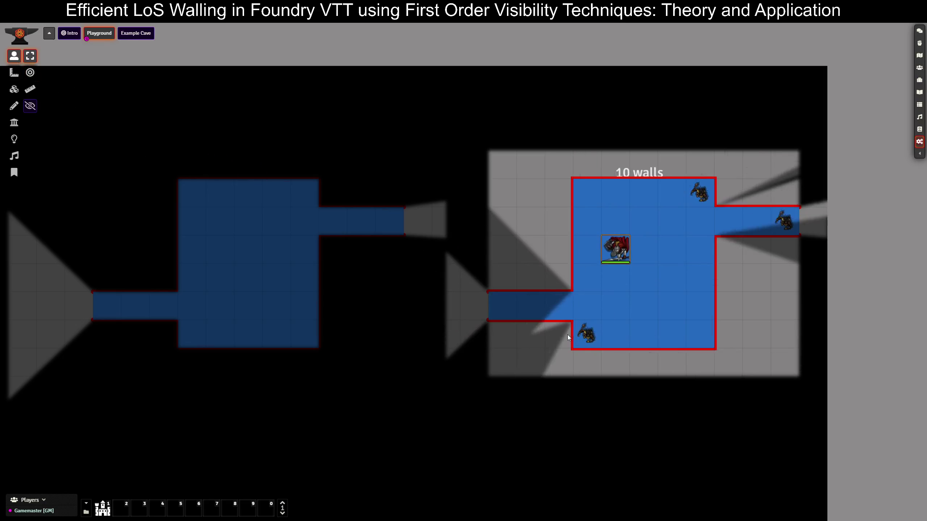
{"action": "key", "text": "Left"}
{"action": "key", "text": "Up"}
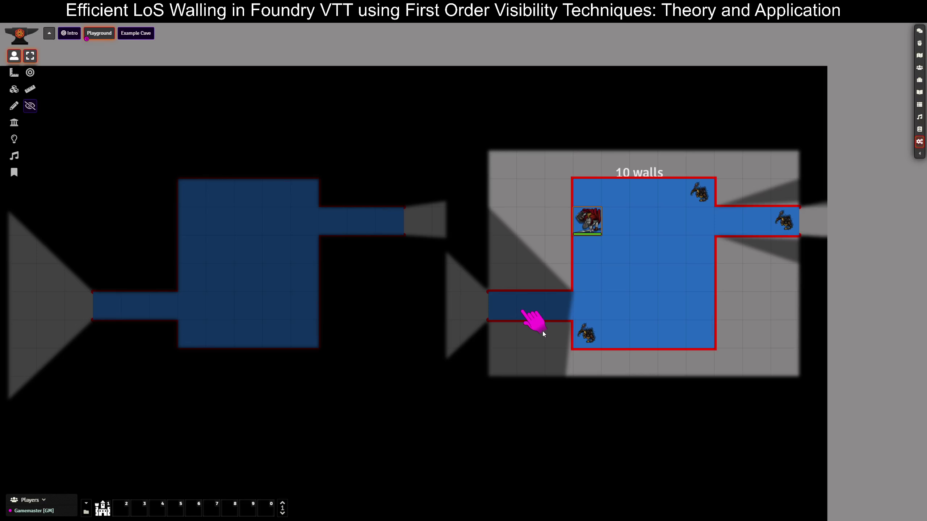
{"action": "left_click", "coordinate": [455, 167]}
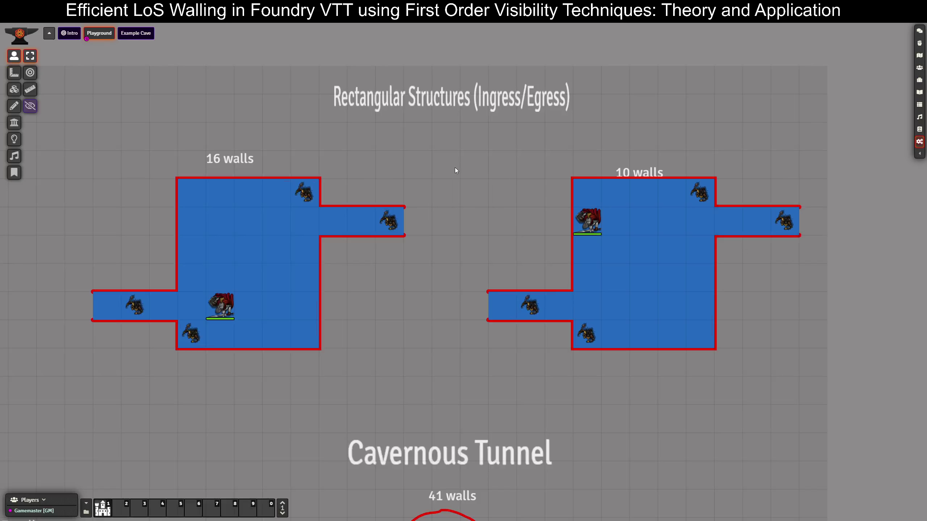
{"action": "left_click", "coordinate": [586, 221]}
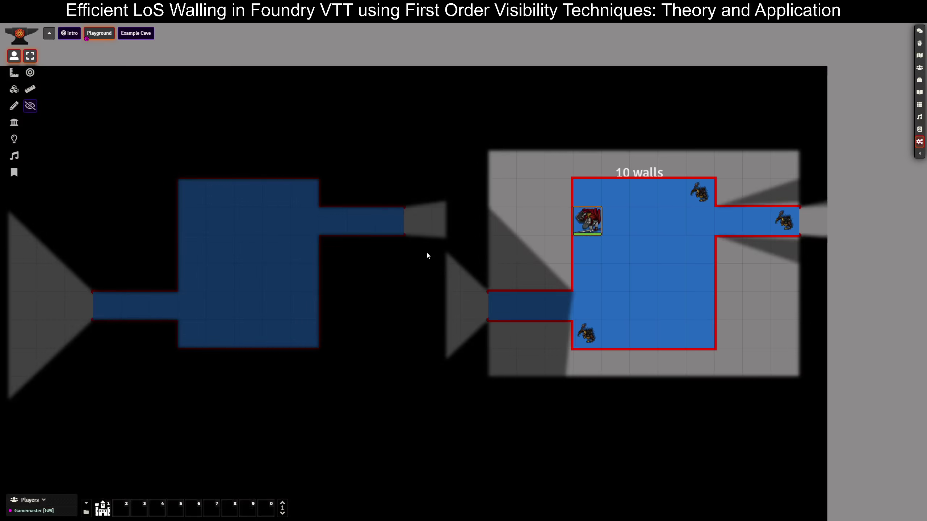
Step: Delete the four diagonal walls at the corridor corners of the "10 walls" structure
{"action": "left_click", "coordinate": [13, 122]}
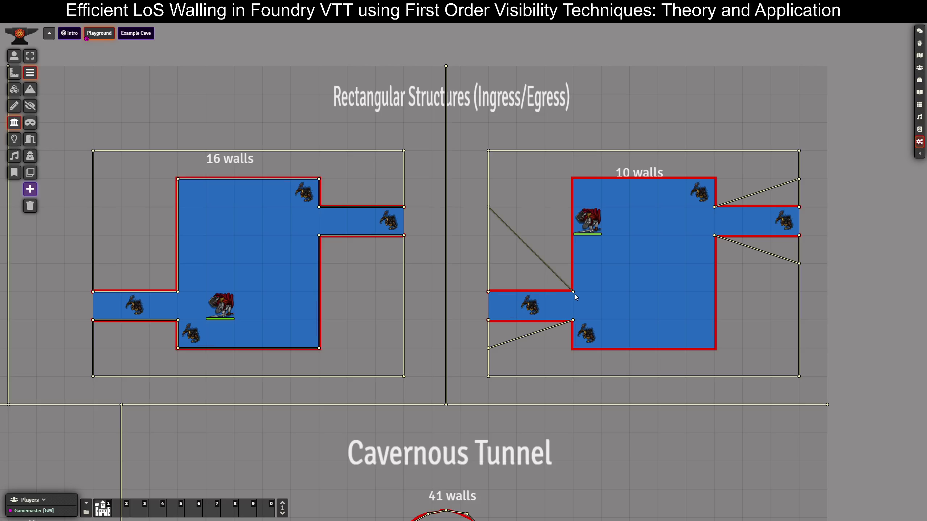
{"action": "left_click", "coordinate": [714, 236]}
{"action": "key", "text": "Delete"}
{"action": "left_click", "coordinate": [714, 208]}
{"action": "key", "text": "Delete"}
{"action": "left_click", "coordinate": [573, 292]}
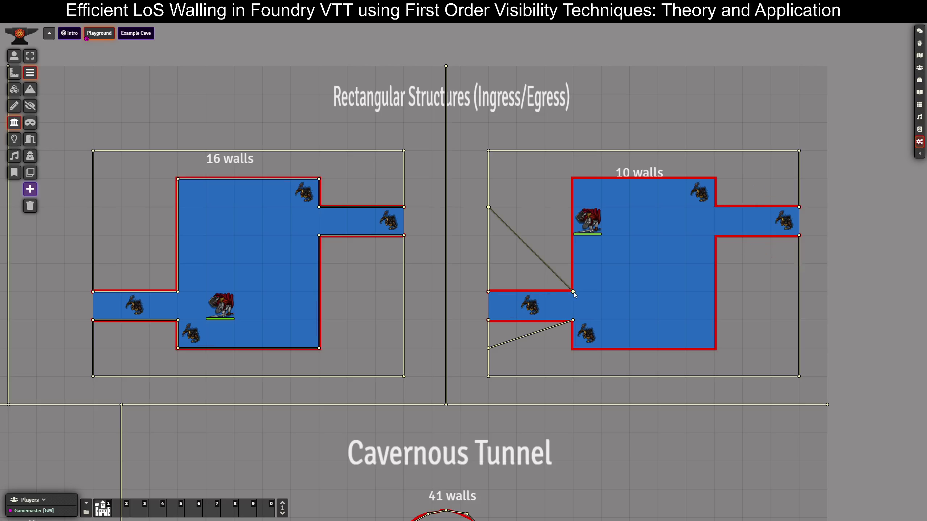
{"action": "key", "text": "Delete"}
{"action": "left_click", "coordinate": [573, 320]}
{"action": "key", "text": "Delete"}
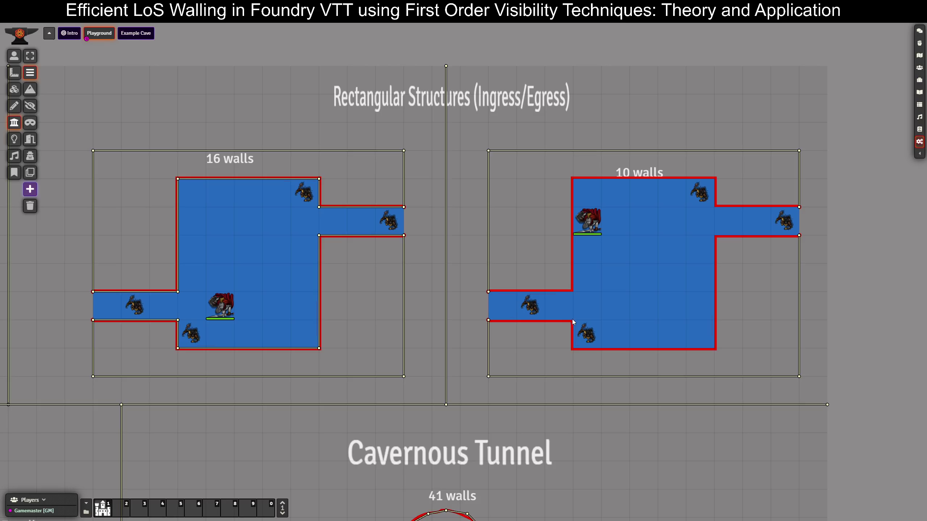
Step: Draw four walls from the room's corridor corners to the upper and lower boundary walls, each ending one square outward from the room
{"action": "mouse_move", "coordinate": [573, 320]}
{"action": "left_mouse_down"}
{"action": "mouse_move", "coordinate": [528, 358]}
{"action": "mouse_move", "coordinate": [500, 346]}
{"action": "mouse_move", "coordinate": [510, 356]}
{"action": "mouse_move", "coordinate": [509, 342]}
{"action": "mouse_move", "coordinate": [483, 346]}
{"action": "mouse_move", "coordinate": [570, 343]}
{"action": "mouse_move", "coordinate": [564, 382]}
{"action": "mouse_move", "coordinate": [518, 367]}
{"action": "mouse_move", "coordinate": [486, 338]}
{"action": "mouse_move", "coordinate": [489, 329]}
{"action": "mouse_move", "coordinate": [507, 351]}
{"action": "mouse_move", "coordinate": [560, 376]}
{"action": "mouse_move", "coordinate": [545, 377]}
{"action": "left_mouse_up"}
{"action": "left_click_drag", "start_coordinate": [573, 291], "coordinate": [545, 151]}
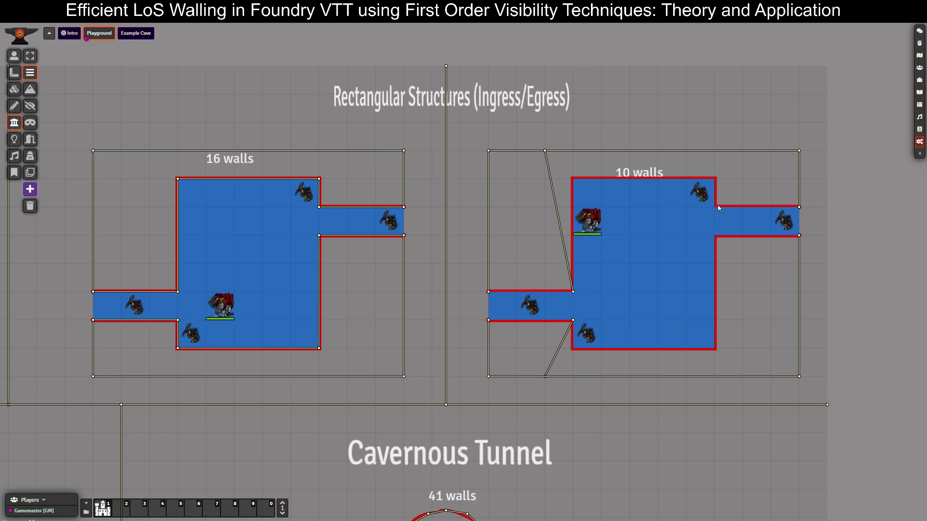
{"action": "left_click_drag", "start_coordinate": [714, 207], "coordinate": [742, 151]}
{"action": "left_click_drag", "start_coordinate": [714, 235], "coordinate": [745, 376]}
{"action": "left_click", "coordinate": [13, 55]}
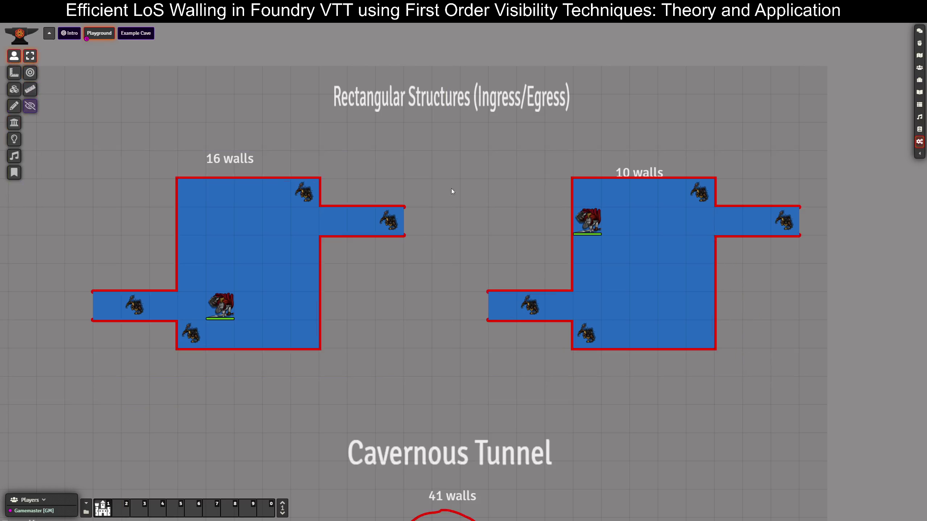
Step: Select the hero token in the "10 walls" structure and move it three squares down and one right, facing the entrance corridor
{"action": "left_click", "coordinate": [587, 219]}
{"action": "key", "text": "Down"}
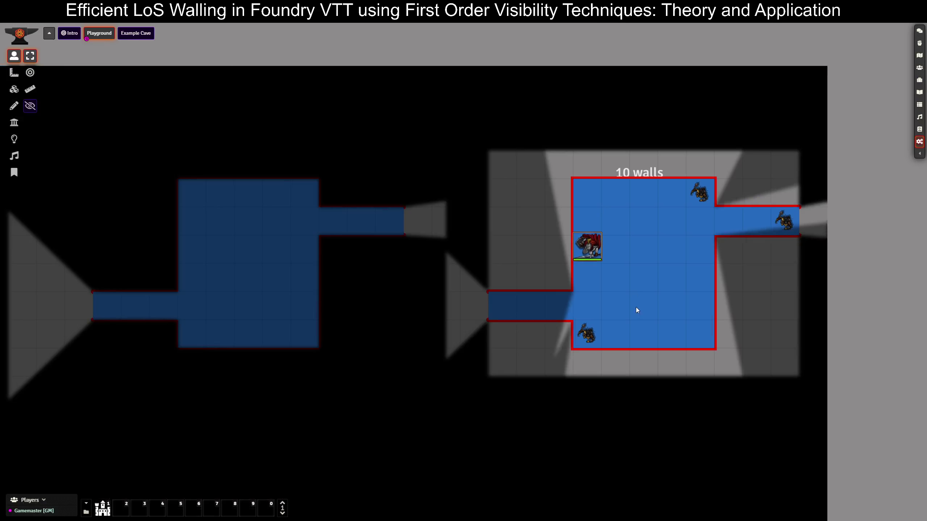
{"action": "key", "text": "Down"}
{"action": "key", "text": "Down"}
{"action": "key", "text": "Right"}
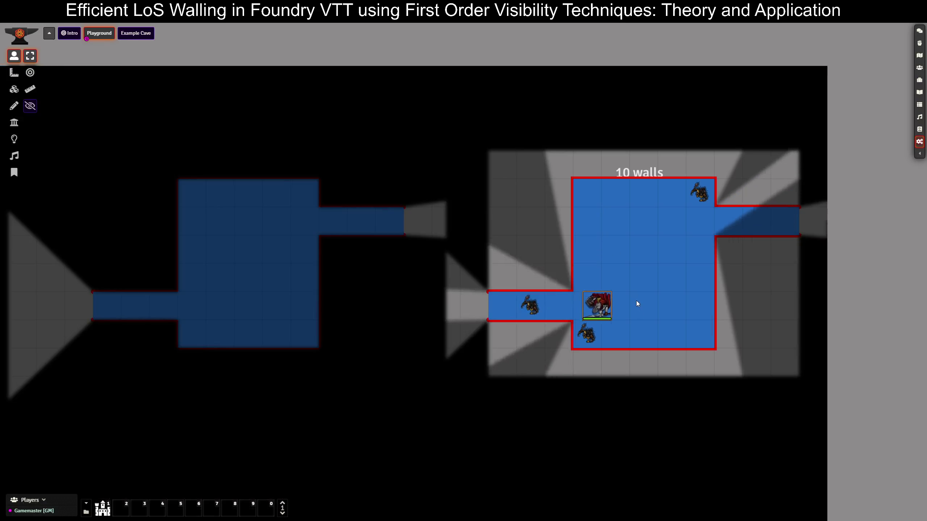
Step: Move the hero token two squares right and three up, in line with the exit corridor, and clear the selection
{"action": "key", "text": "Right"}
{"action": "key", "text": "Right"}
{"action": "key", "text": "Up"}
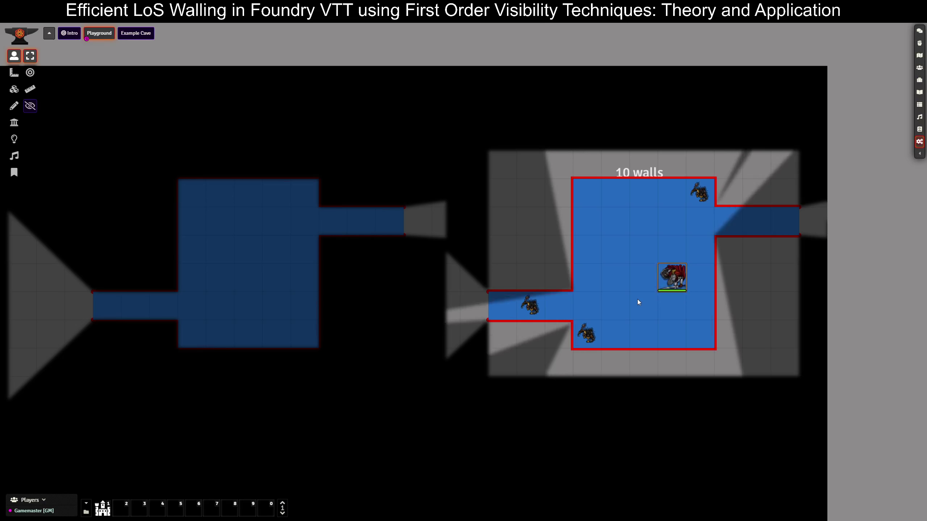
{"action": "key", "text": "Up"}
{"action": "key", "text": "Up"}
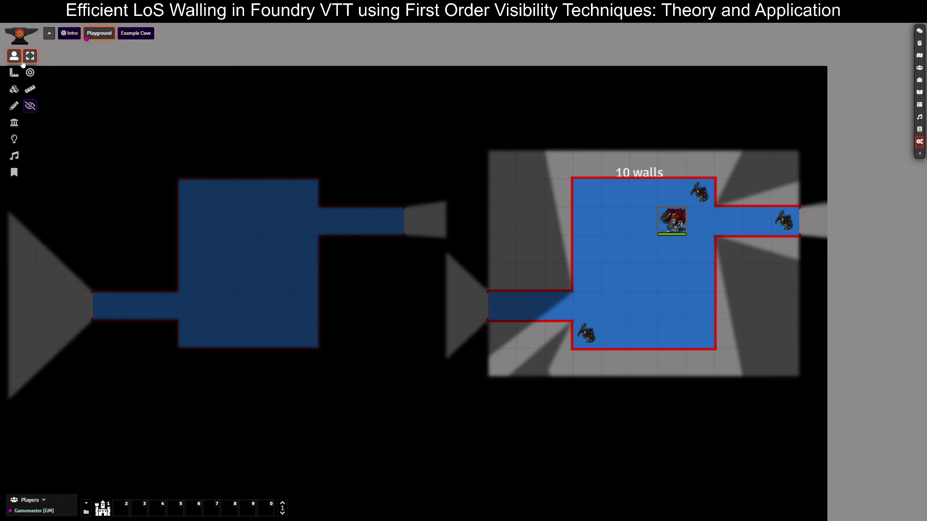
{"action": "left_click", "coordinate": [222, 150]}
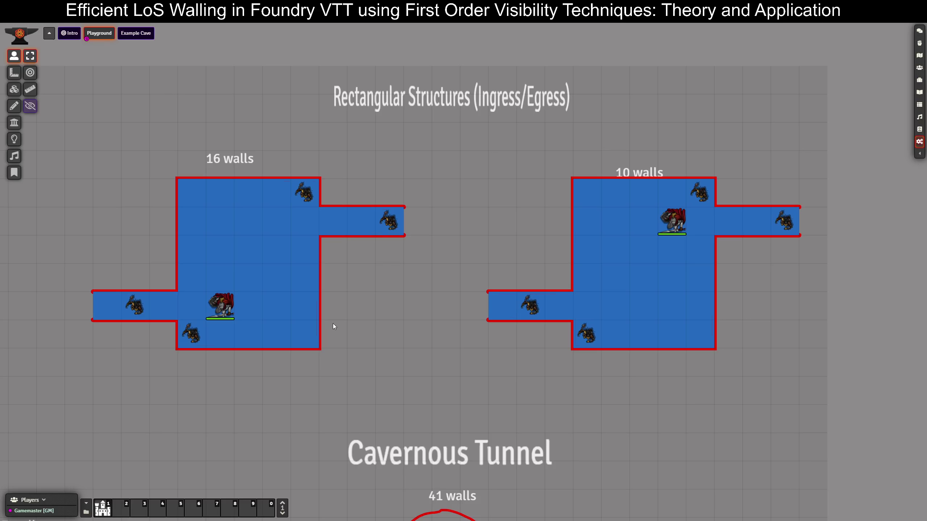
Step: Go to the Simple Cavern (Ingress/Egress) examples and examine the wall layouts of the "67 walls" and "17 walls" versions
{"action": "left_click_drag", "start_coordinate": [341, 384], "coordinate": [582, 306]}
{"action": "scroll", "coordinate": [365, 358], "scroll_direction": "down", "scroll_amount": 10}
{"action": "left_click_drag", "start_coordinate": [349, 396], "coordinate": [496, 255]}
{"action": "scroll", "coordinate": [474, 271], "scroll_direction": "down", "scroll_amount": 3}
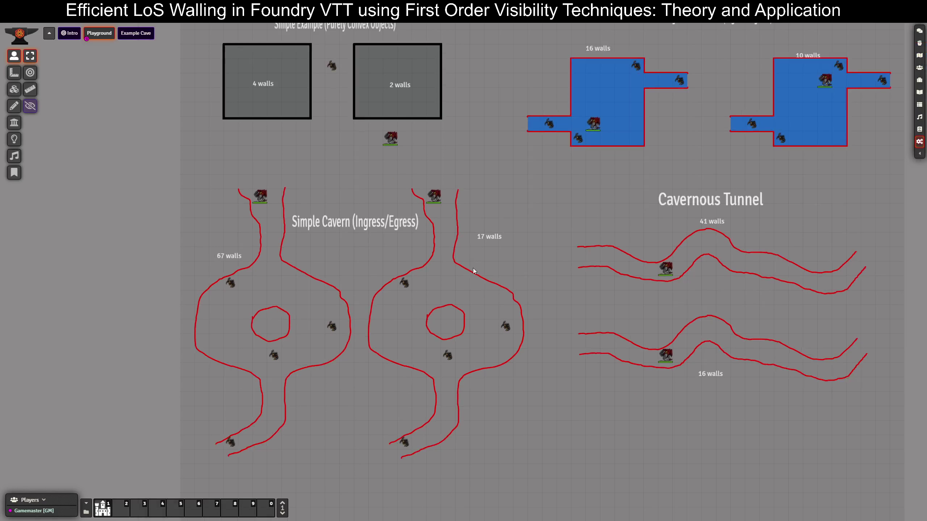
{"action": "left_click_drag", "start_coordinate": [531, 376], "coordinate": [598, 319]}
{"action": "scroll", "coordinate": [466, 325], "scroll_direction": "up", "scroll_amount": 3}
{"action": "scroll", "coordinate": [467, 325], "scroll_direction": "up", "scroll_amount": 2}
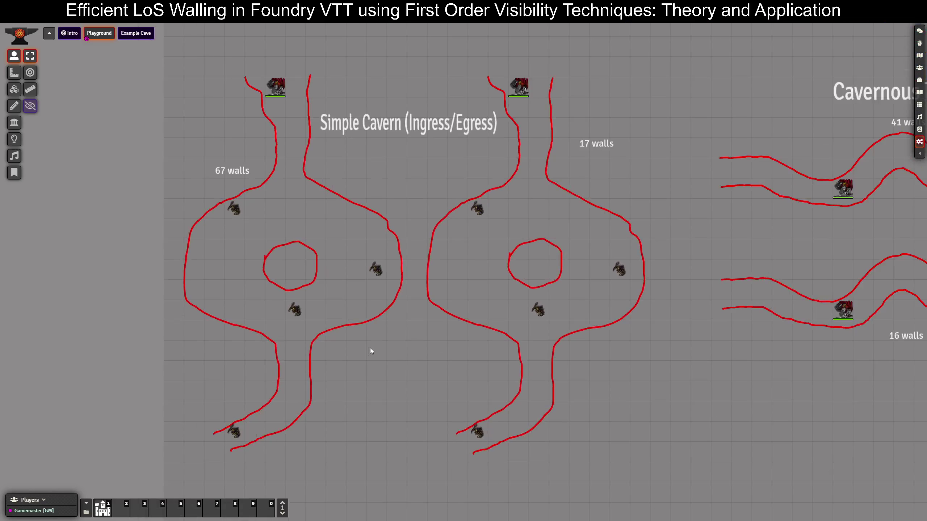
{"action": "left_click_drag", "start_coordinate": [392, 372], "coordinate": [415, 391]}
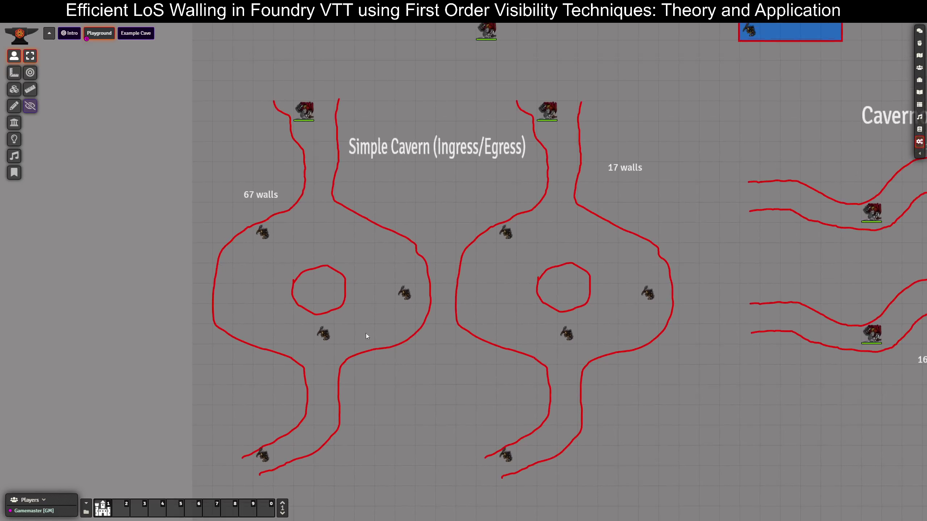
{"action": "left_click", "coordinate": [14, 123]}
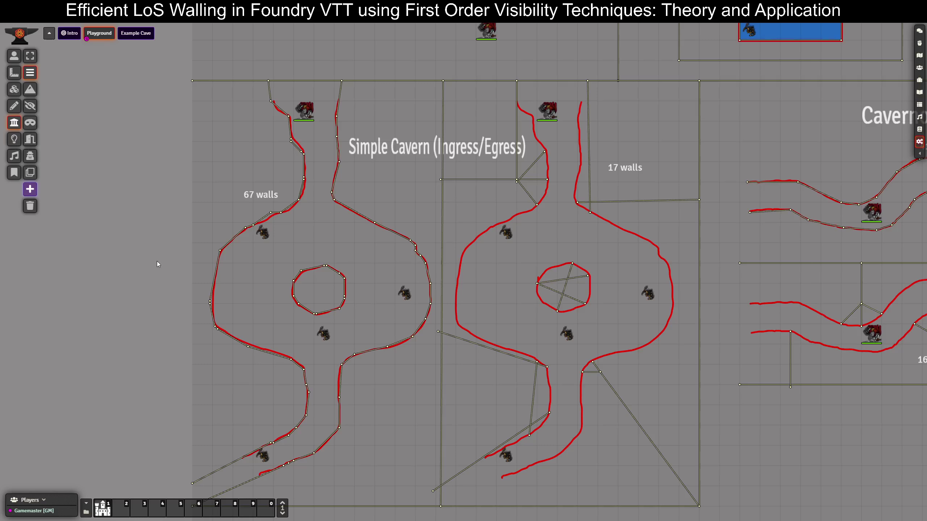
{"action": "left_click_drag", "start_coordinate": [259, 382], "coordinate": [256, 359]}
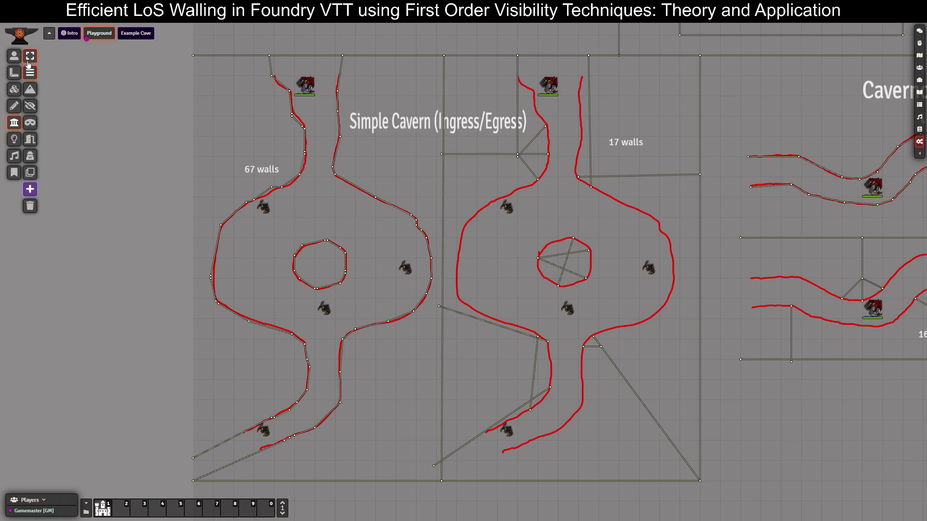
Step: Move the "67 walls" hero token south past the central pillar to reveal the cavern, and return it to the northern passage
{"action": "left_click", "coordinate": [14, 56]}
{"action": "left_click", "coordinate": [305, 86]}
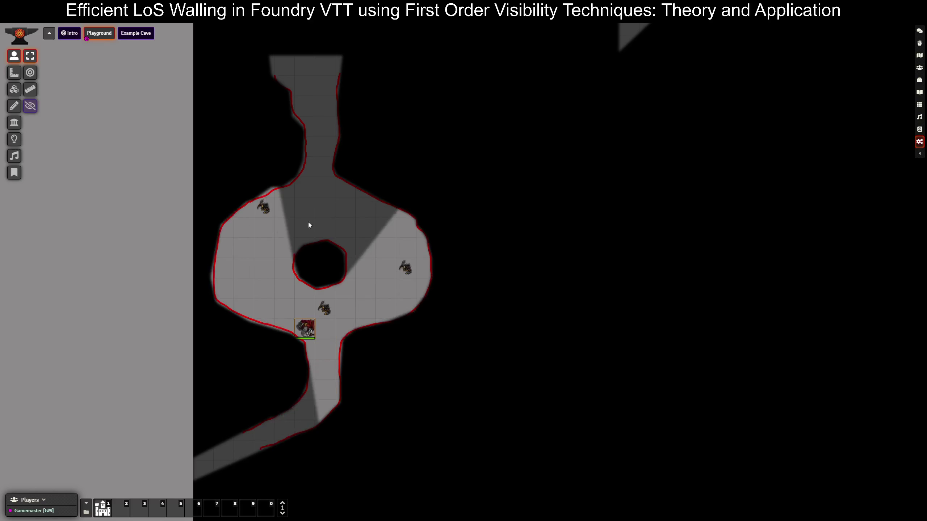
{"action": "left_click", "coordinate": [278, 249]}
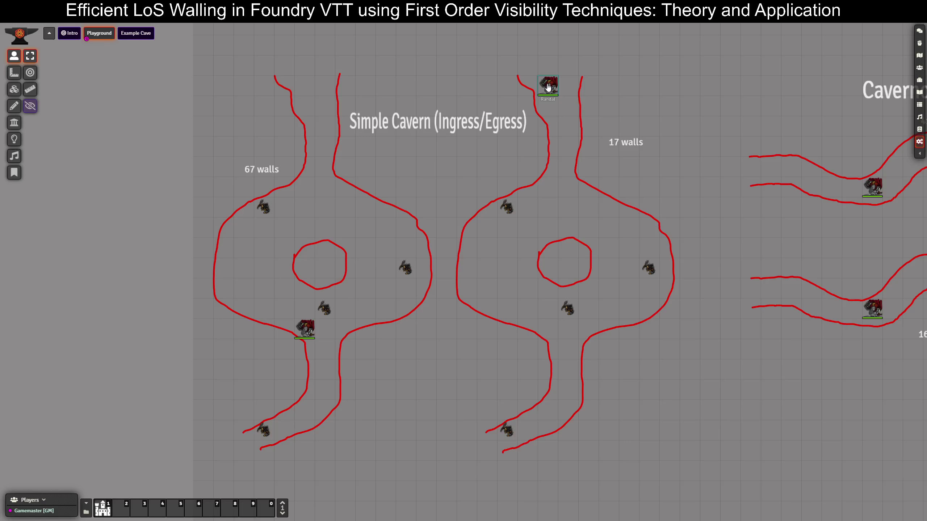
{"action": "left_click", "coordinate": [306, 331]}
{"action": "left_click_drag", "start_coordinate": [306, 84], "coordinate": [306, 85]}
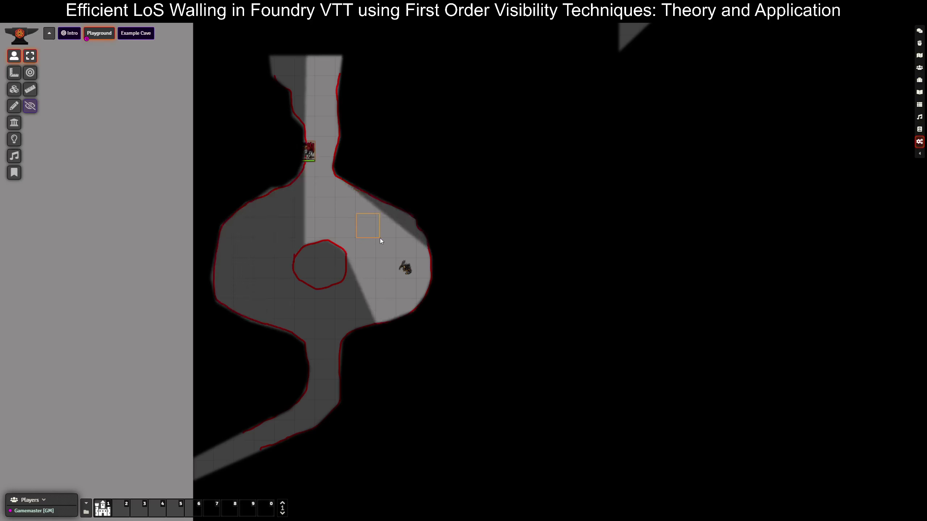
{"action": "left_click", "coordinate": [463, 154]}
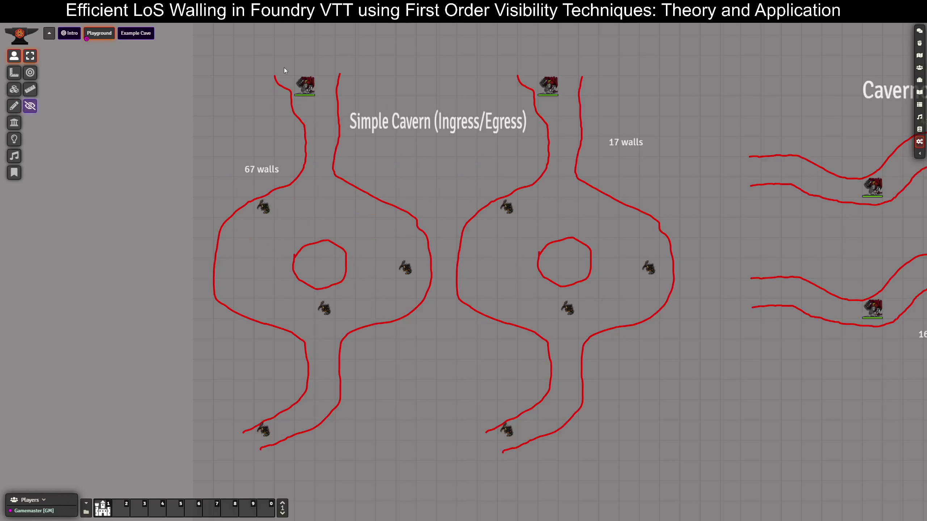
Step: Select both cavern hero tokens in the "67 walls" and "17 walls" versions and switch vision masking back on
{"action": "left_click_drag", "start_coordinate": [265, 50], "coordinate": [556, 109]}
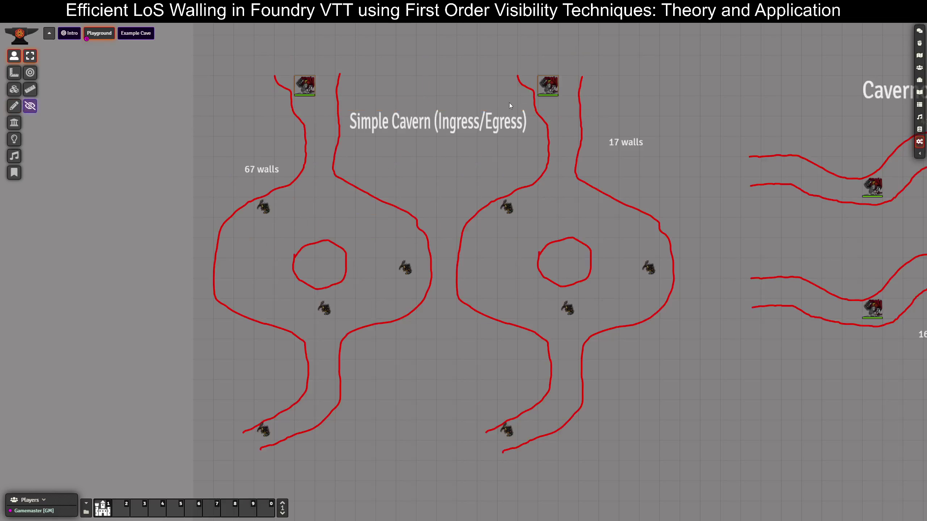
{"action": "left_click", "coordinate": [30, 105]}
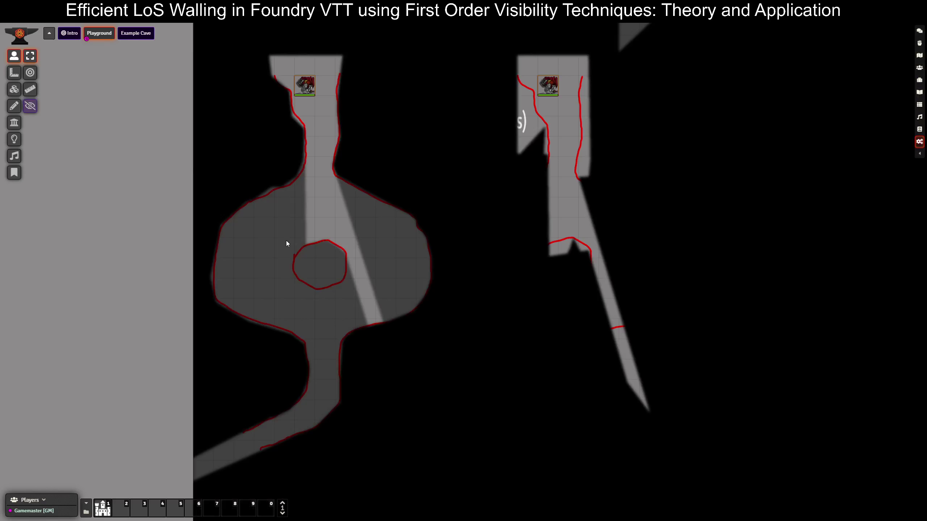
Step: Reset the scene's fog of war exploration and reselect both hero tokens in the "67 walls" and "17 walls" caverns
{"action": "left_click", "coordinate": [14, 139]}
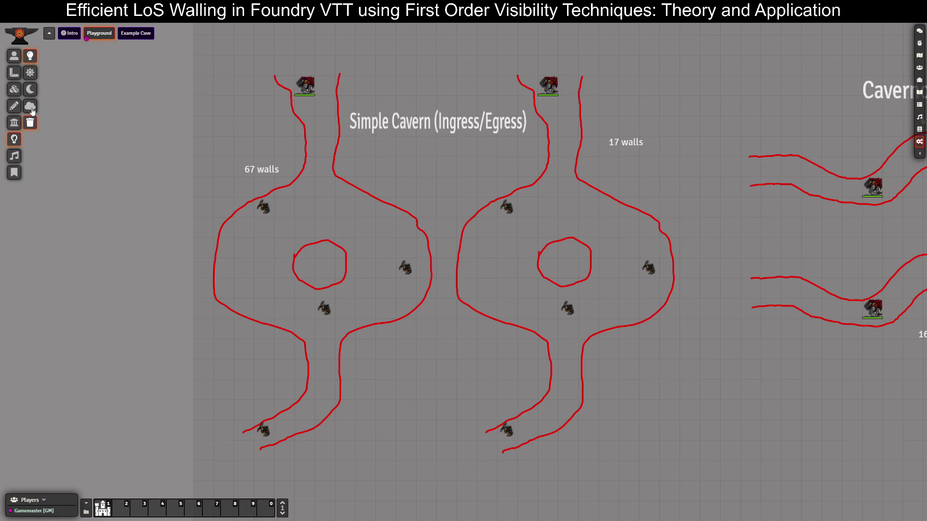
{"action": "left_click", "coordinate": [30, 105]}
{"action": "left_click", "coordinate": [427, 287]}
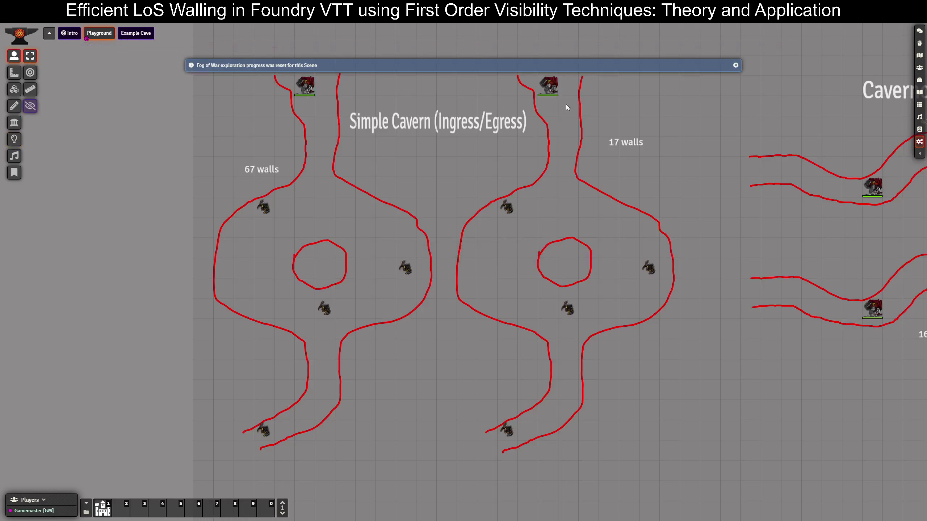
{"action": "left_click_drag", "start_coordinate": [585, 109], "coordinate": [241, 60]}
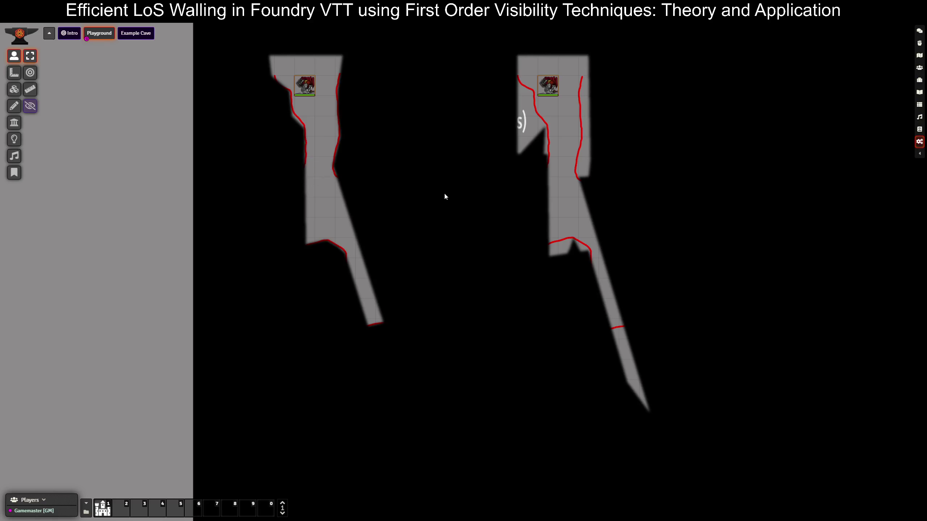
Step: Move both hero tokens one square right and six squares down through the northern passages into the caverns
{"action": "key", "text": "Right"}
{"action": "key", "text": "Down"}
{"action": "key", "text": "Down"}
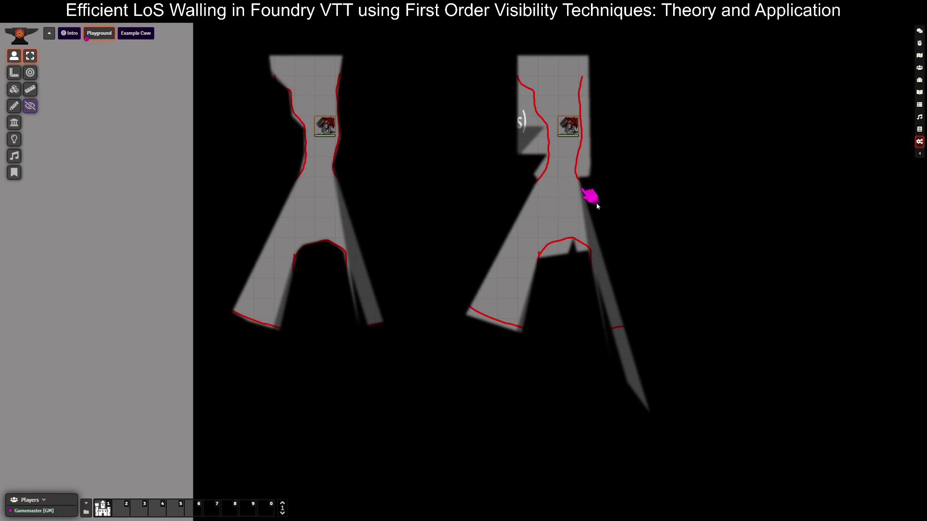
{"action": "key", "text": "Down"}
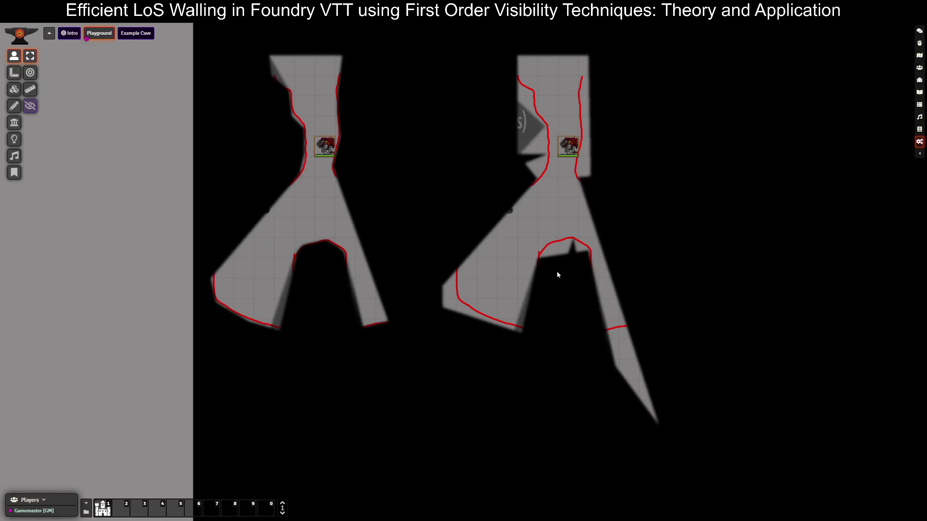
{"action": "key", "text": "Down"}
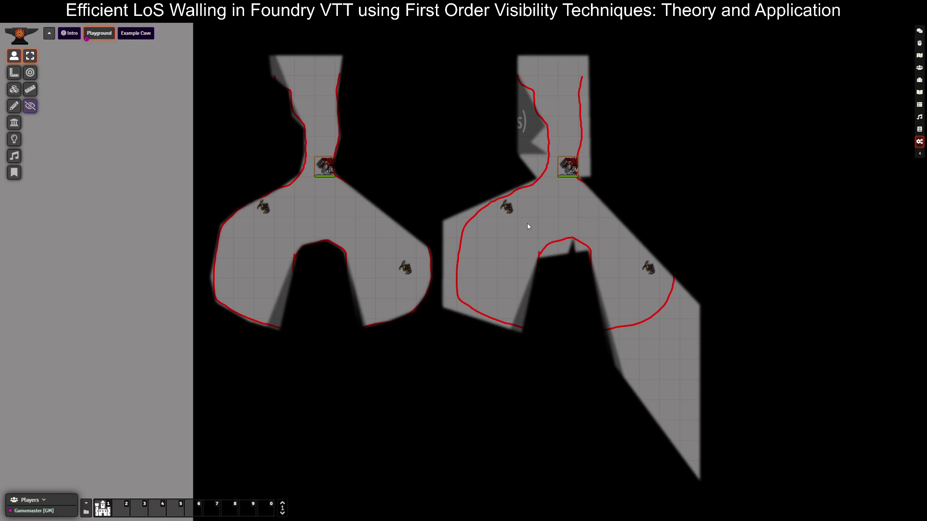
{"action": "key", "text": "Down"}
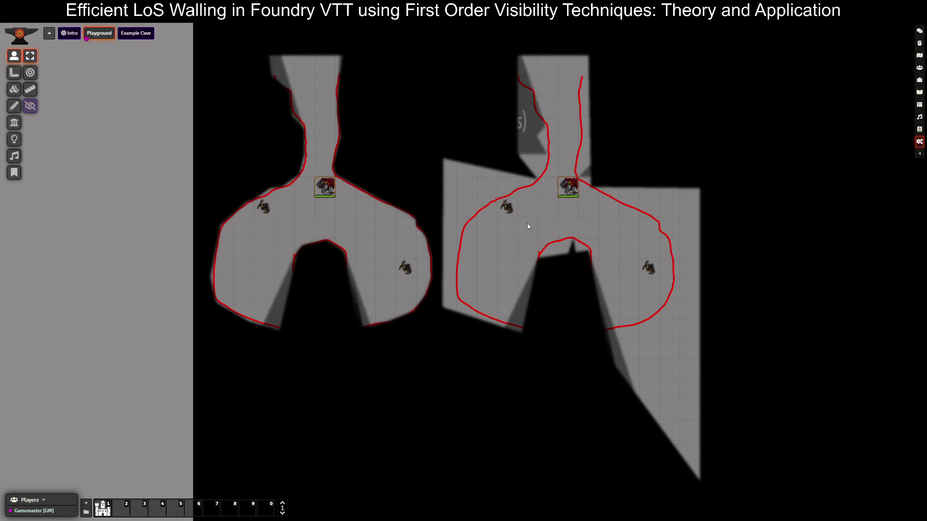
{"action": "key", "text": "Down"}
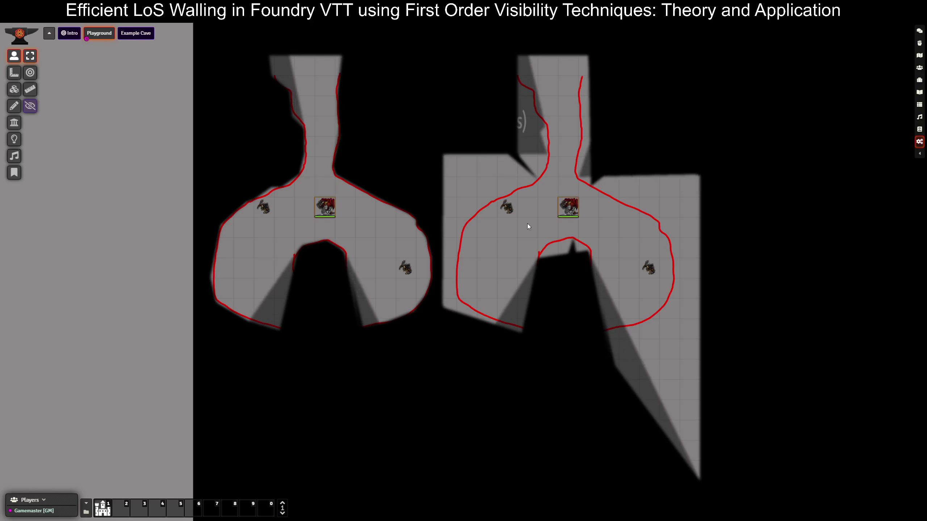
Step: Move both hero tokens around the east side of the central pillars: two squares right, five down and two left
{"action": "key", "text": "Right"}
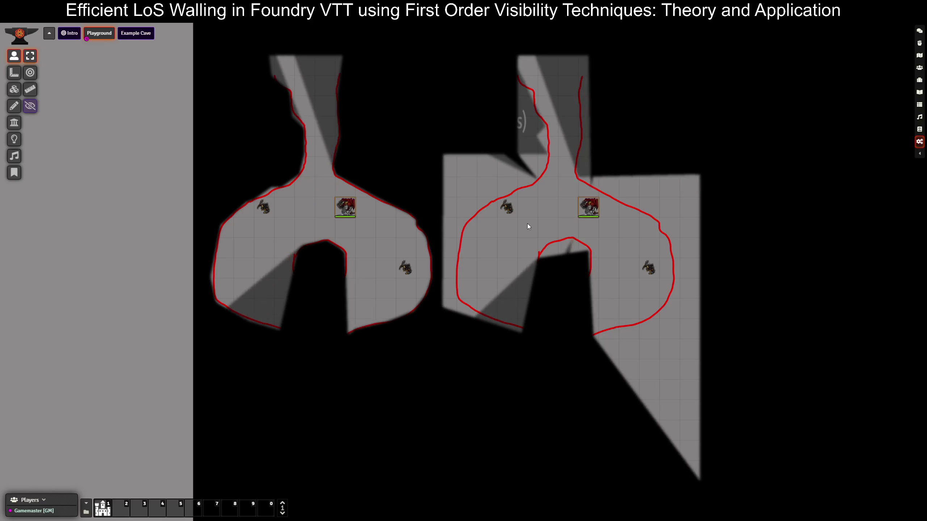
{"action": "key", "text": "Right"}
{"action": "key", "text": "Down"}
{"action": "key", "text": "Down"}
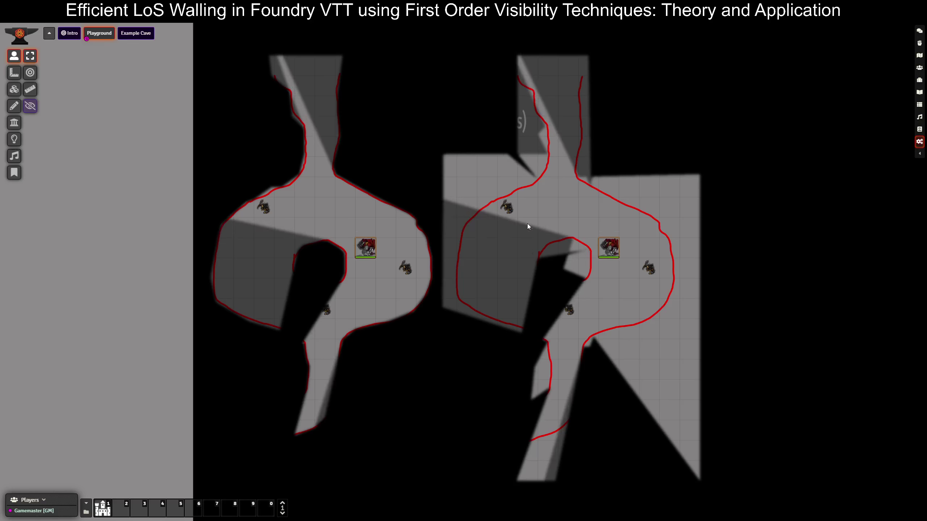
{"action": "key", "text": "Down"}
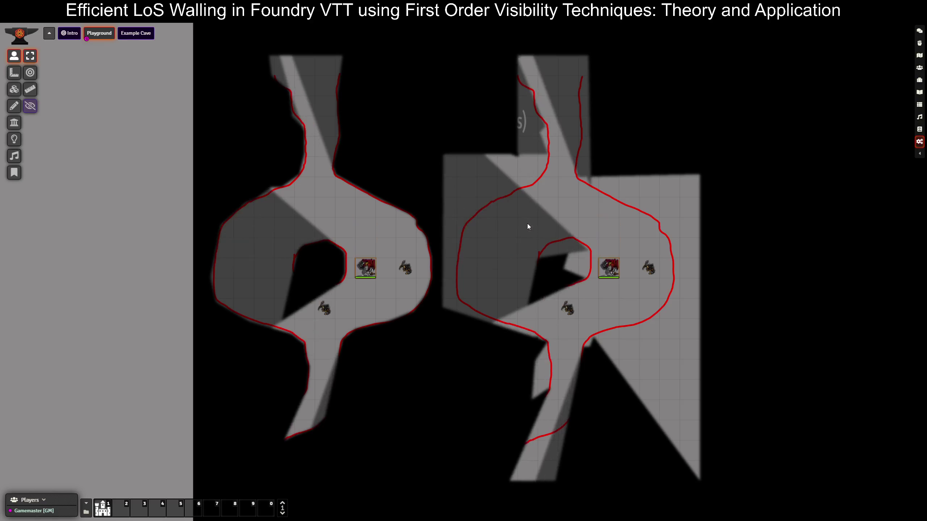
{"action": "key", "text": "Down"}
{"action": "key", "text": "Down"}
{"action": "key", "text": "Left"}
{"action": "key", "text": "Left"}
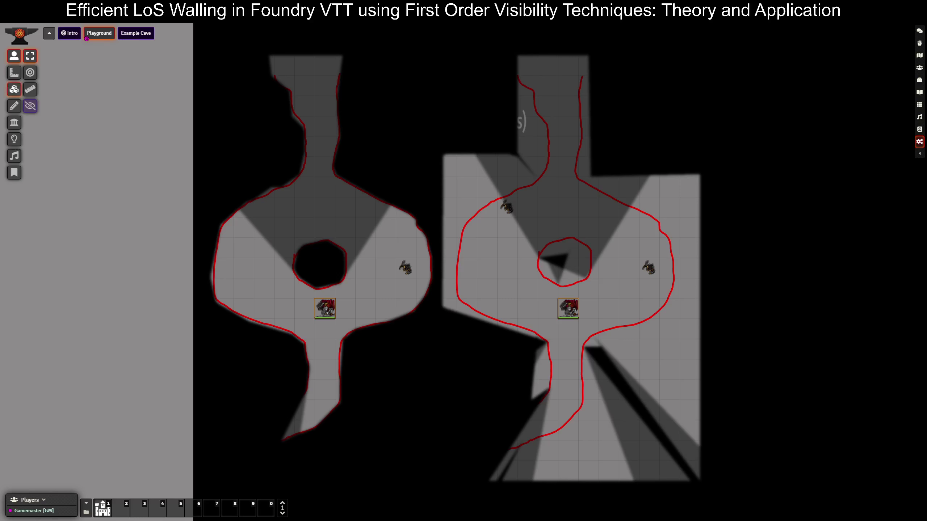
Step: Clear the selection and add a short wall from the southwest edge of the "17 walls" pillar into its interior
{"action": "left_click", "coordinate": [293, 221]}
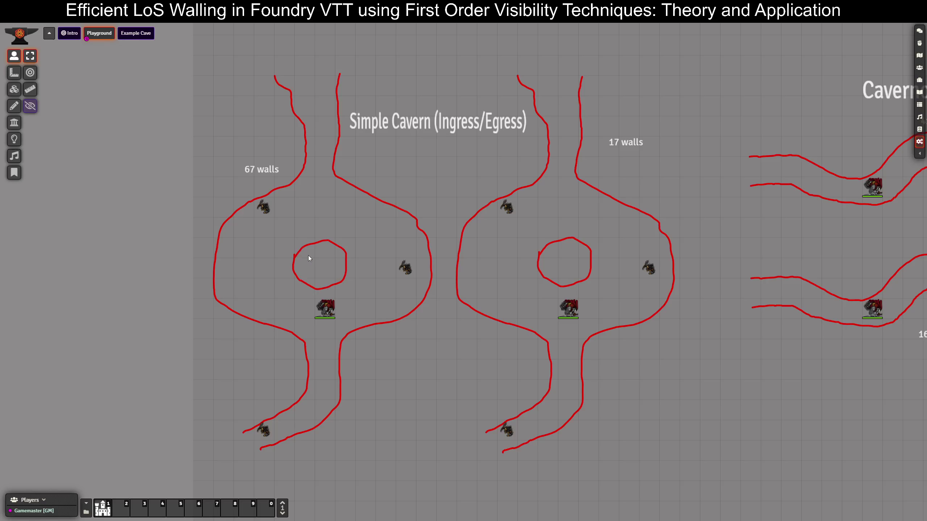
{"action": "left_click", "coordinate": [20, 122]}
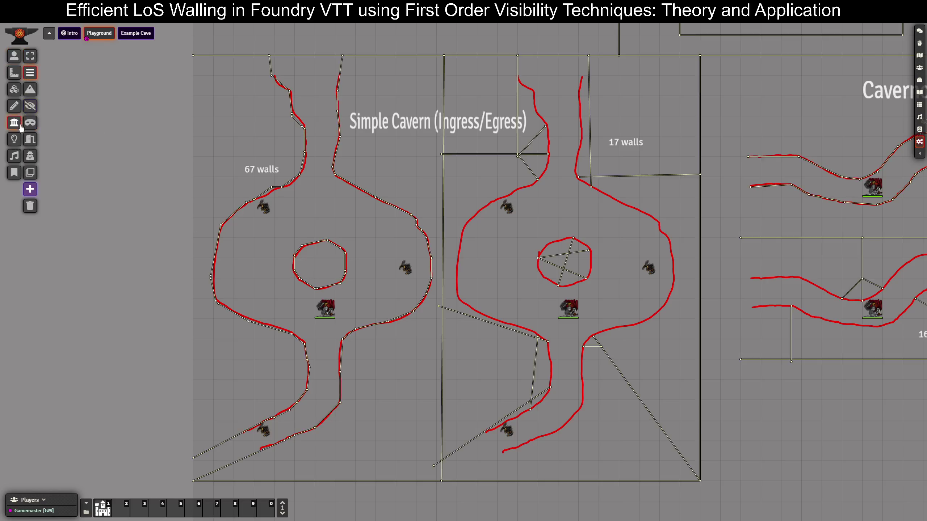
{"action": "scroll", "coordinate": [364, 287], "scroll_direction": "up", "scroll_amount": 5}
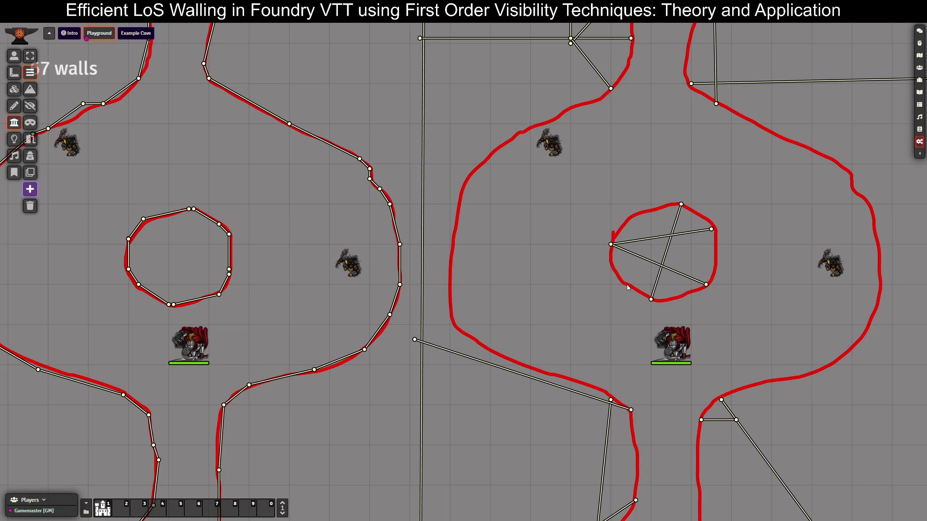
{"action": "mouse_move", "coordinate": [610, 285]}
{"action": "left_mouse_down"}
{"action": "mouse_move", "coordinate": [644, 274]}
{"action": "mouse_move", "coordinate": [660, 249]}
{"action": "left_mouse_up"}
Step: Select both cavern hero tokens and shift them one square left and back to check vision past the pillars
{"action": "left_click", "coordinate": [14, 56]}
{"action": "left_click", "coordinate": [671, 345]}
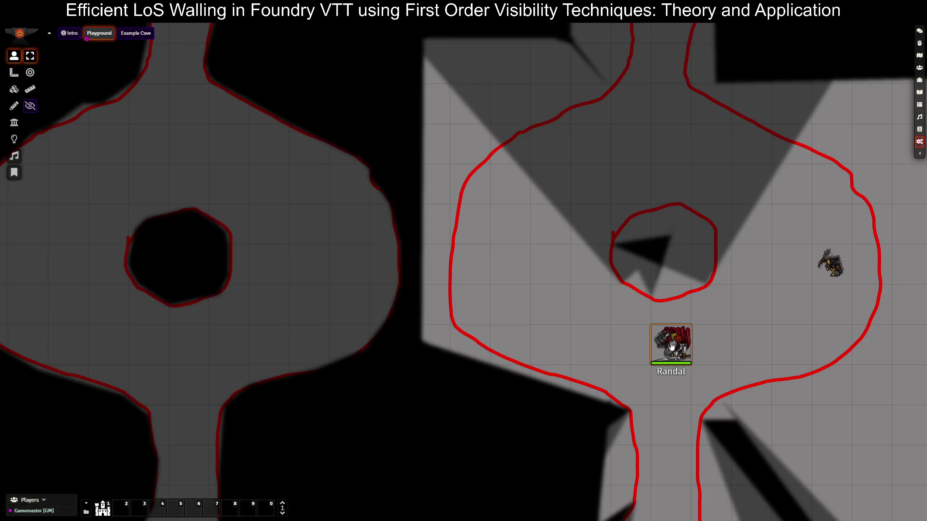
{"action": "left_click_drag", "start_coordinate": [141, 316], "coordinate": [709, 381]}
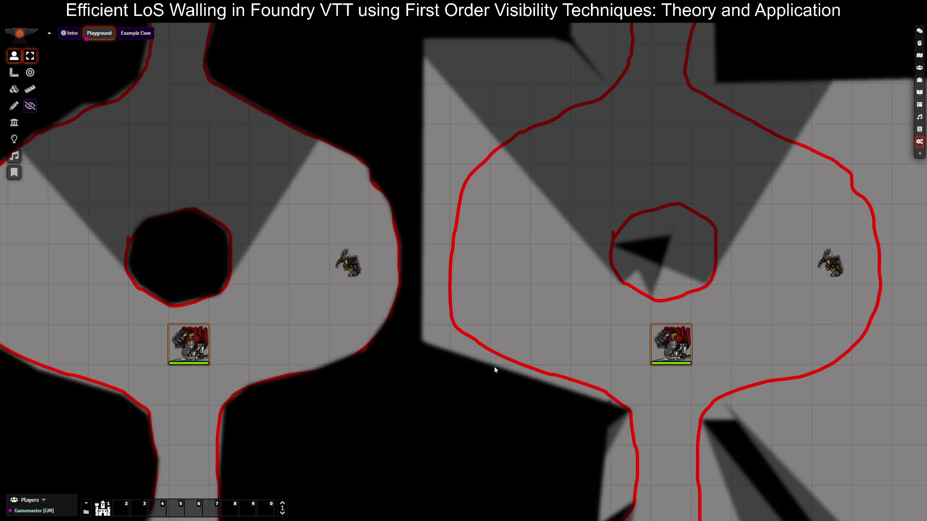
{"action": "key", "text": "Left"}
{"action": "key", "text": "Right"}
{"action": "key", "text": "Left"}
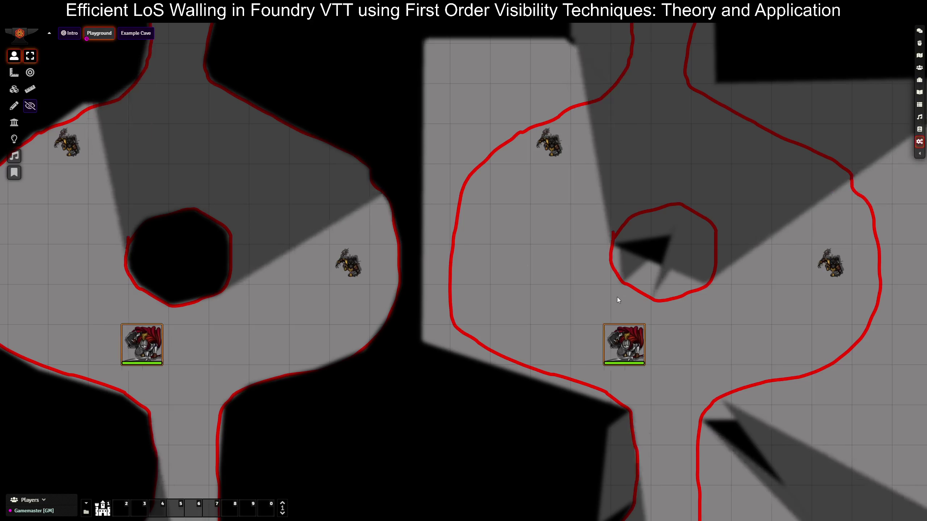
{"action": "key", "text": "Right"}
Step: Move both hero tokens four squares down into the southern passages
{"action": "scroll", "coordinate": [766, 203], "scroll_direction": "down", "scroll_amount": 3}
{"action": "key", "text": "Down"}
{"action": "key", "text": "Down"}
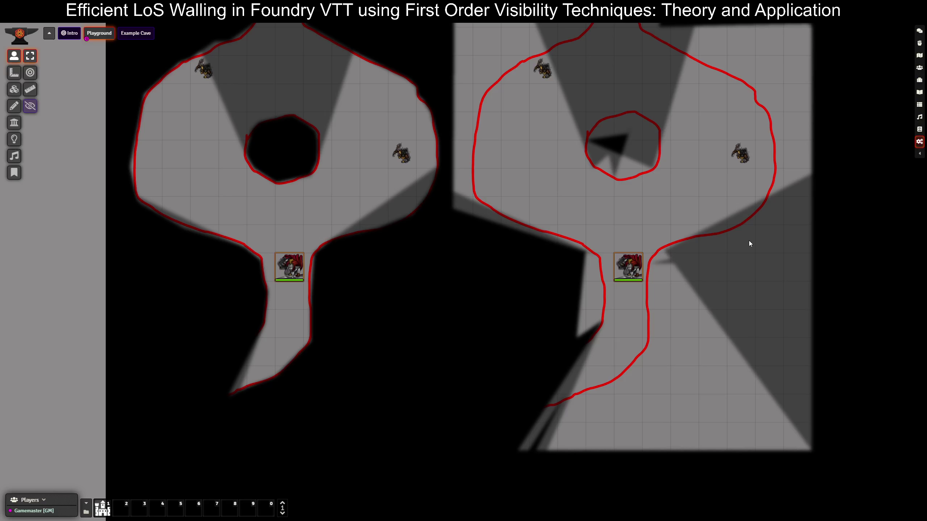
{"action": "key", "text": "Down"}
{"action": "key", "text": "Down"}
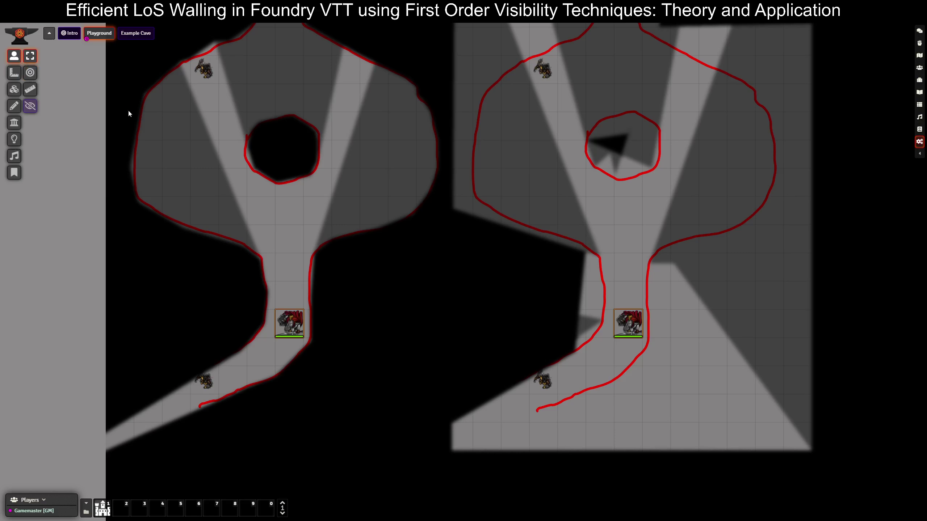
Step: Clear the selection, display the walls and examine the "17 walls" layout around the pillar and northern passage
{"action": "left_click", "coordinate": [317, 170]}
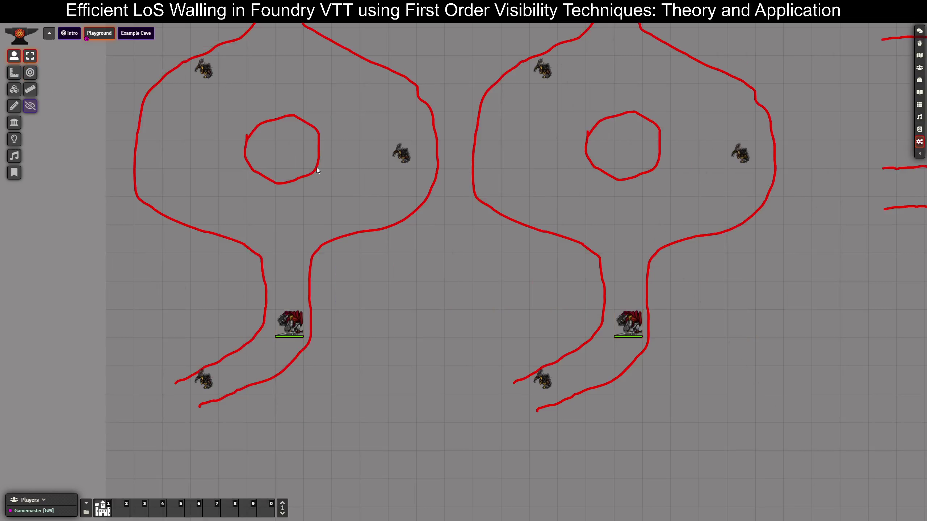
{"action": "left_click", "coordinate": [14, 122]}
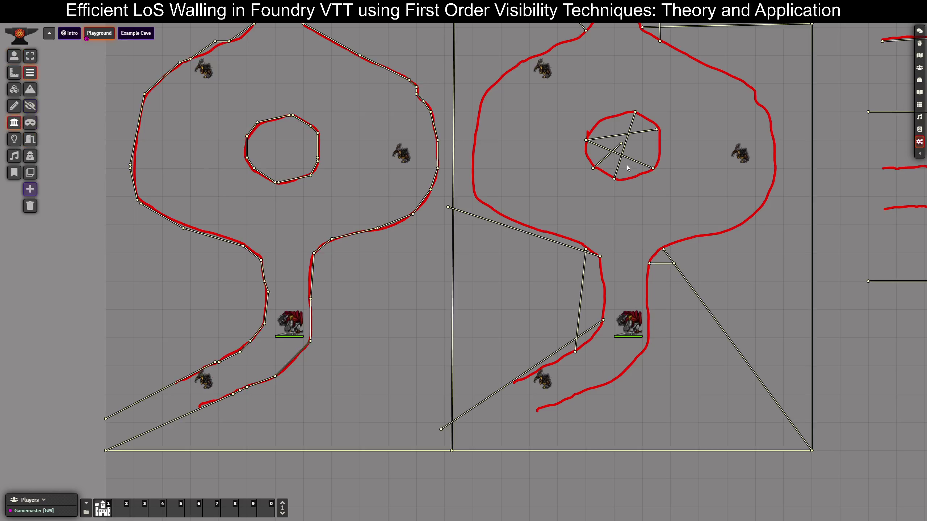
{"action": "left_click_drag", "start_coordinate": [669, 163], "coordinate": [654, 285]}
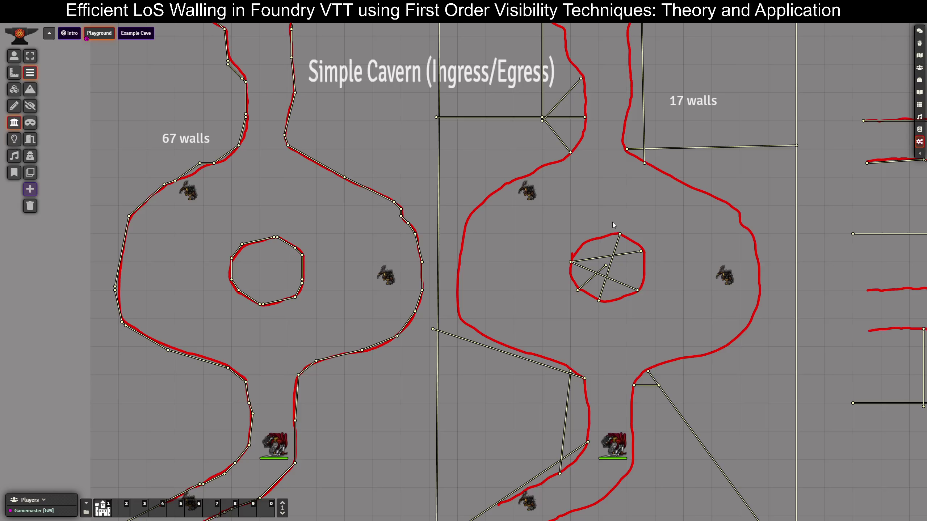
{"action": "scroll", "coordinate": [612, 221], "scroll_direction": "down", "scroll_amount": 3}
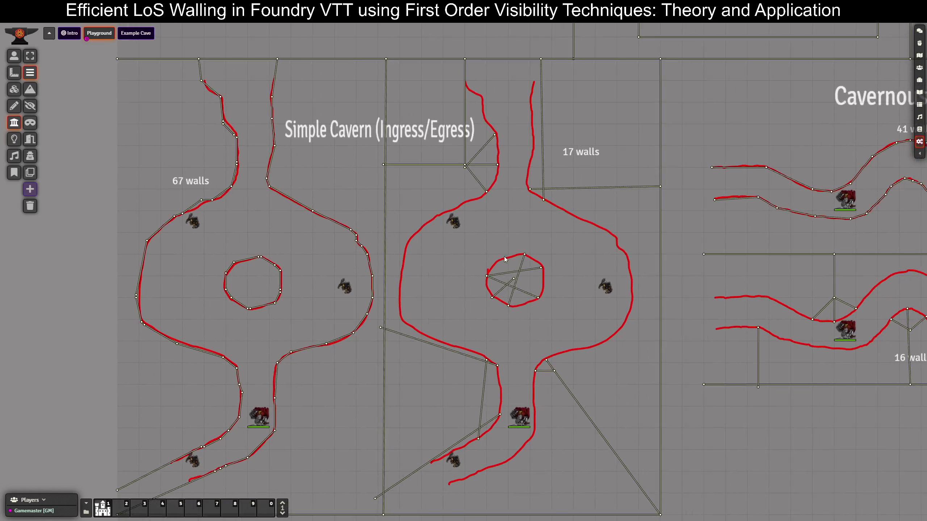
{"action": "scroll", "coordinate": [499, 255], "scroll_direction": "up", "scroll_amount": 2}
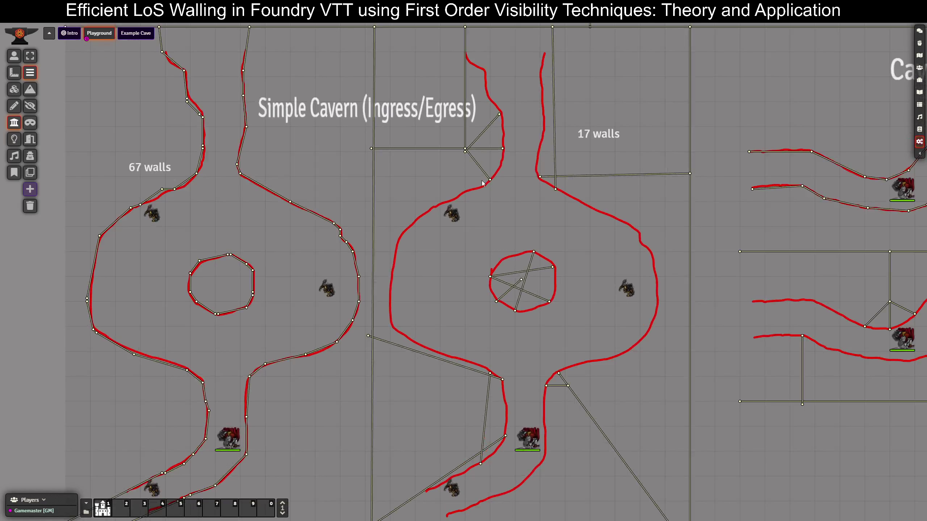
{"action": "scroll", "coordinate": [515, 245], "scroll_direction": "down", "scroll_amount": 2}
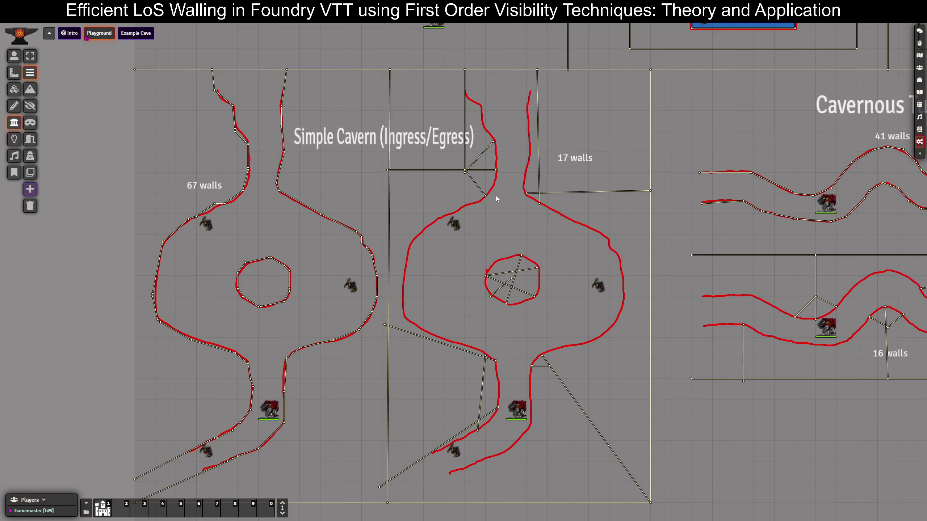
{"action": "scroll", "coordinate": [511, 244], "scroll_direction": "up", "scroll_amount": 2}
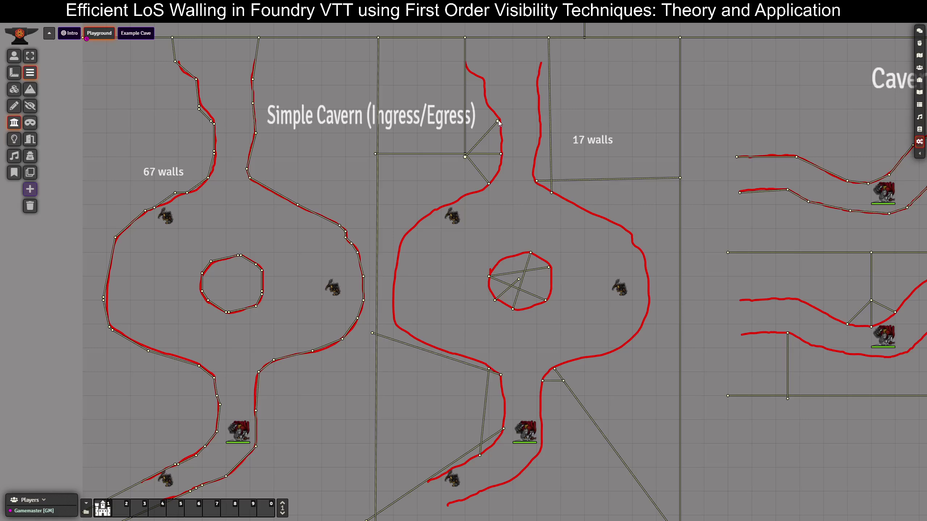
{"action": "scroll", "coordinate": [502, 117], "scroll_direction": "up", "scroll_amount": 3}
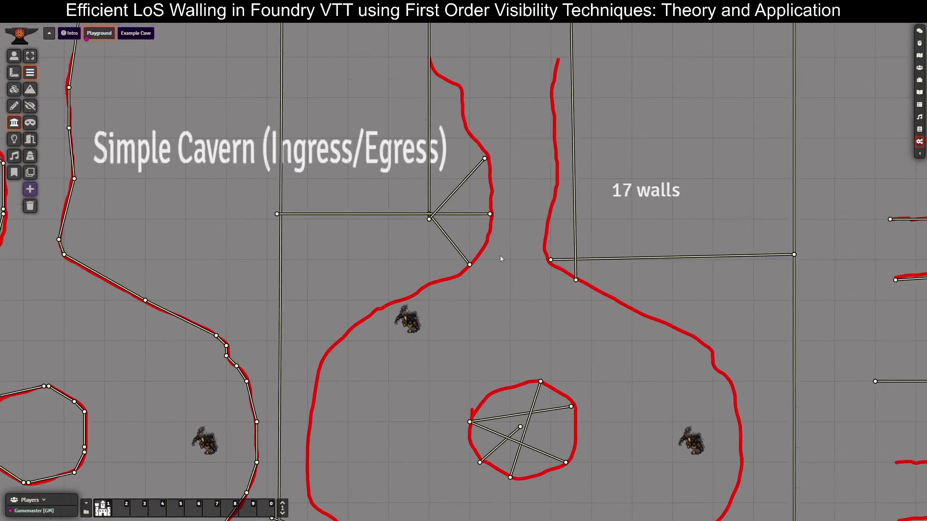
{"action": "scroll", "coordinate": [486, 223], "scroll_direction": "up", "scroll_amount": 2}
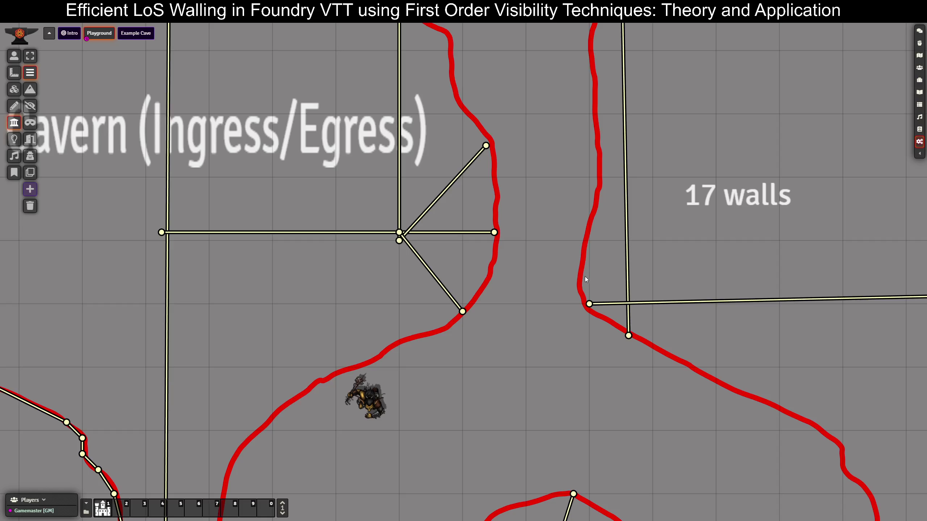
{"action": "key", "text": "x"}
{"action": "scroll", "coordinate": [172, 221], "scroll_direction": "down", "scroll_amount": 3}
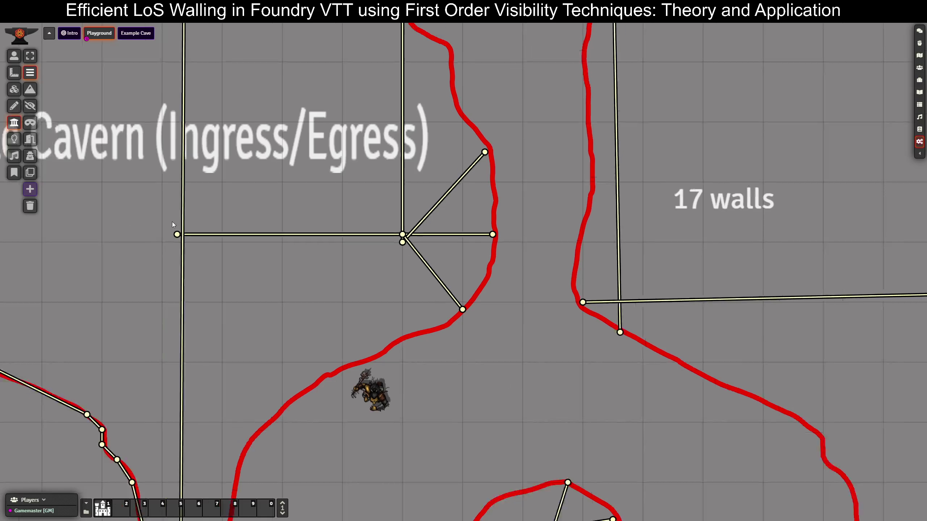
Step: Move the "17 walls" hero token from the southern passage to the northern passage
{"action": "left_click", "coordinate": [13, 56]}
{"action": "left_click_drag", "start_coordinate": [452, 451], "coordinate": [391, 272]}
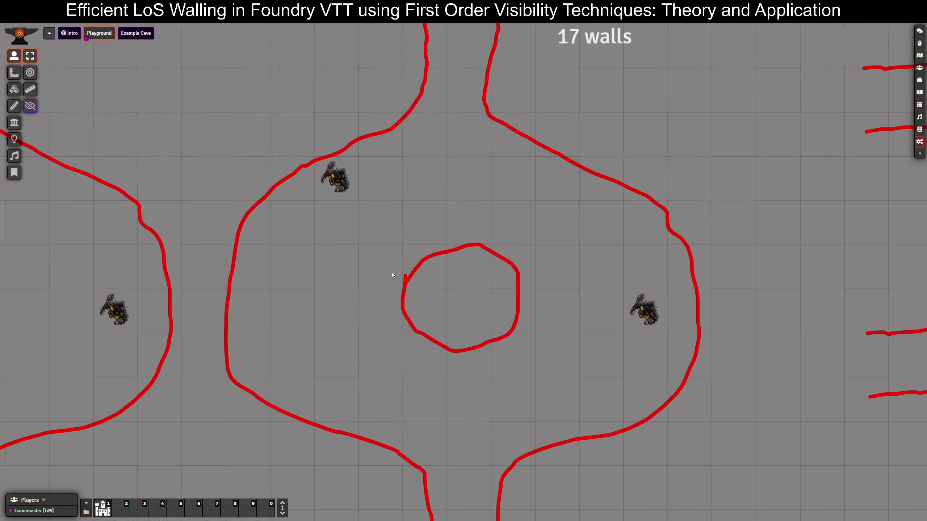
{"action": "scroll", "coordinate": [392, 272], "scroll_direction": "down", "scroll_amount": 3}
{"action": "left_click_drag", "start_coordinate": [467, 496], "coordinate": [451, 105]}
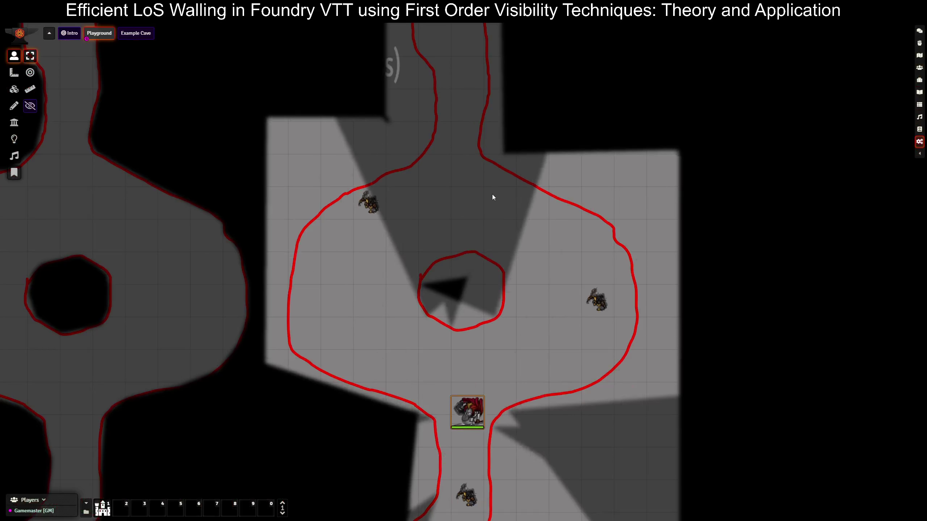
{"action": "left_click_drag", "start_coordinate": [490, 131], "coordinate": [488, 224]}
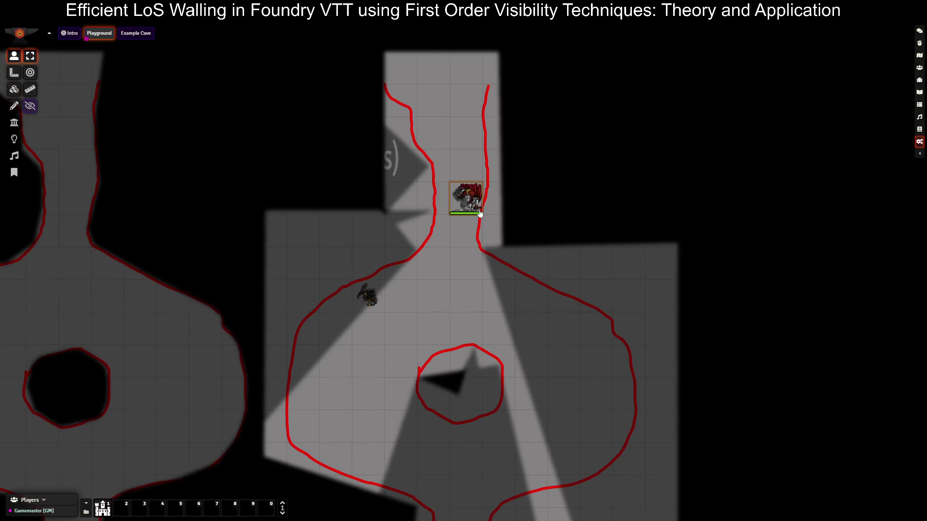
Step: Move the "17 walls" hero token two squares down to the cavern entrance, stepping back and forth to check vision past the corner walls
{"action": "key", "text": "Up"}
{"action": "key", "text": "Down"}
{"action": "key", "text": "Down"}
{"action": "key", "text": "Down"}
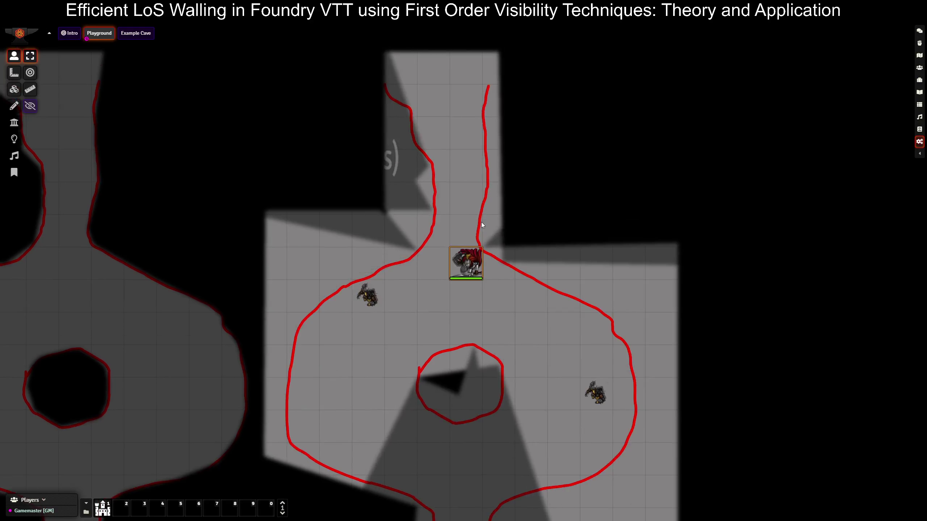
{"action": "key", "text": "Up"}
{"action": "key", "text": "Down"}
{"action": "key", "text": "w"}
{"action": "key", "text": "w"}
{"action": "key", "text": "s"}
{"action": "key", "text": "s"}
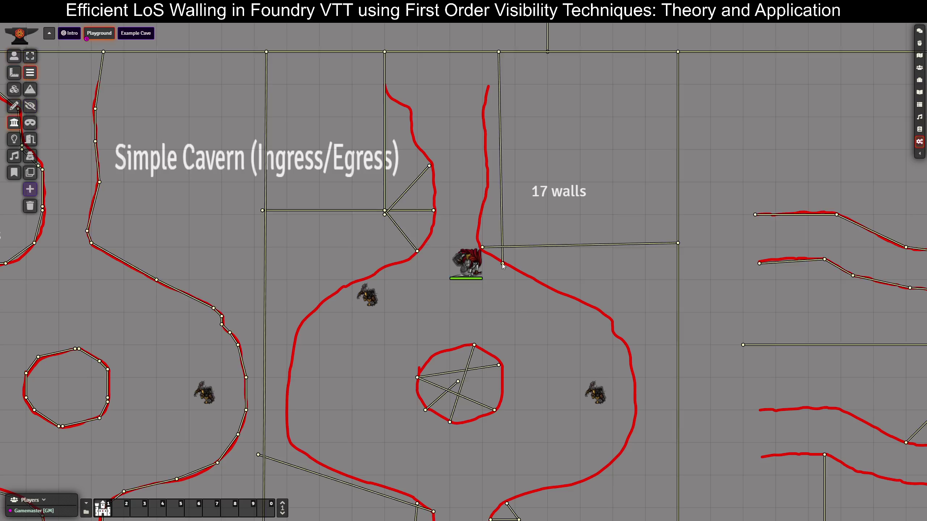
Step: Shorten the "17 walls" northern passage's east wall to end at the horizontal corner wall, and check the hero token's vision one square up and back
{"action": "left_click", "coordinate": [502, 264]}
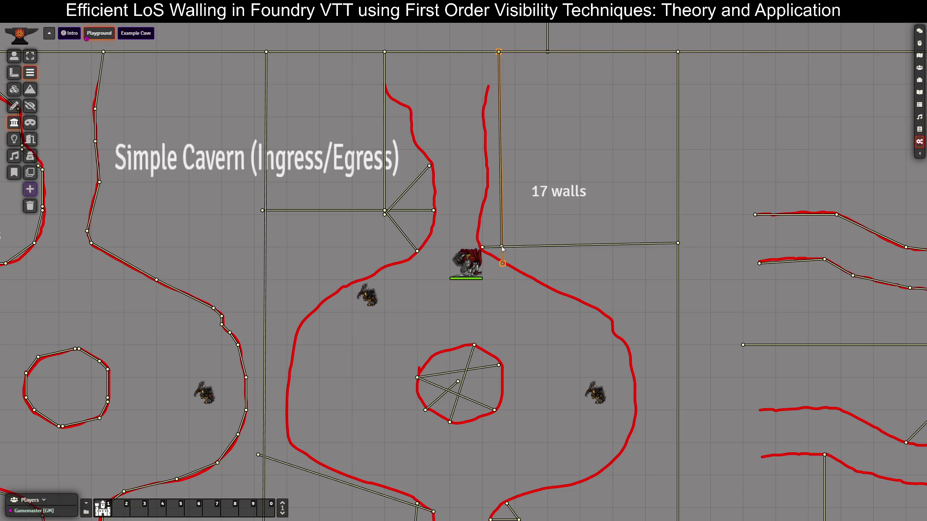
{"action": "left_click_drag", "start_coordinate": [502, 248], "coordinate": [503, 248]}
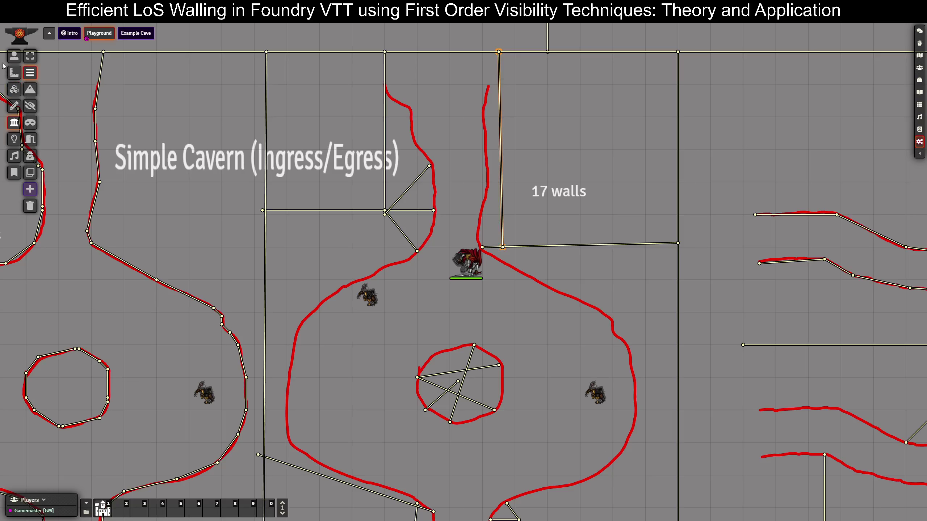
{"action": "left_click", "coordinate": [14, 56]}
{"action": "left_click", "coordinate": [475, 264]}
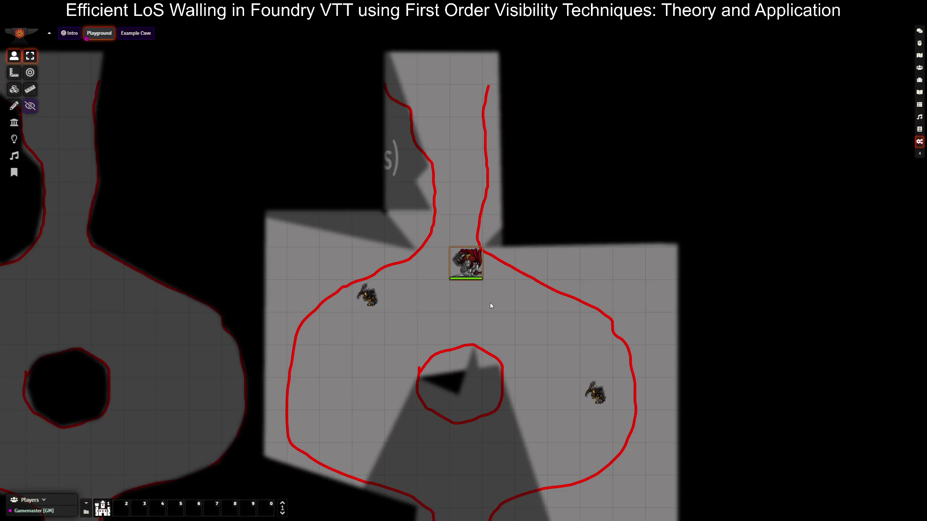
{"action": "key", "text": "Up"}
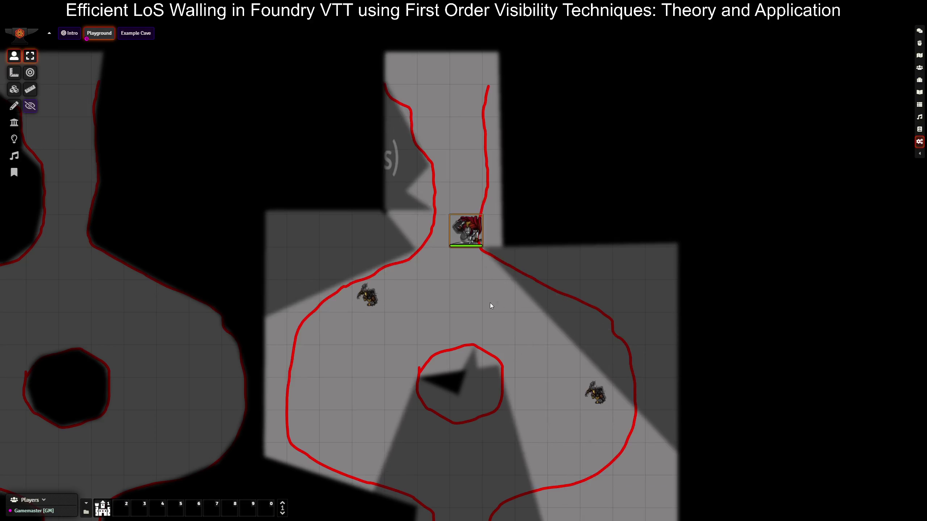
{"action": "key", "text": "Down"}
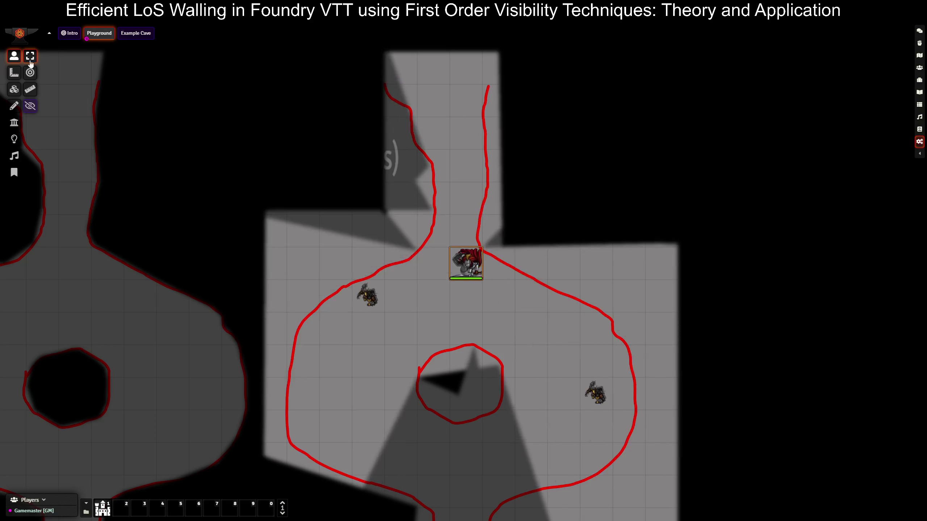
Step: Clear the token selection and extend the northern passage's east wall back past the horizontal corner wall
{"action": "left_click_drag", "start_coordinate": [460, 300], "coordinate": [504, 324]}
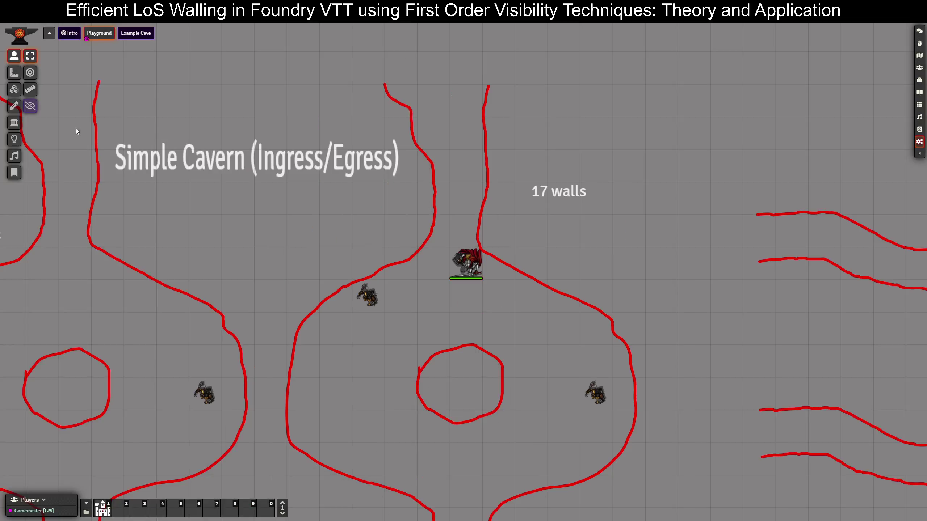
{"action": "left_click", "coordinate": [14, 123]}
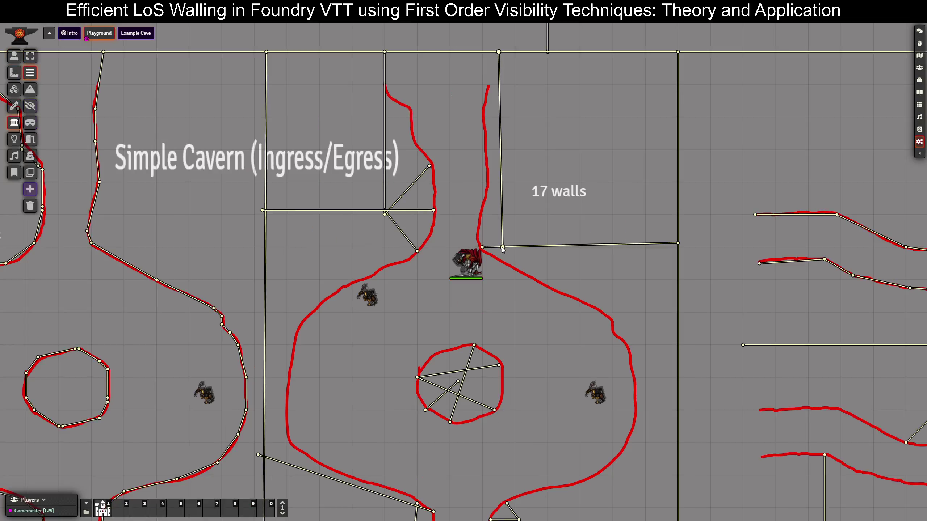
{"action": "left_click_drag", "start_coordinate": [502, 248], "coordinate": [503, 260]}
Step: Examine the "17 walls" cavern's wall layout around the southern passage and the central pillar
{"action": "scroll", "coordinate": [507, 334], "scroll_direction": "down", "scroll_amount": 3}
{"action": "left_click_drag", "start_coordinate": [523, 315], "coordinate": [564, 320]}
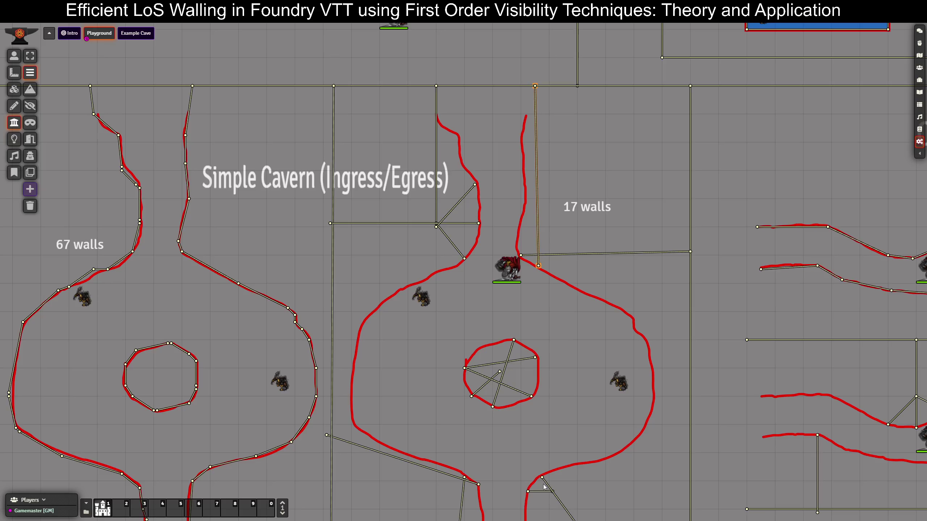
{"action": "left_click_drag", "start_coordinate": [527, 479], "coordinate": [529, 365]}
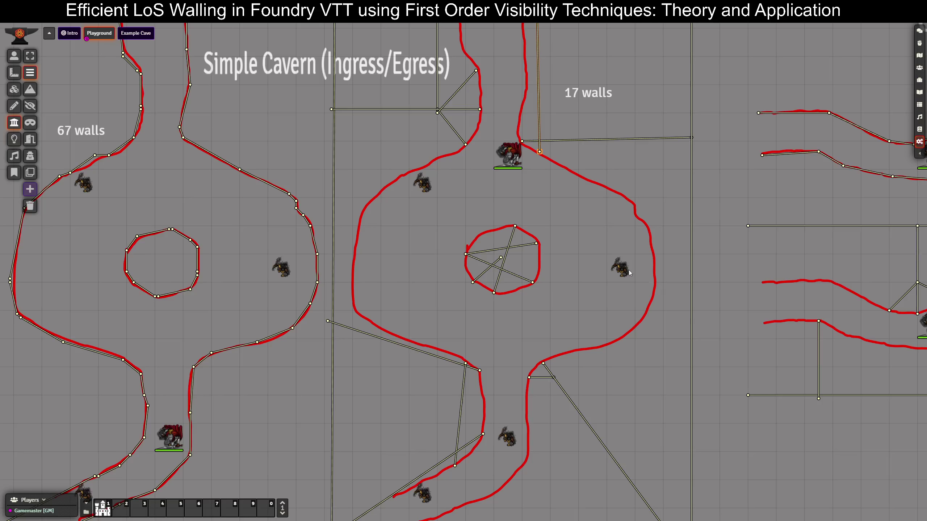
{"action": "scroll", "coordinate": [421, 342], "scroll_direction": "up", "scroll_amount": 2}
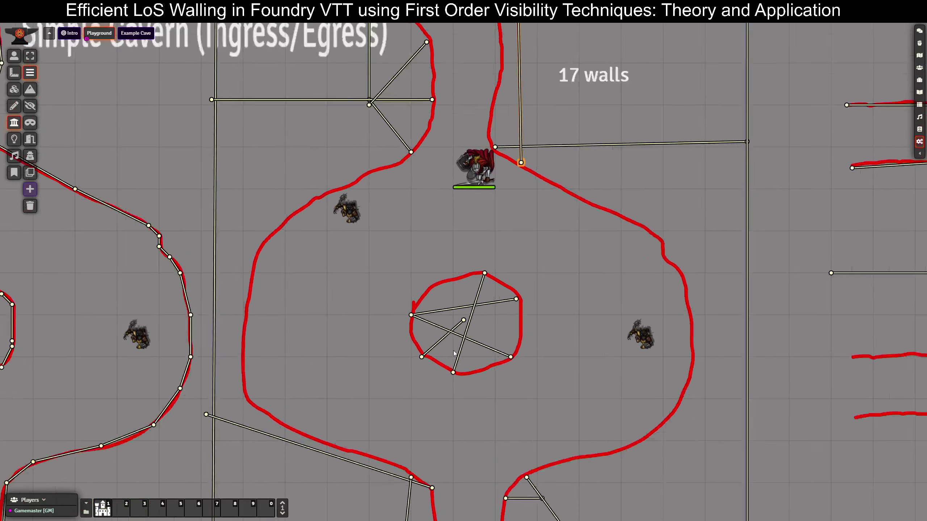
{"action": "scroll", "coordinate": [453, 351], "scroll_direction": "up", "scroll_amount": 2}
{"action": "left_click_drag", "start_coordinate": [508, 409], "coordinate": [514, 362]}
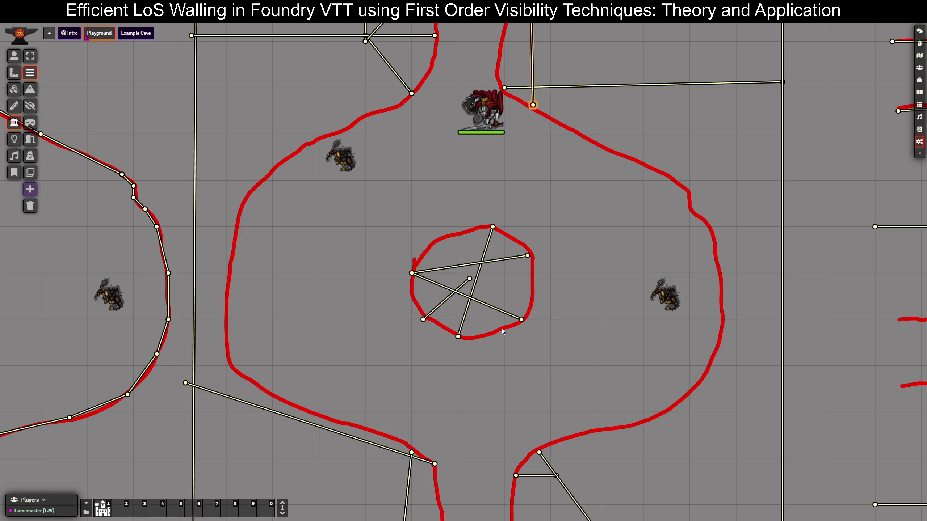
{"action": "scroll", "coordinate": [471, 307], "scroll_direction": "down", "scroll_amount": 3}
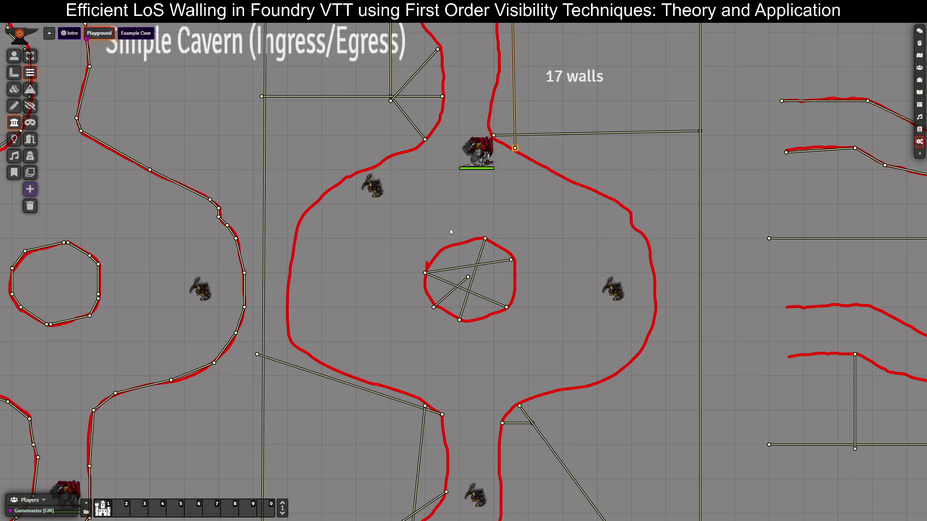
Step: Compare the crossed walls of the "2 walls" convex box with the crossing walls inside the "17 walls" cavern's pillar
{"action": "scroll", "coordinate": [456, 263], "scroll_direction": "down", "scroll_amount": 5}
{"action": "left_click_drag", "start_coordinate": [459, 290], "coordinate": [472, 353]}
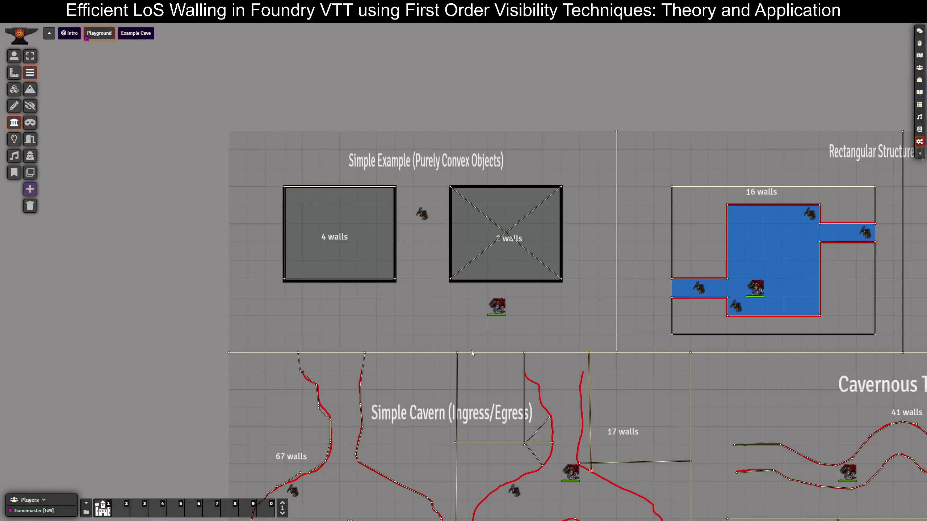
{"action": "scroll", "coordinate": [456, 292], "scroll_direction": "up", "scroll_amount": 5}
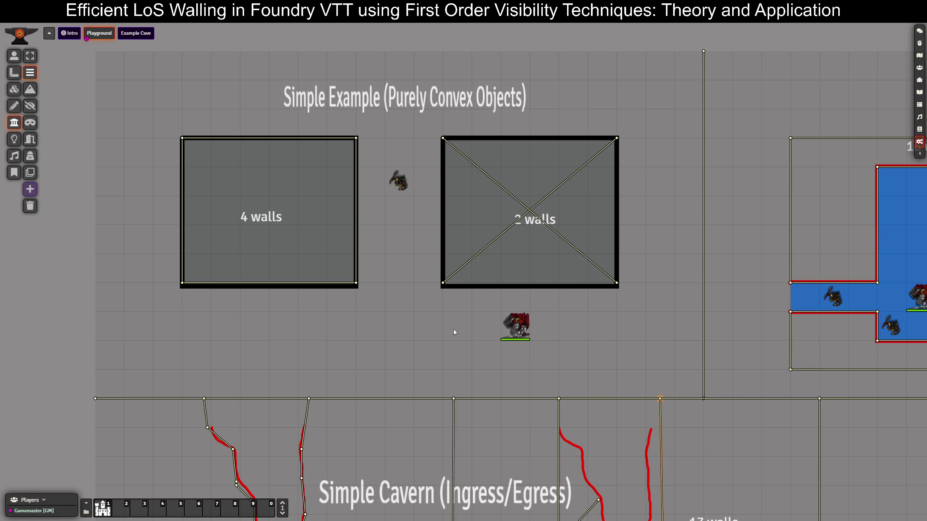
{"action": "left_click_drag", "start_coordinate": [454, 331], "coordinate": [458, 106]}
{"action": "left_click_drag", "start_coordinate": [497, 294], "coordinate": [469, 120]}
{"action": "left_click_drag", "start_coordinate": [542, 322], "coordinate": [505, 228]}
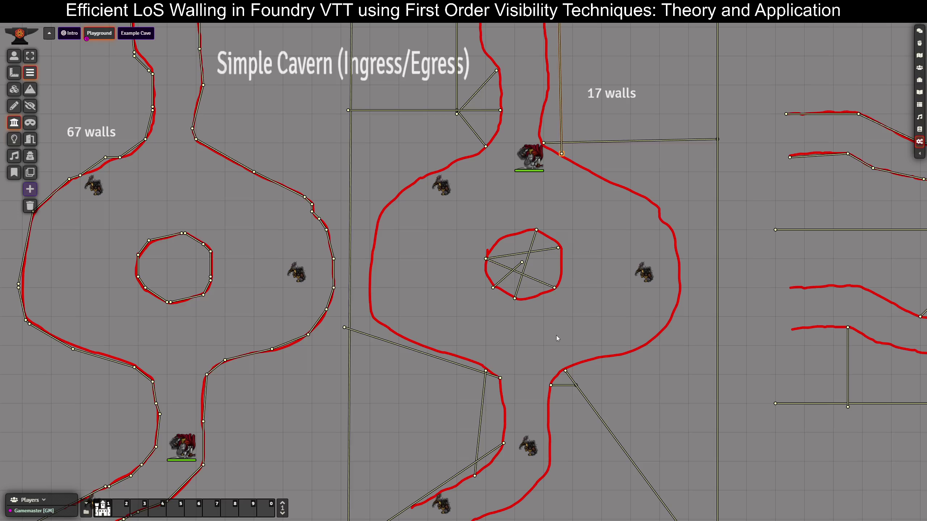
{"action": "scroll", "coordinate": [558, 340], "scroll_direction": "up", "scroll_amount": 7}
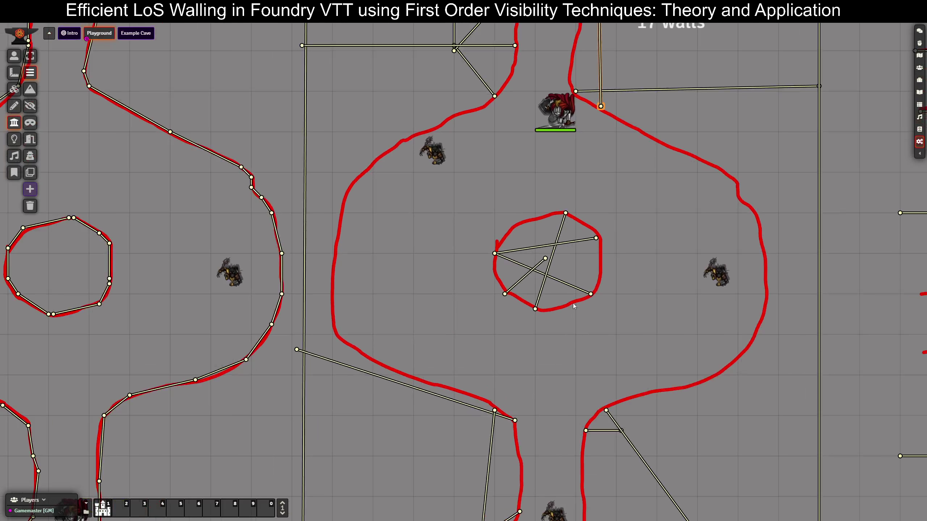
{"action": "scroll", "coordinate": [562, 351], "scroll_direction": "down", "scroll_amount": 3}
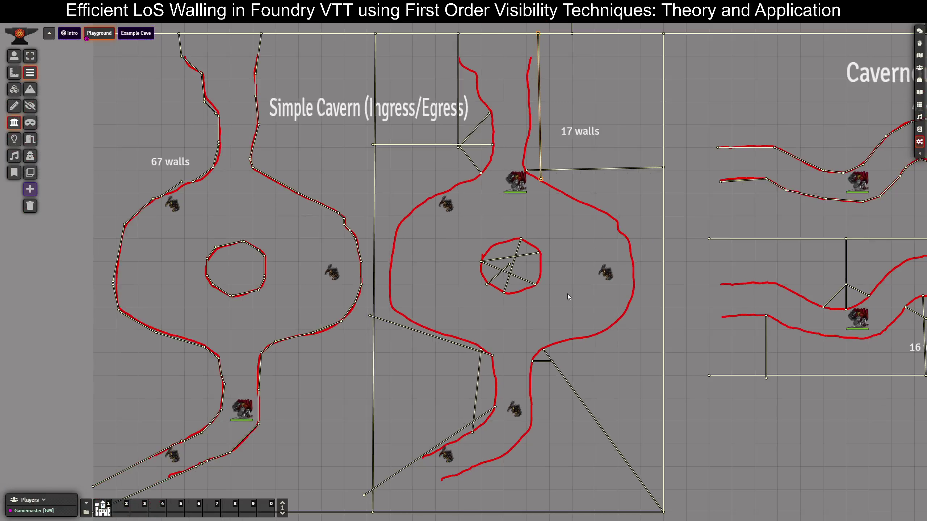
Step: Examine the wall layouts of both Cavernous Tunnel versions, and select the hero token in the "41 walls" tunnel
{"action": "left_click_drag", "start_coordinate": [515, 250], "coordinate": [440, 268]}
{"action": "key", "text": "Right"}
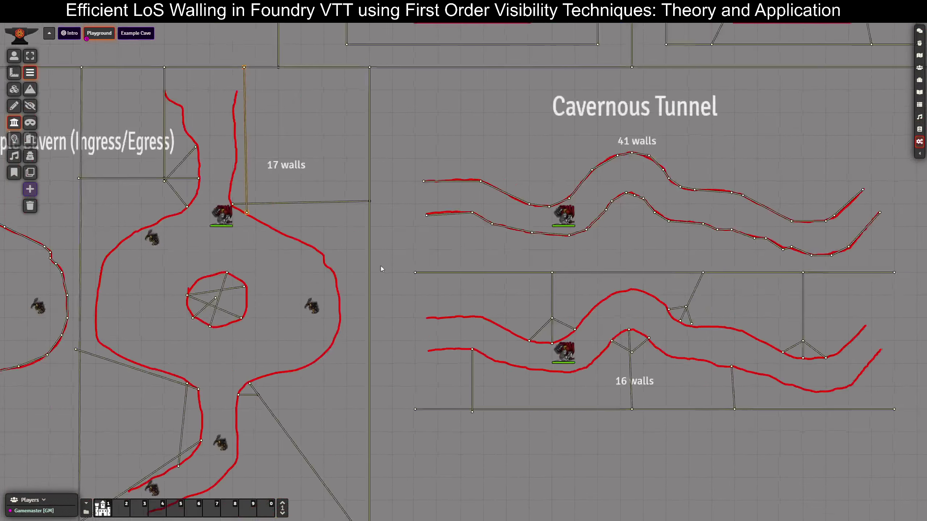
{"action": "left_click_drag", "start_coordinate": [386, 226], "coordinate": [396, 210]}
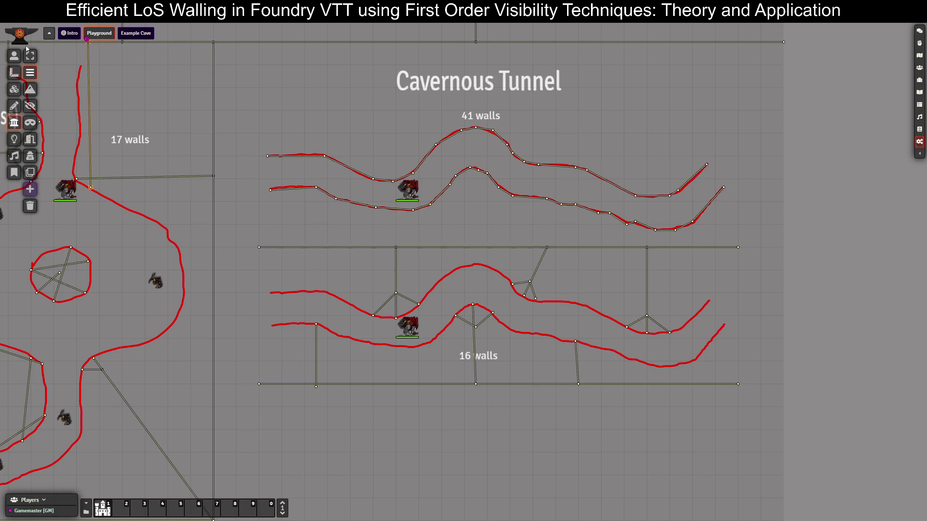
{"action": "left_click", "coordinate": [14, 56]}
{"action": "left_click", "coordinate": [411, 193]}
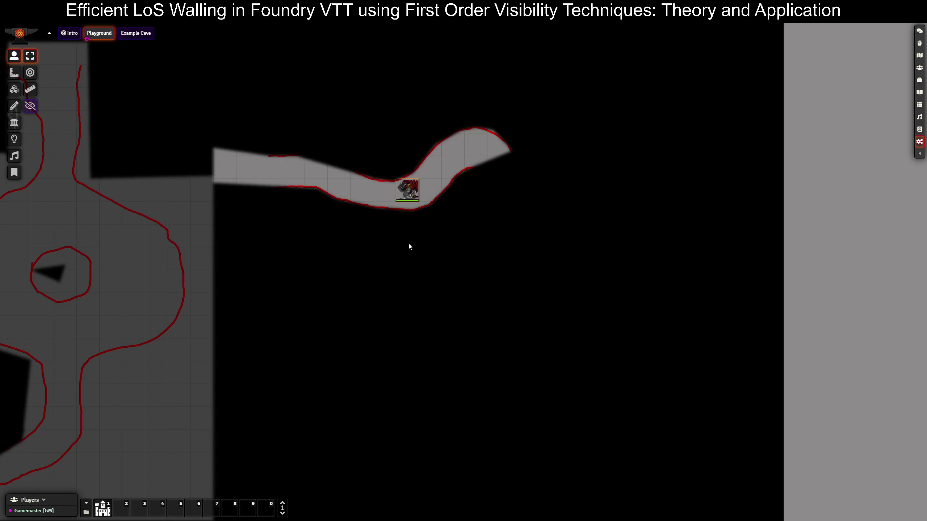
Step: Step the "41 walls" hero token around the tunnel's first bend and return it to its starting square to check its vision
{"action": "key", "text": "Right"}
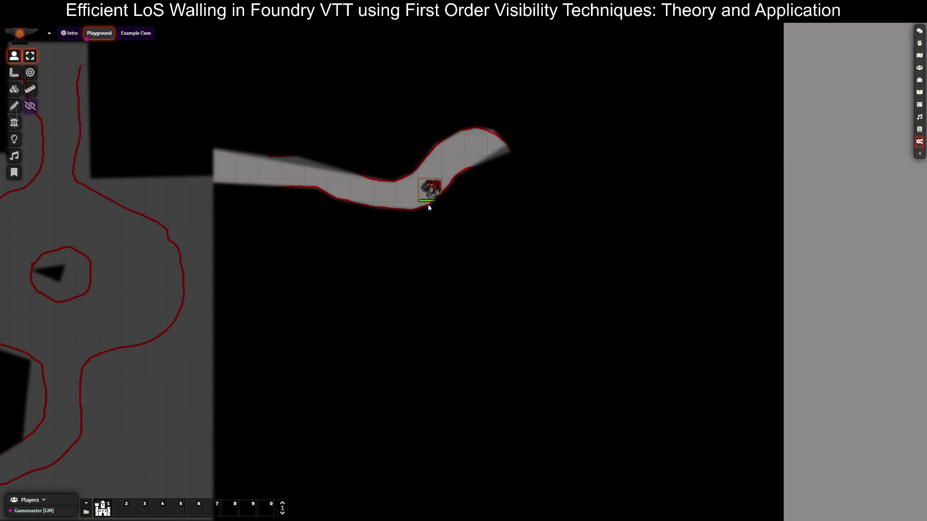
{"action": "key", "text": "Up"}
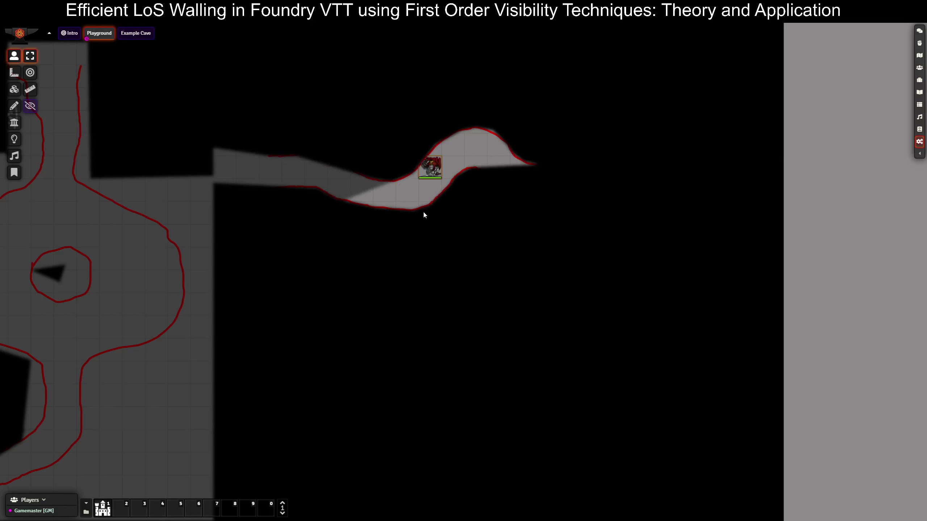
{"action": "key", "text": "Down"}
{"action": "key", "text": "Left"}
{"action": "key", "text": "Left"}
{"action": "key", "text": "Left"}
{"action": "key", "text": "Right"}
{"action": "key", "text": "Right"}
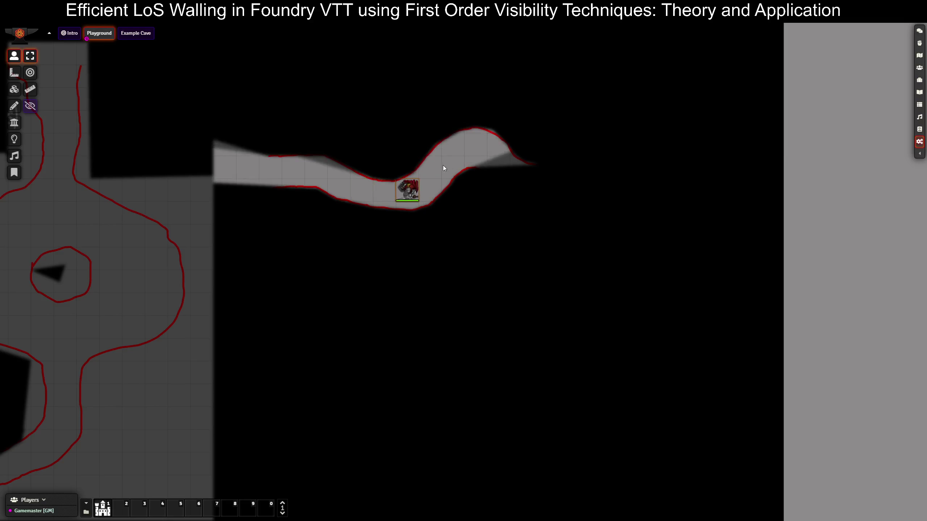
Step: Move the "41 walls" hero token up to the crest of the tunnel's hump, stepping down its far side and back
{"action": "scroll", "coordinate": [443, 165], "scroll_direction": "up", "scroll_amount": 5}
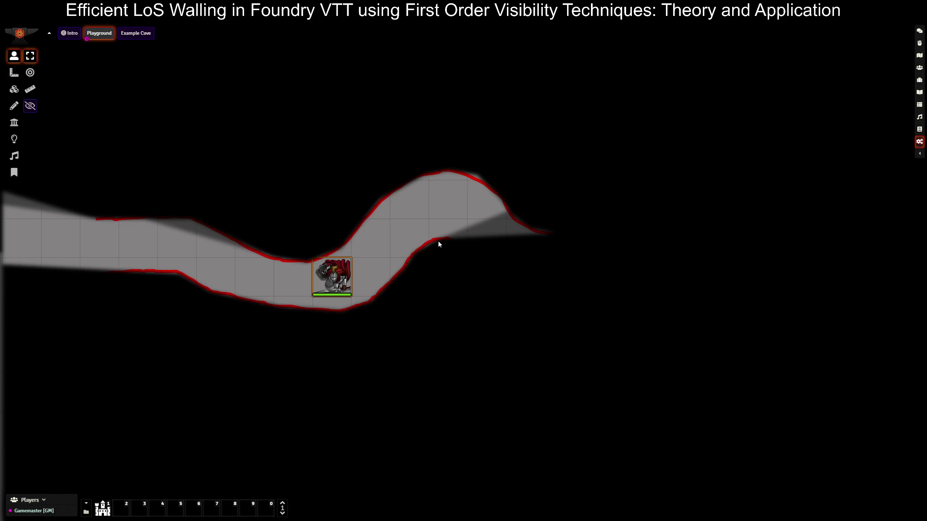
{"action": "key", "text": "Right"}
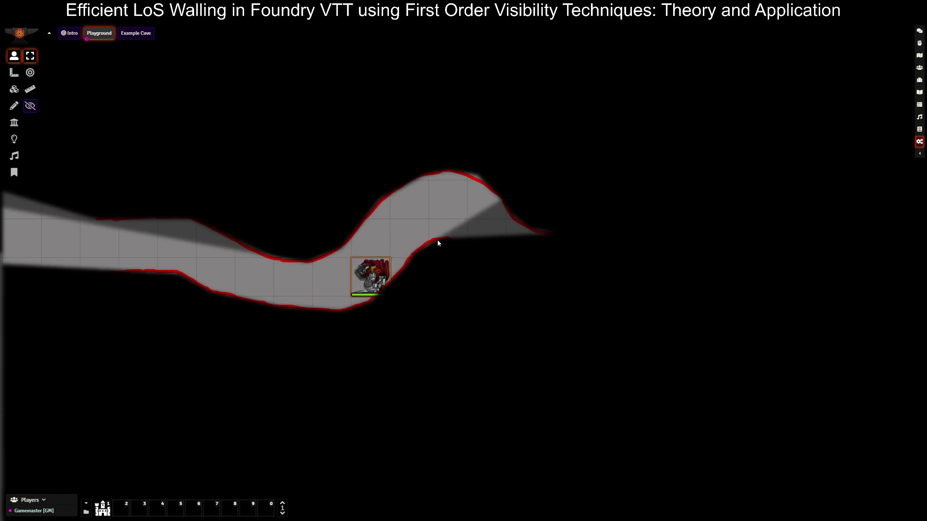
{"action": "key", "text": "Up+Right"}
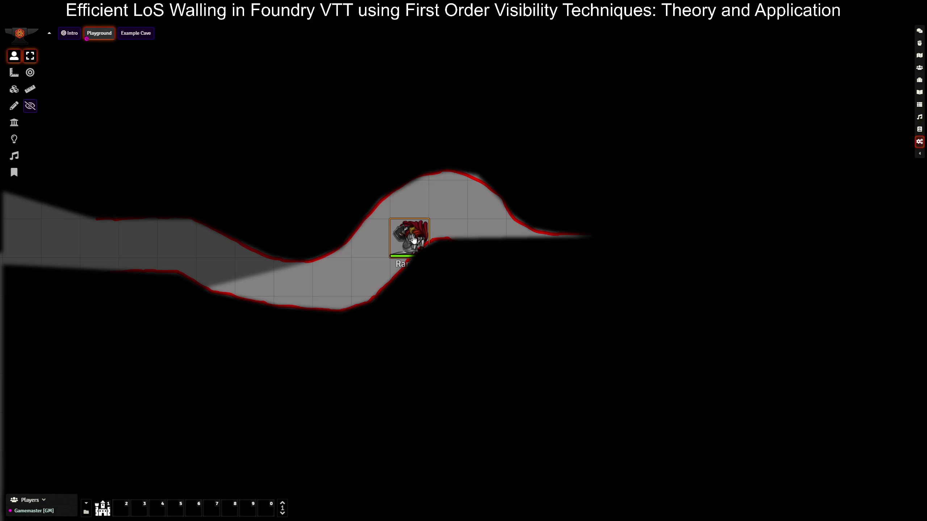
{"action": "key", "text": "Up"}
{"action": "key", "text": "Right"}
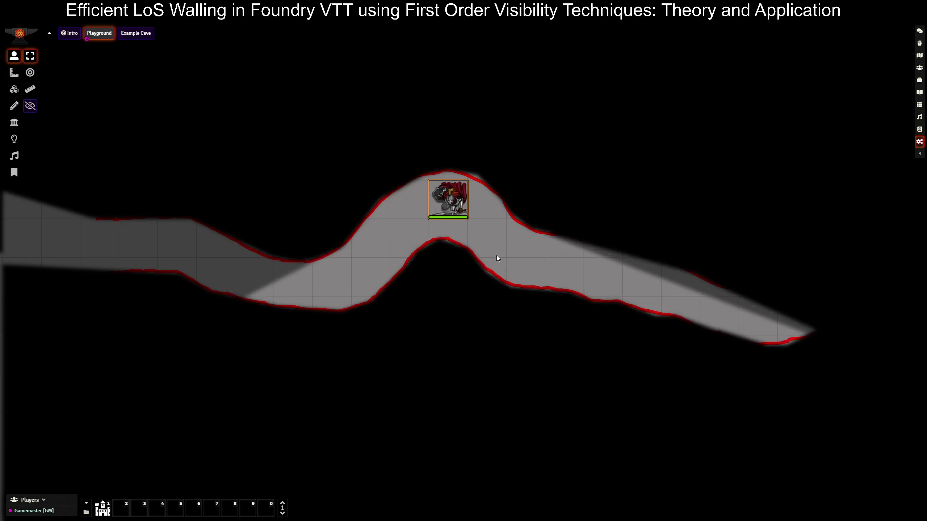
{"action": "key", "text": "Down+Right"}
{"action": "key", "text": "Up"}
{"action": "key", "text": "Left"}
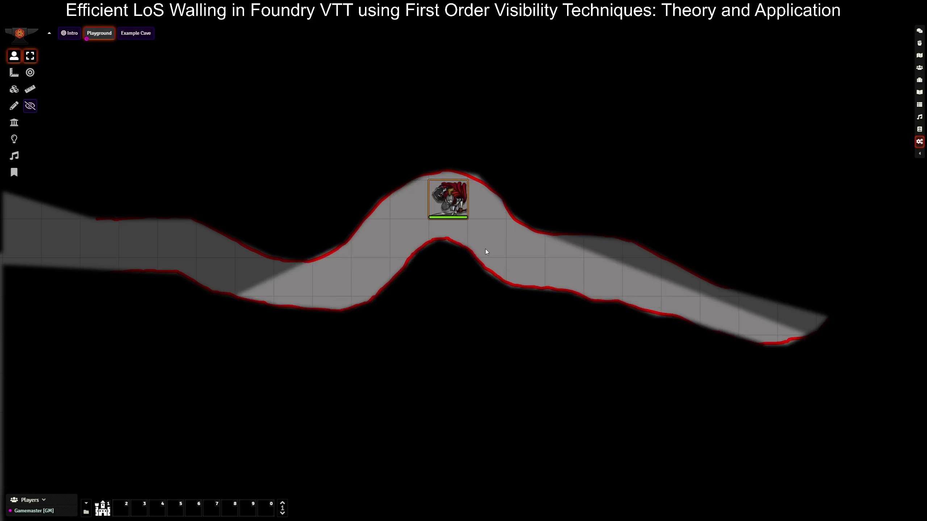
Step: Move the "41 walls" hero token down the tunnel's sloping eastern stretch, stepping back and forth to check vision along the walls
{"action": "key", "text": "Down+Right"}
{"action": "key", "text": "Right"}
{"action": "key", "text": "Right"}
{"action": "key", "text": "Down"}
{"action": "key", "text": "Right"}
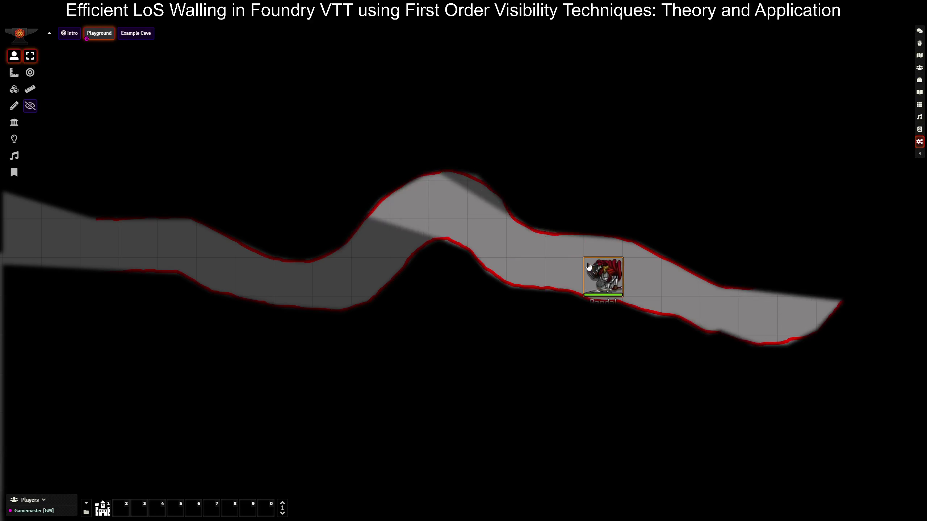
{"action": "key", "text": "Right"}
{"action": "key", "text": "Down+Right"}
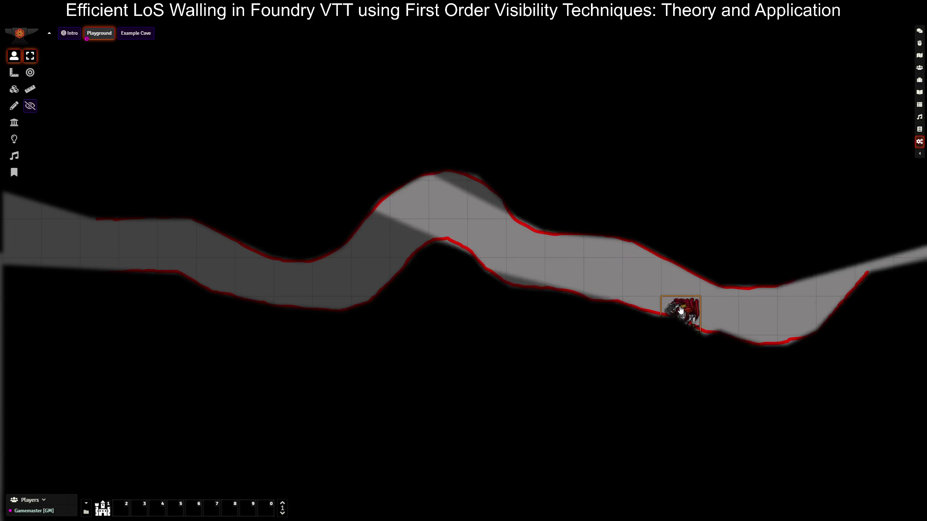
{"action": "key", "text": "Up+Left"}
{"action": "key", "text": "Down+Right"}
{"action": "key", "text": "Up"}
{"action": "key", "text": "Left"}
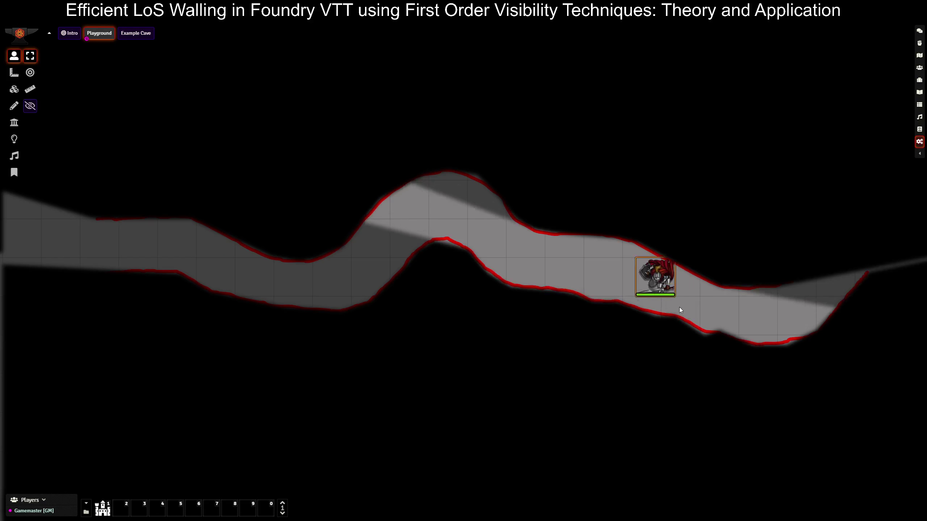
Step: Move the "41 walls" hero token through the last bend to the tunnel's eastern exit
{"action": "key", "text": "Down+Right"}
{"action": "key", "text": "Right"}
{"action": "key", "text": "Right"}
{"action": "key", "text": "Right"}
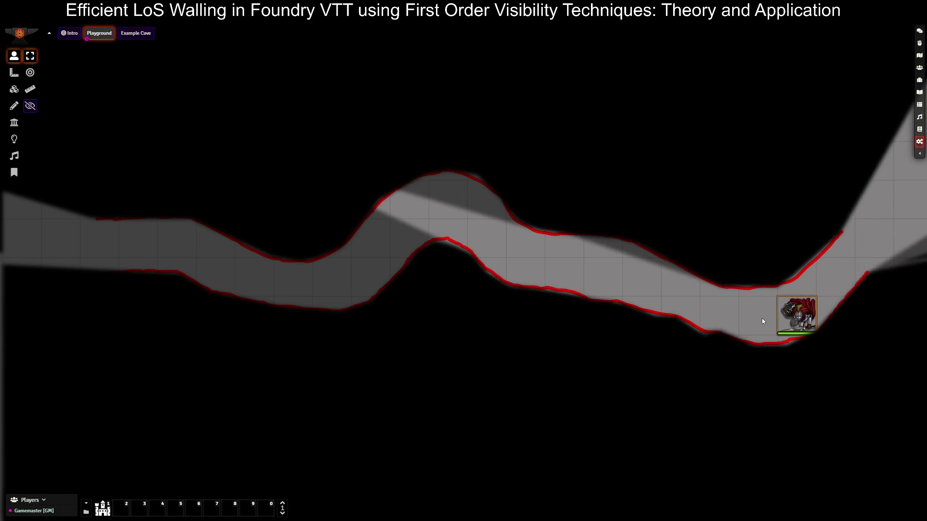
{"action": "key", "text": "Up+Right"}
{"action": "scroll", "coordinate": [434, 269], "scroll_direction": "down", "scroll_amount": 3}
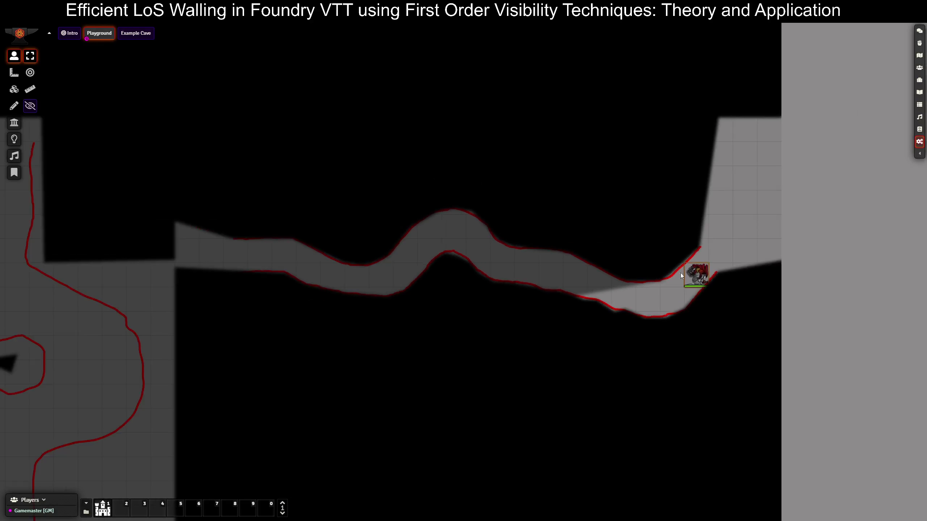
Step: Move the "41 walls" hero token back through the tunnel to its western entrance and clear the selection
{"action": "left_click_drag", "start_coordinate": [680, 272], "coordinate": [236, 252]}
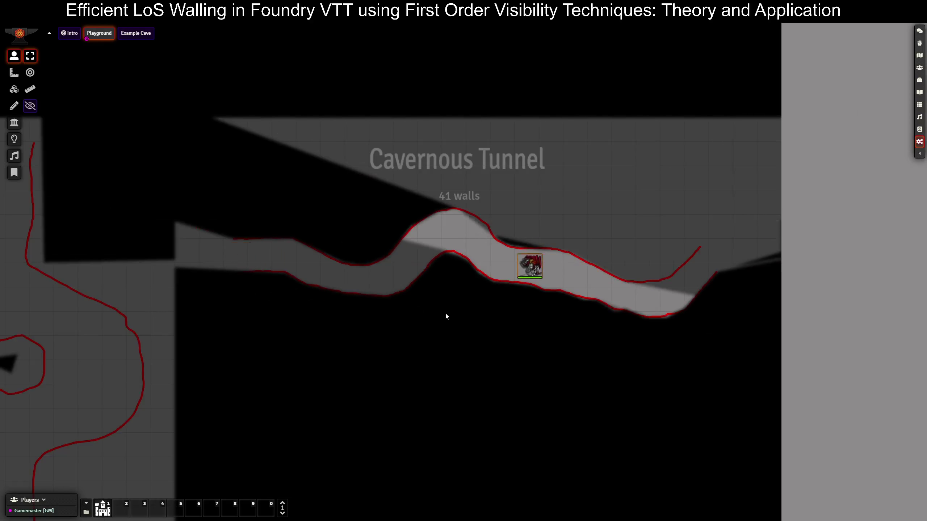
{"action": "left_click", "coordinate": [493, 390]}
{"action": "left_click_drag", "start_coordinate": [496, 317], "coordinate": [528, 236]}
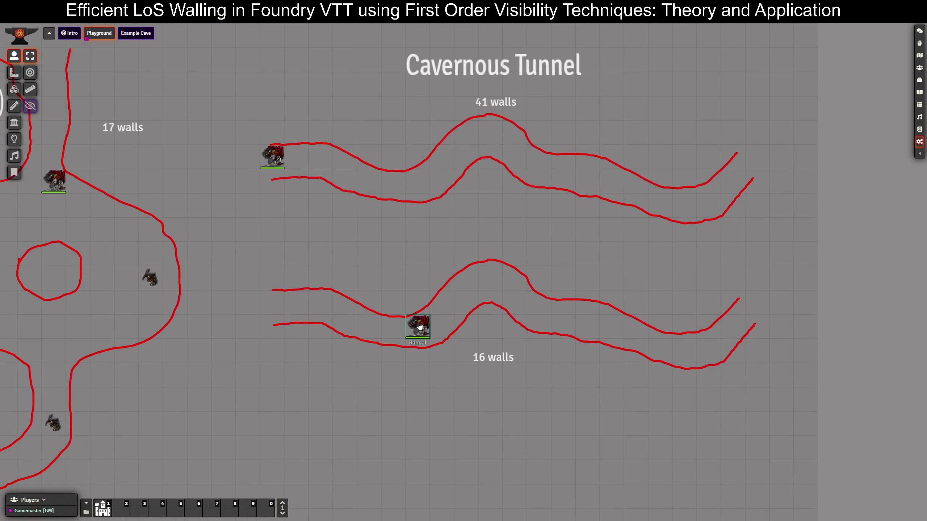
Step: Place the "16 walls" hero token at its tunnel's western entrance and reset the scene's fog of war exploration
{"action": "left_click_drag", "start_coordinate": [418, 323], "coordinate": [283, 300]}
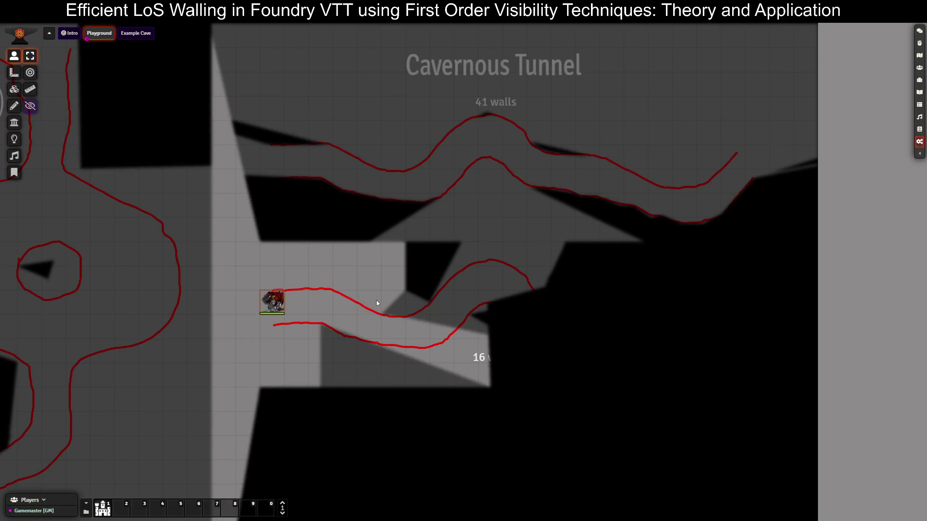
{"action": "scroll", "coordinate": [335, 341], "scroll_direction": "up", "scroll_amount": 2}
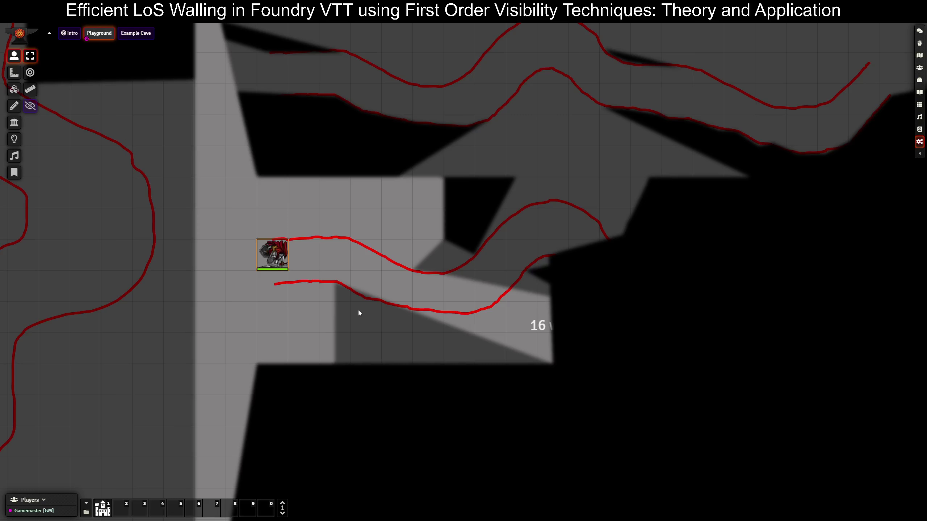
{"action": "left_click", "coordinate": [14, 139]}
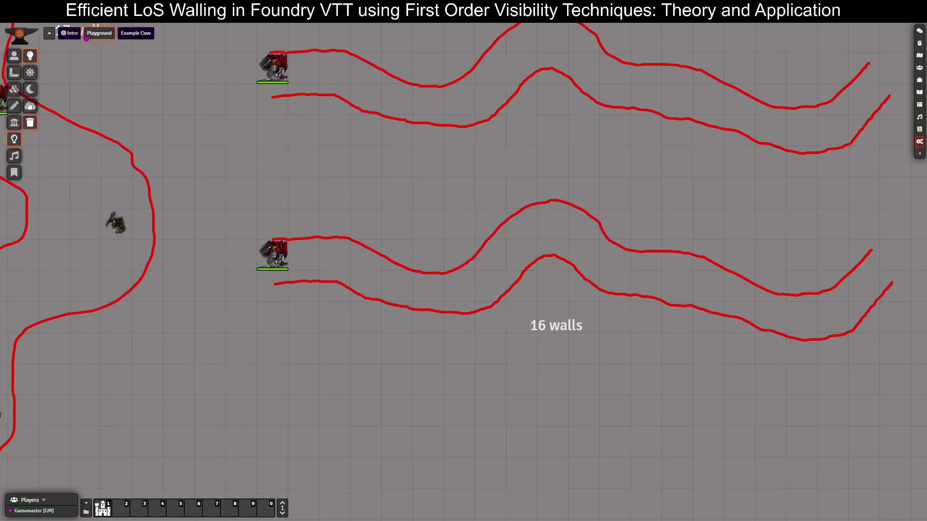
{"action": "left_click", "coordinate": [30, 106]}
{"action": "left_click", "coordinate": [428, 285]}
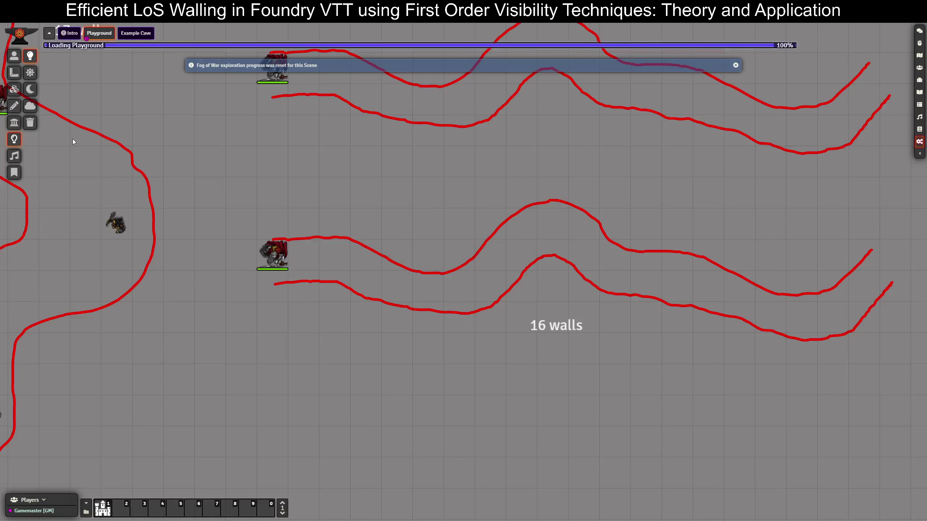
Step: Move the "16 walls" hero token east into the tunnel's first dip, stepping forward and back to check its vision
{"action": "left_click", "coordinate": [272, 253]}
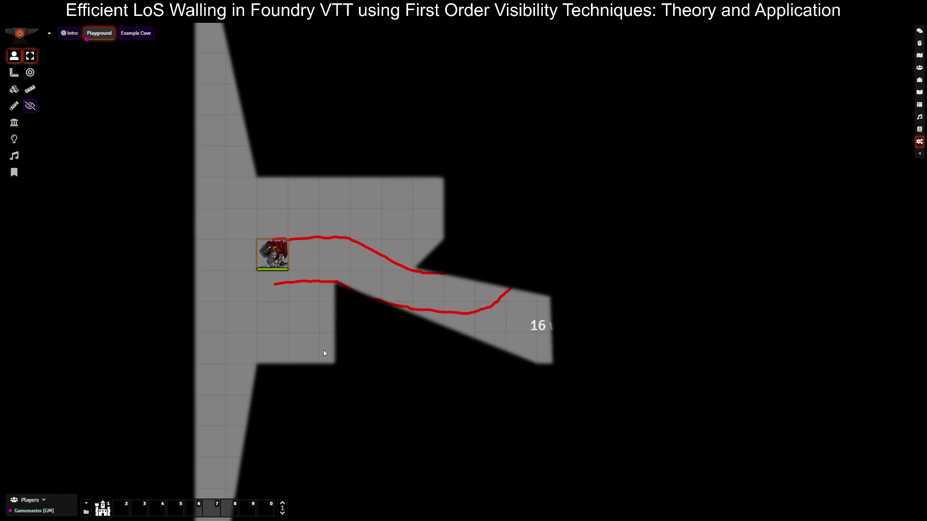
{"action": "key", "text": "Right"}
{"action": "key", "text": "Right"}
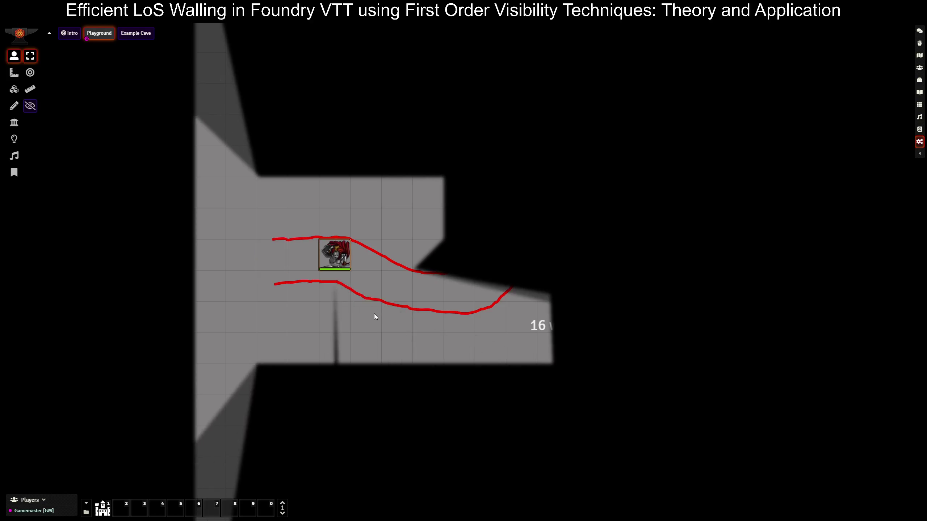
{"action": "key", "text": "Right"}
{"action": "key", "text": "Down"}
{"action": "key", "text": "Right"}
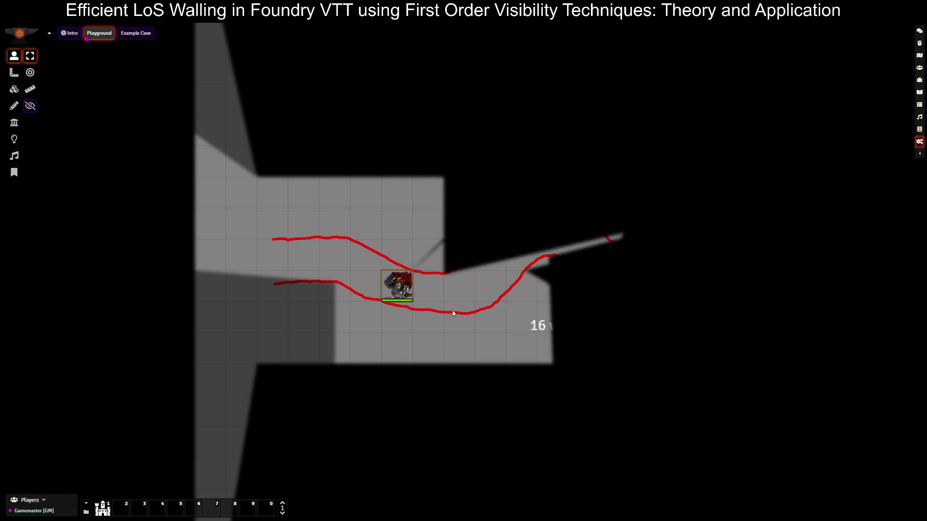
{"action": "key", "text": "Right"}
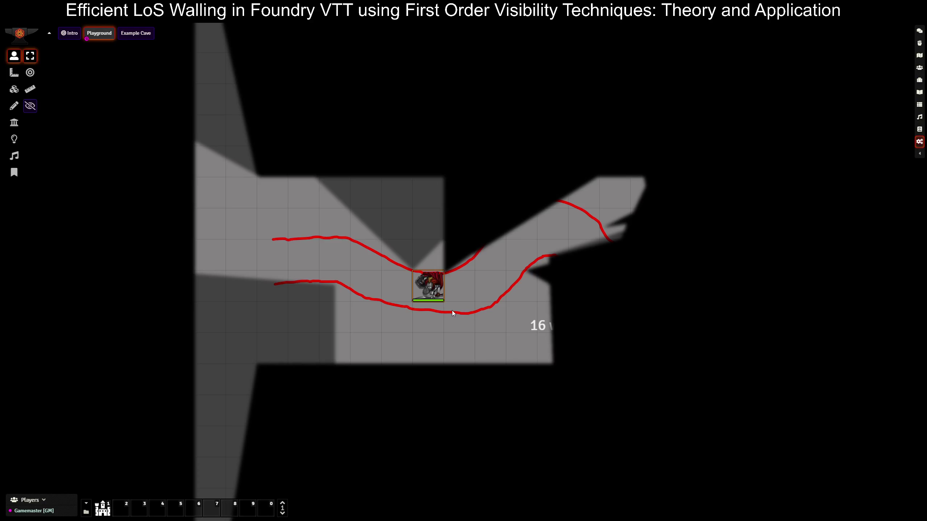
{"action": "key", "text": "Left"}
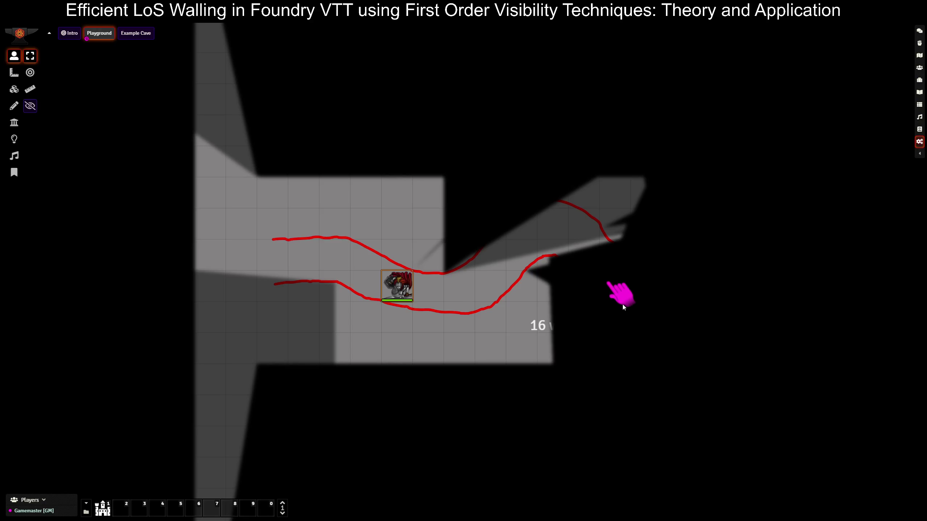
Step: Move the "16 walls" hero token out of the dip and up to the crest of the tunnel's hump
{"action": "key", "text": "Right"}
{"action": "key", "text": "Right"}
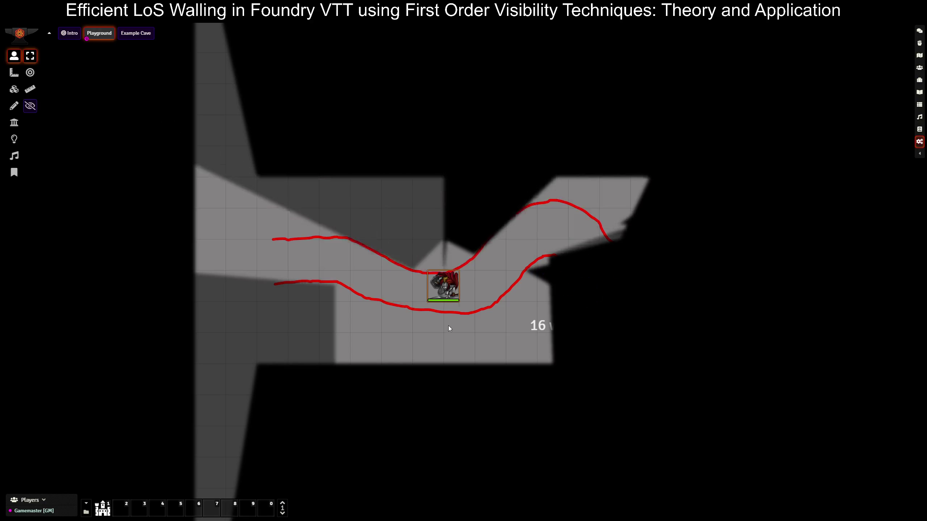
{"action": "key", "text": "Up"}
{"action": "key", "text": "Right"}
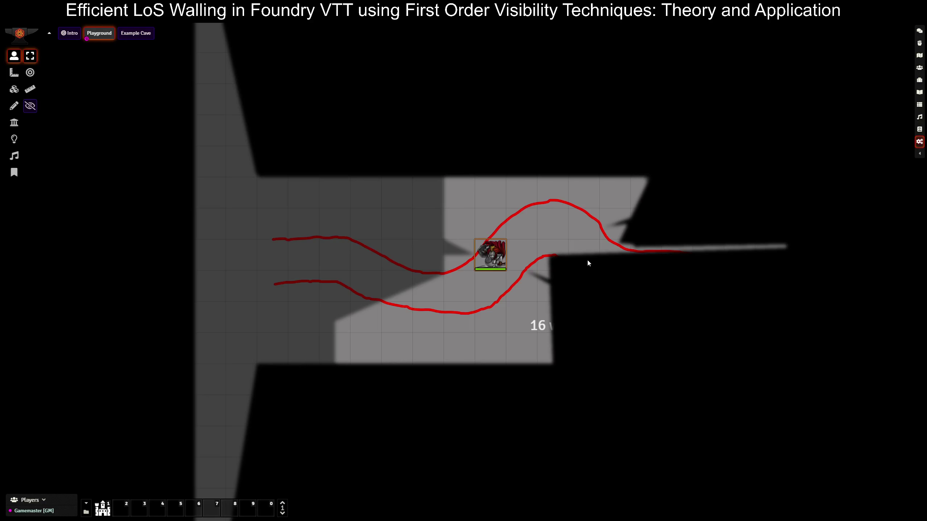
{"action": "key", "text": "Up"}
{"action": "key", "text": "Right"}
{"action": "key", "text": "Right"}
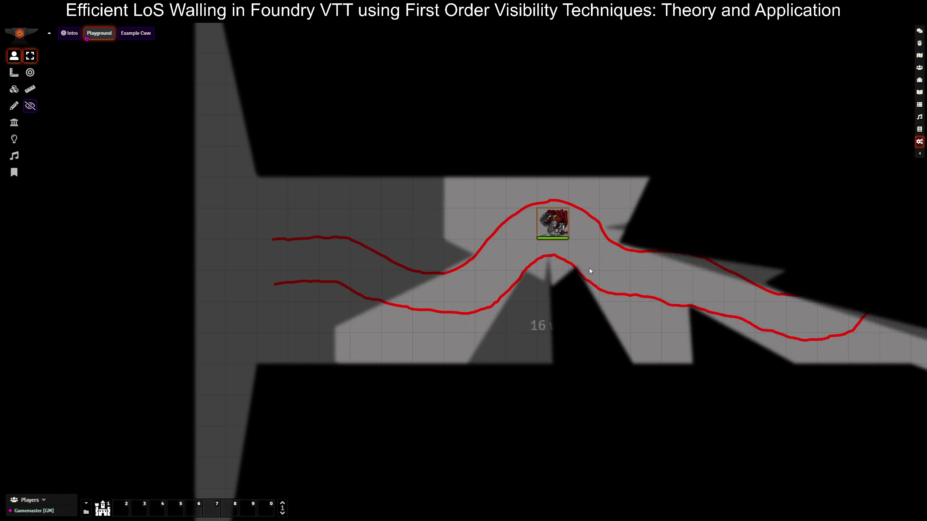
Step: Move the "16 walls" hero token down the hump's far side and along the sloping eastern stretch
{"action": "key", "text": "Right"}
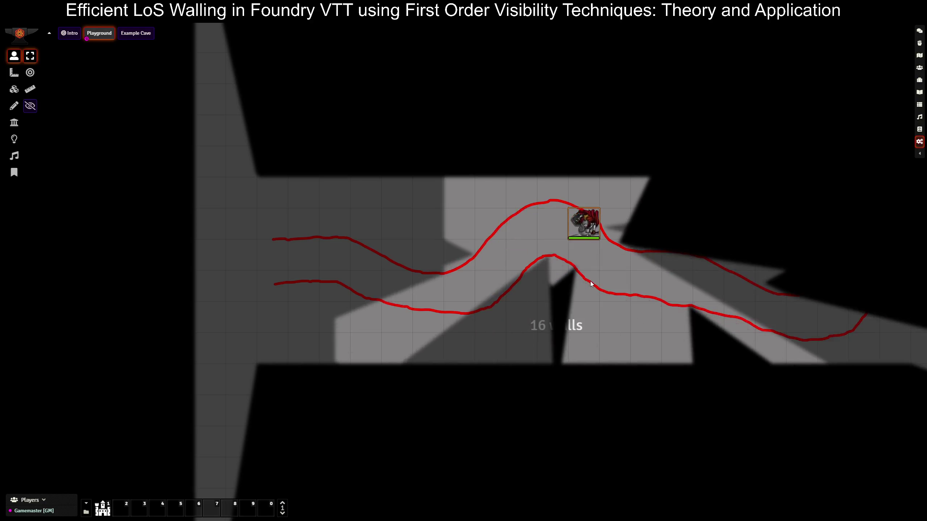
{"action": "key", "text": "Down"}
{"action": "key", "text": "Down"}
{"action": "key", "text": "Right"}
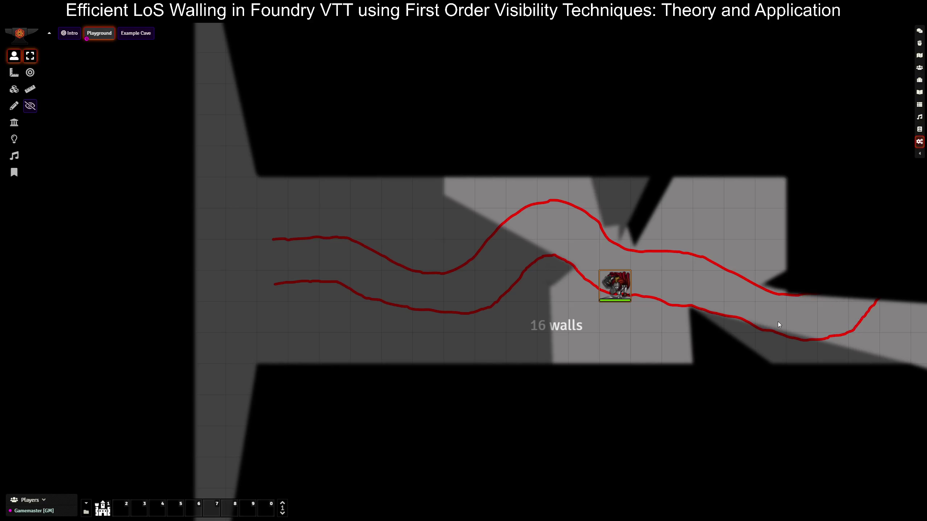
{"action": "key", "text": "Right"}
{"action": "key", "text": "Right"}
{"action": "key", "text": "Right"}
{"action": "key", "text": "Down"}
{"action": "key", "text": "Right"}
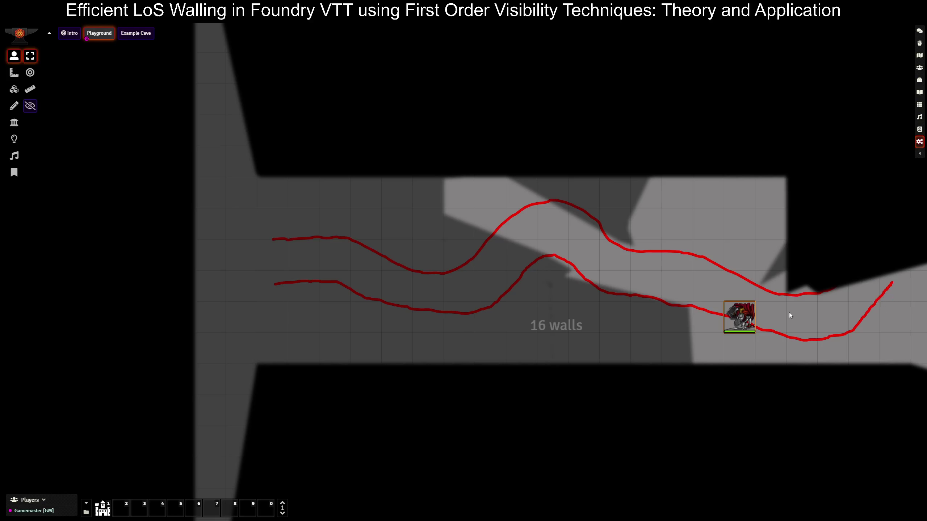
Step: Return the "16 walls" hero token over the hump to the tunnel's western entrance and clear the selection
{"action": "key", "text": "Up"}
{"action": "key", "text": "Left"}
{"action": "key", "text": "Up"}
{"action": "key", "text": "Left"}
{"action": "key", "text": "Up"}
{"action": "key", "text": "Left"}
{"action": "key", "text": "Left"}
{"action": "key", "text": "Left"}
{"action": "key", "text": "Left"}
{"action": "key", "text": "Left"}
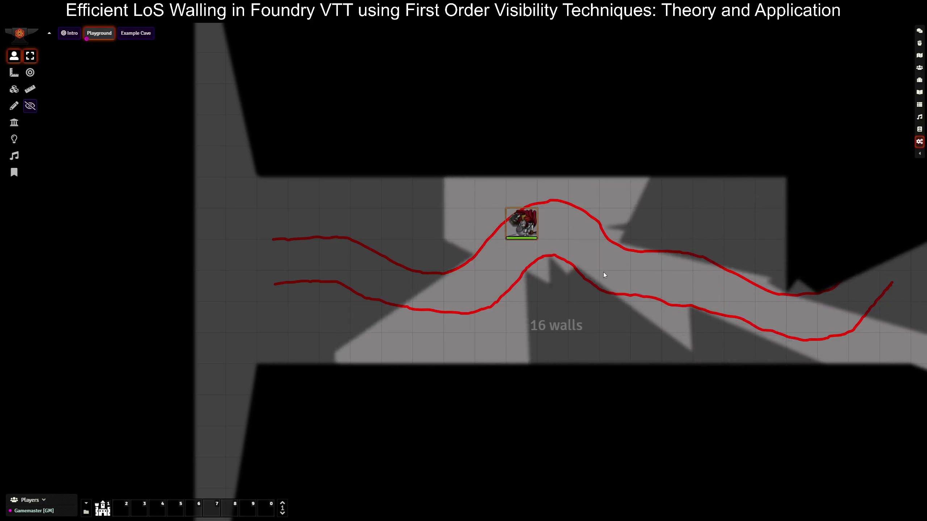
{"action": "key", "text": "Down"}
{"action": "key", "text": "Left"}
{"action": "key", "text": "Down"}
{"action": "left_click", "coordinate": [508, 324]}
{"action": "left_click_drag", "start_coordinate": [491, 287], "coordinate": [279, 258]}
{"action": "left_click", "coordinate": [424, 214]}
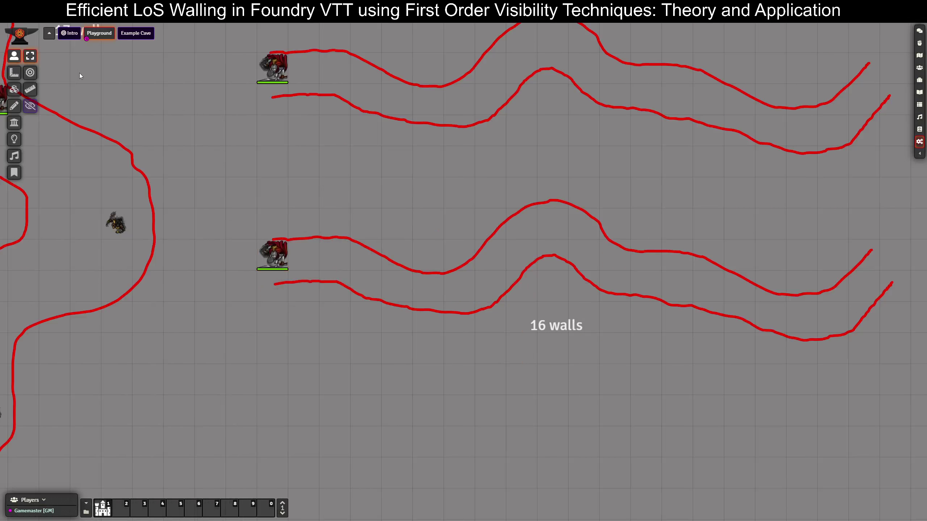
Step: Reset the scene's fog of war exploration for all players
{"action": "left_click", "coordinate": [15, 139]}
{"action": "left_click", "coordinate": [30, 106]}
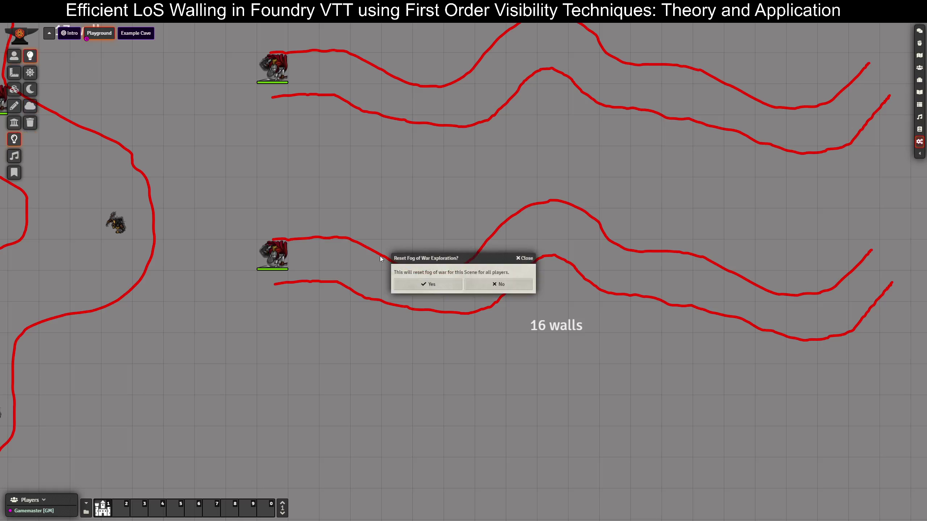
{"action": "left_click", "coordinate": [427, 284]}
Step: Select both tunnels' hero tokens together and move them east to the start of the first downward slope
{"action": "scroll", "coordinate": [291, 136], "scroll_direction": "down", "scroll_amount": 5}
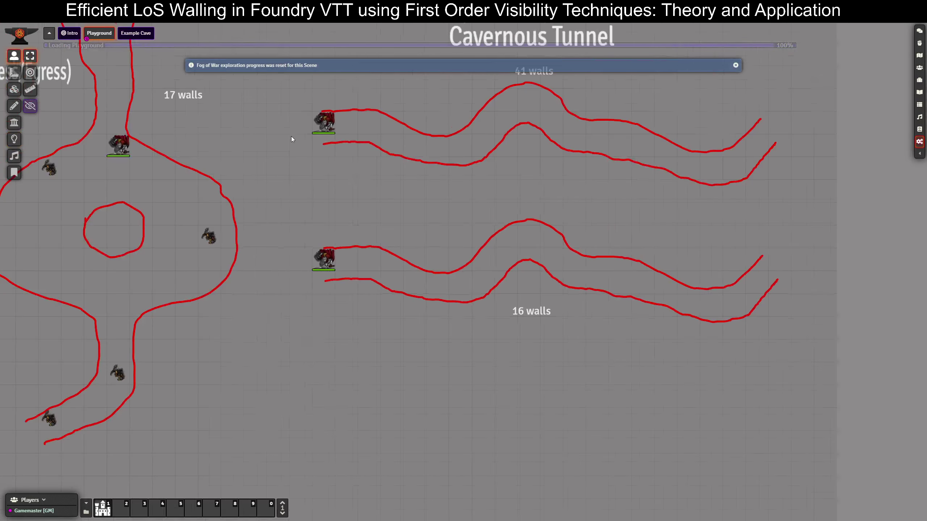
{"action": "left_click_drag", "start_coordinate": [317, 142], "coordinate": [389, 332]}
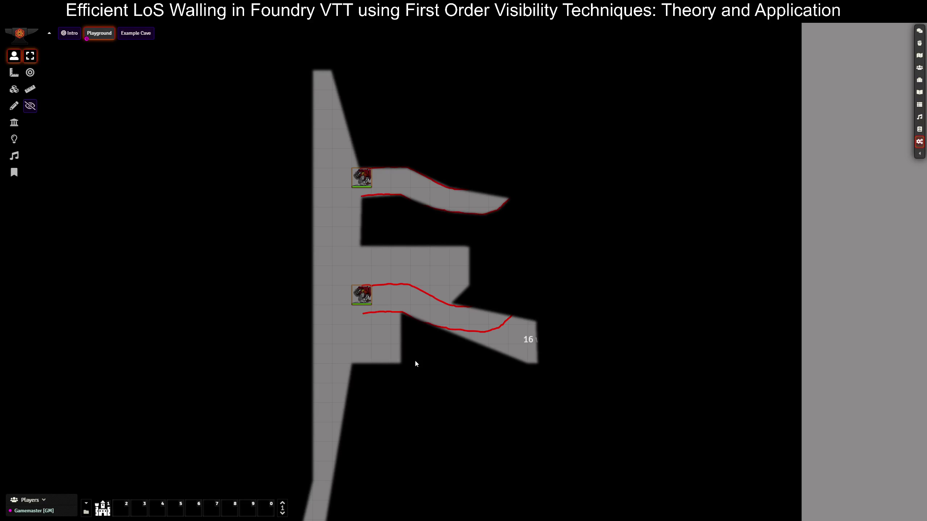
{"action": "scroll", "coordinate": [470, 418], "scroll_direction": "up", "scroll_amount": 1}
{"action": "scroll", "coordinate": [532, 400], "scroll_direction": "down", "scroll_amount": 1}
{"action": "left_click_drag", "start_coordinate": [532, 400], "coordinate": [471, 405]}
{"action": "key", "text": "Right"}
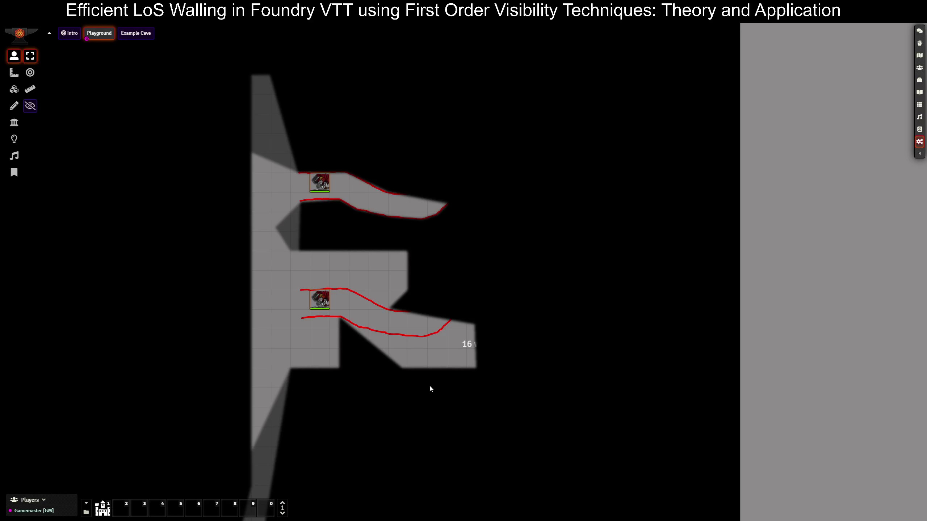
{"action": "key", "text": "Right"}
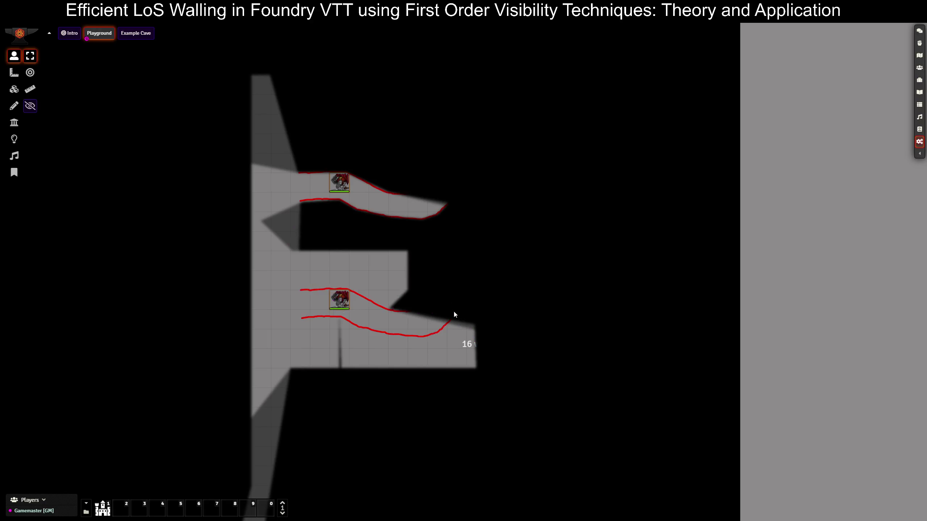
{"action": "key", "text": "Right"}
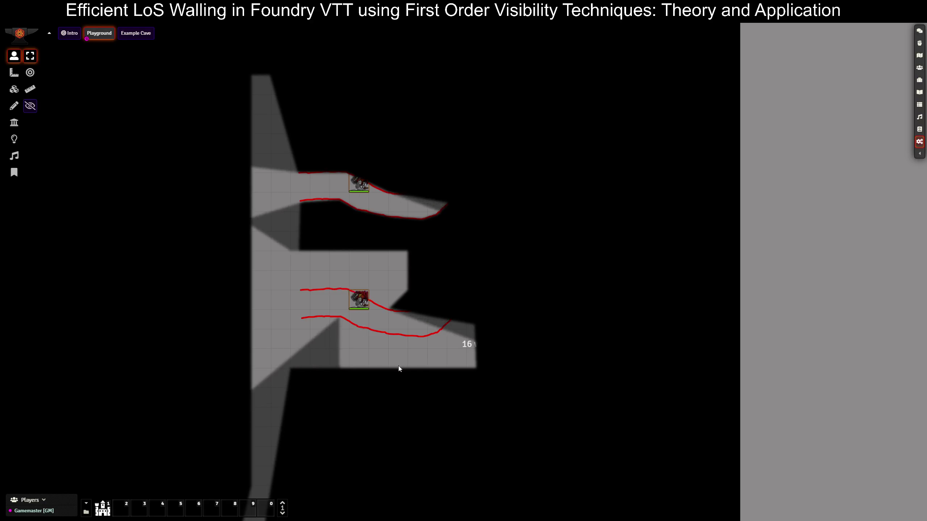
Step: Move both hero tokens together into the first dip, stepping back and forth to compare the view toward the hump
{"action": "key", "text": "Down"}
{"action": "key", "text": "Right"}
{"action": "key", "text": "Right"}
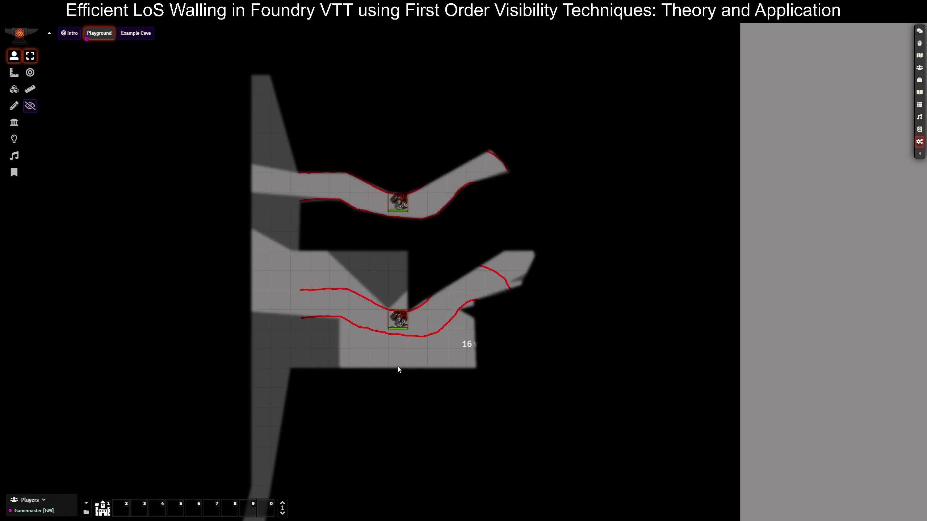
{"action": "key", "text": "Left"}
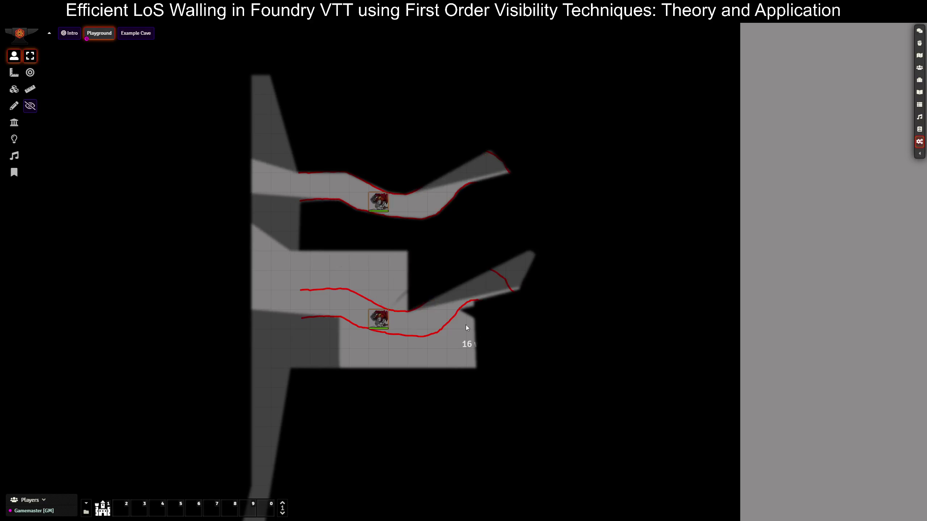
{"action": "left_click", "coordinate": [457, 197]}
{"action": "key", "text": "Right"}
{"action": "key", "text": "Right"}
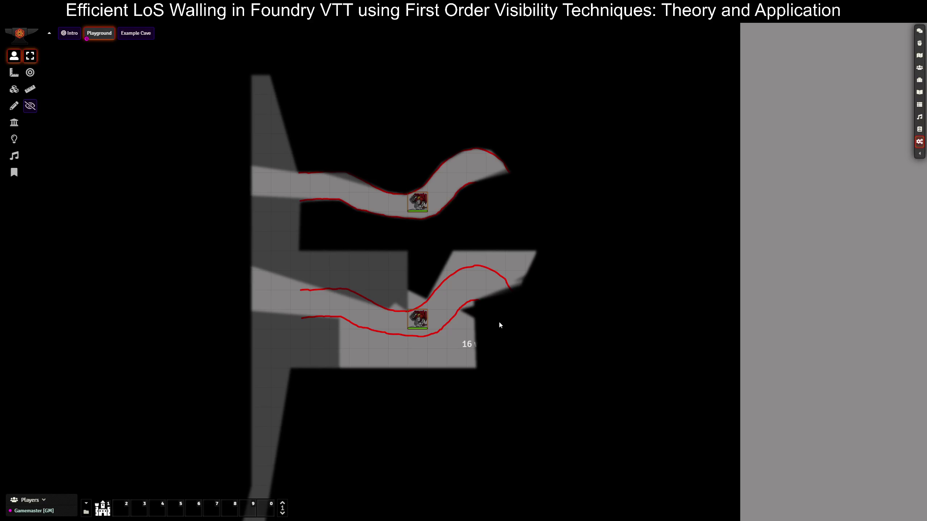
Step: Move both hero tokens together up the western side of the hump to just before its crest
{"action": "key", "text": "Up"}
{"action": "key", "text": "Right"}
{"action": "key", "text": "Right"}
{"action": "key", "text": "Up"}
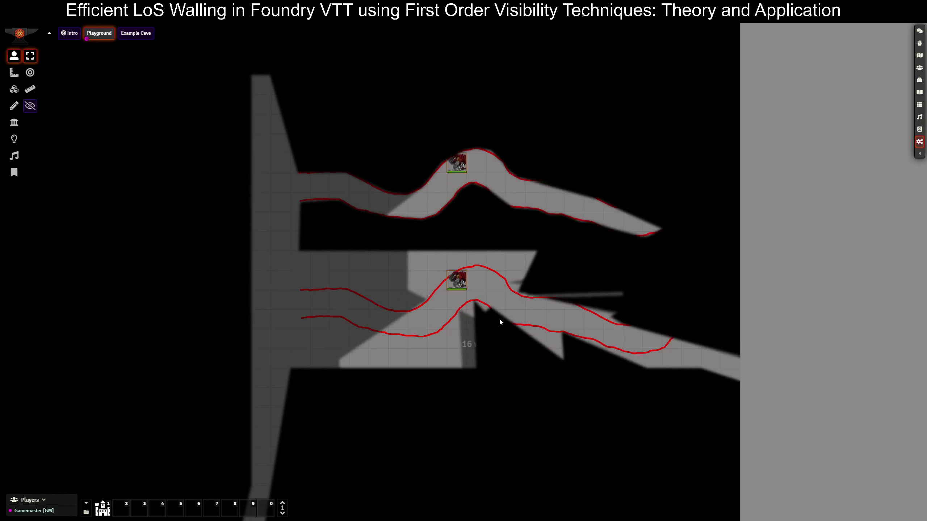
Step: Step both hero tokens back and forth just below the hump's crest to compare vision down the eastern stretch
{"action": "key", "text": "Down"}
{"action": "key", "text": "Left"}
{"action": "key", "text": "Up"}
{"action": "key", "text": "Right"}
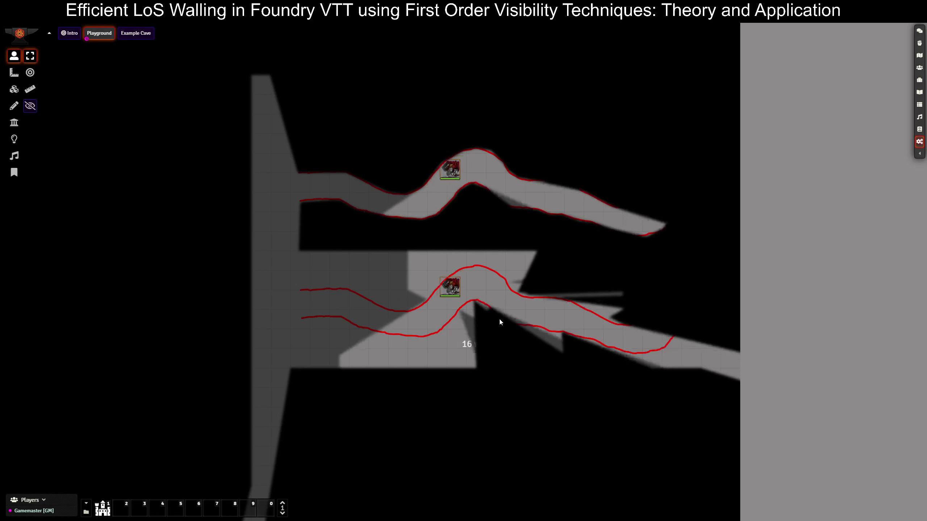
{"action": "key", "text": "Down"}
{"action": "key", "text": "Left"}
{"action": "key", "text": "Up"}
{"action": "key", "text": "Right"}
{"action": "key", "text": "Down"}
{"action": "key", "text": "Left"}
{"action": "key", "text": "Up"}
{"action": "key", "text": "Right"}
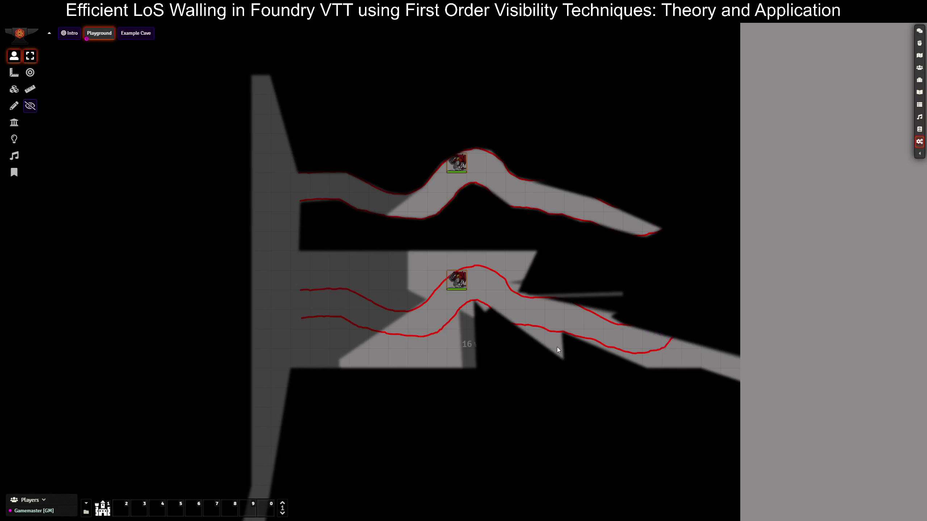
Step: Move both hero tokens together over the crest and down onto the level stretch east of the hump
{"action": "key", "text": "Right"}
{"action": "key", "text": "Right"}
{"action": "key", "text": "Down"}
{"action": "key", "text": "Right"}
{"action": "key", "text": "Down"}
{"action": "key", "text": "Right"}
{"action": "key", "text": "Right"}
{"action": "key", "text": "Right"}
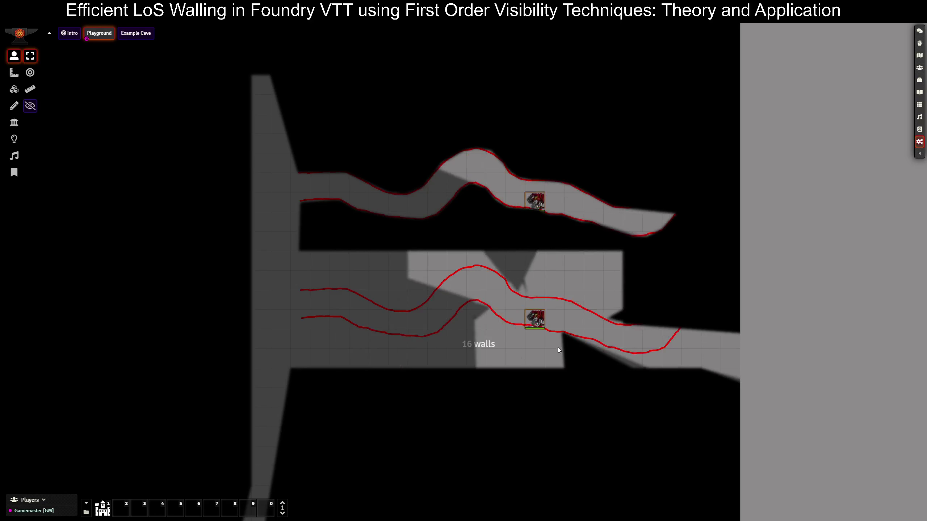
Step: Move both hero tokens together down the eastern slope into the last dip before the tunnel exits
{"action": "key", "text": "Right"}
{"action": "key", "text": "Down"}
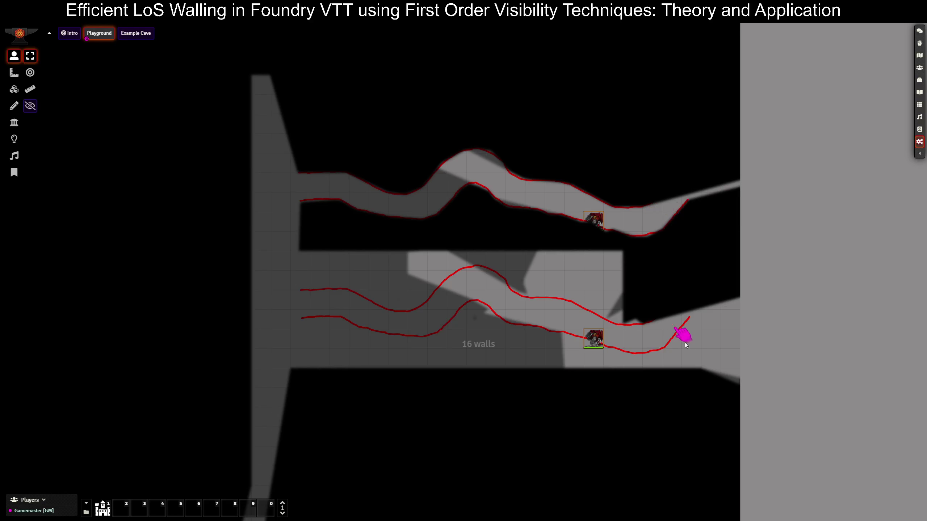
{"action": "key", "text": "Right"}
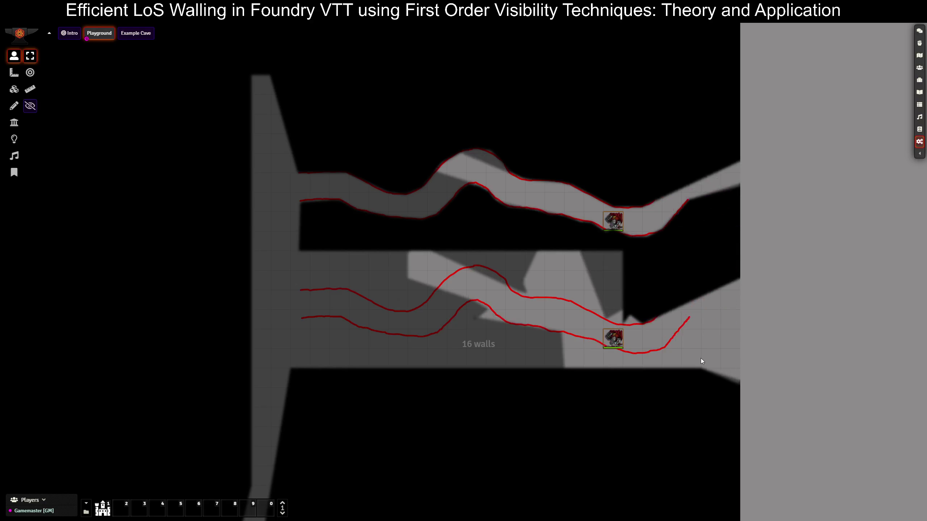
{"action": "key", "text": "Right"}
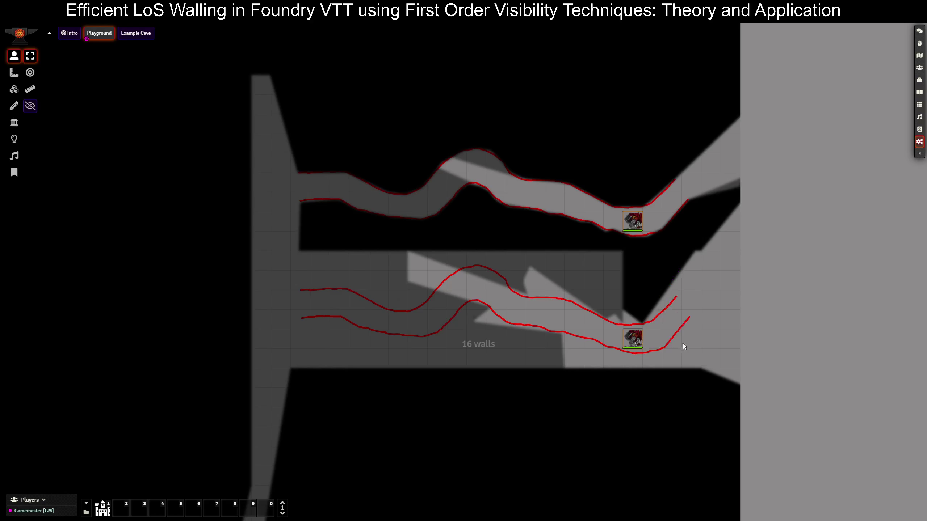
Step: Deselect both hero tokens and display the scene's walls to compare the two tunnel layouts
{"action": "left_click", "coordinate": [289, 245]}
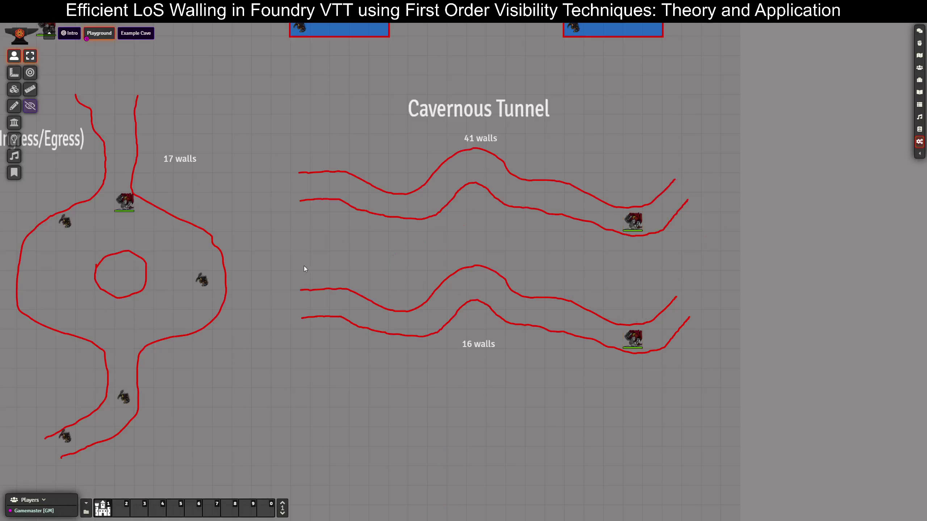
{"action": "left_click", "coordinate": [14, 123]}
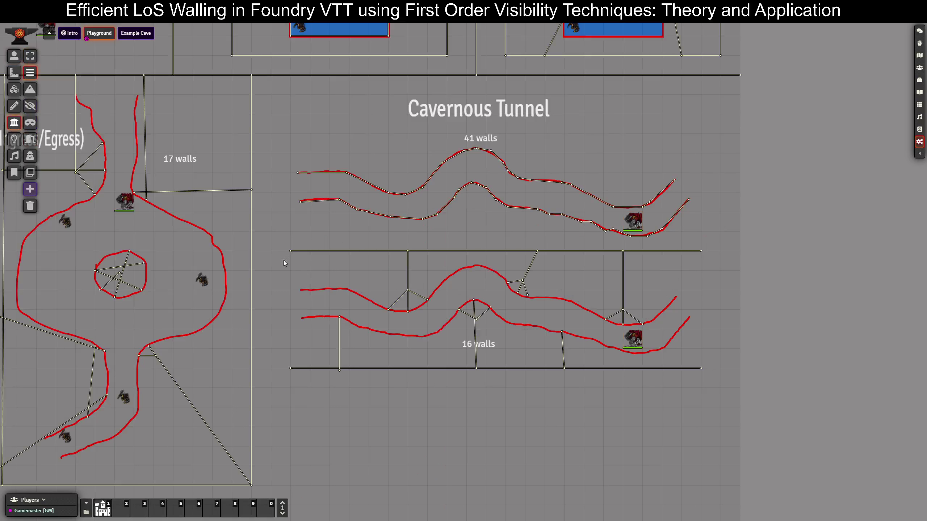
Step: Draw eight extra walls in the 16-wall tunnel, fanning from the hump's inner junction to points along its crest outline
{"action": "scroll", "coordinate": [401, 333], "scroll_direction": "up", "scroll_amount": 3}
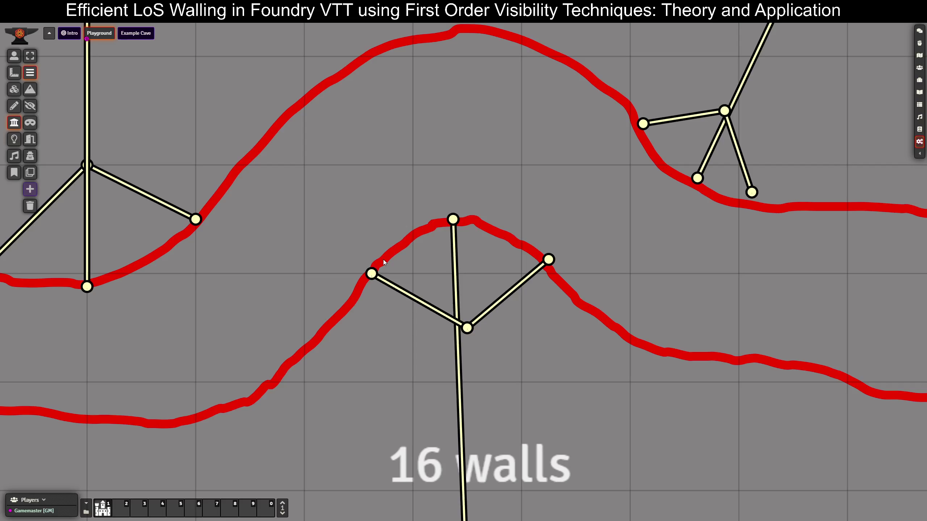
{"action": "left_click_drag", "start_coordinate": [383, 259], "coordinate": [467, 328]}
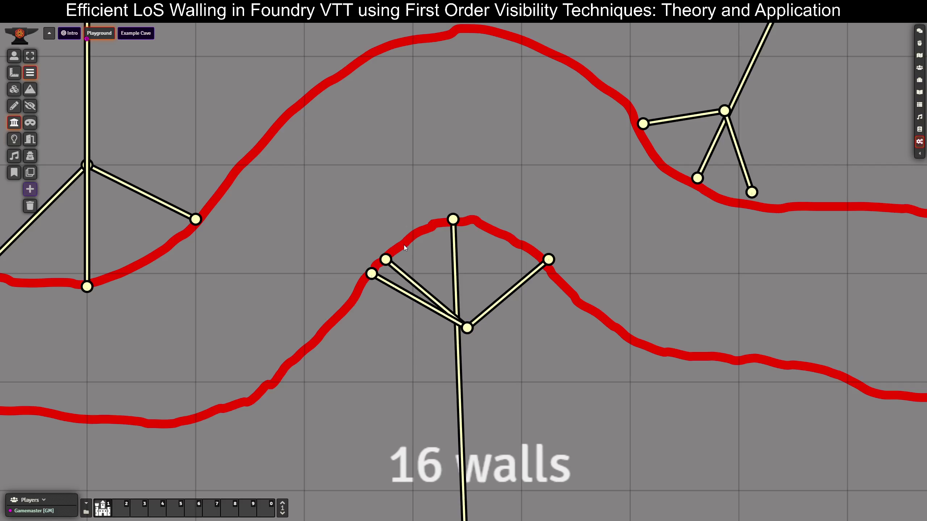
{"action": "left_click_drag", "start_coordinate": [399, 247], "coordinate": [452, 306]}
{"action": "left_click_drag", "start_coordinate": [425, 232], "coordinate": [467, 328]}
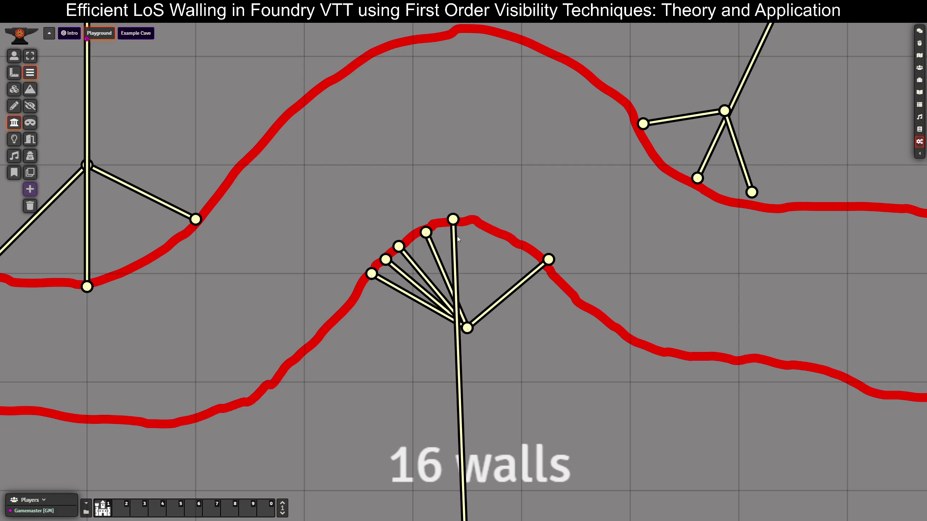
{"action": "left_click_drag", "start_coordinate": [467, 219], "coordinate": [466, 328]}
{"action": "left_click_drag", "start_coordinate": [494, 232], "coordinate": [467, 327]}
{"action": "left_click_drag", "start_coordinate": [507, 246], "coordinate": [467, 328]}
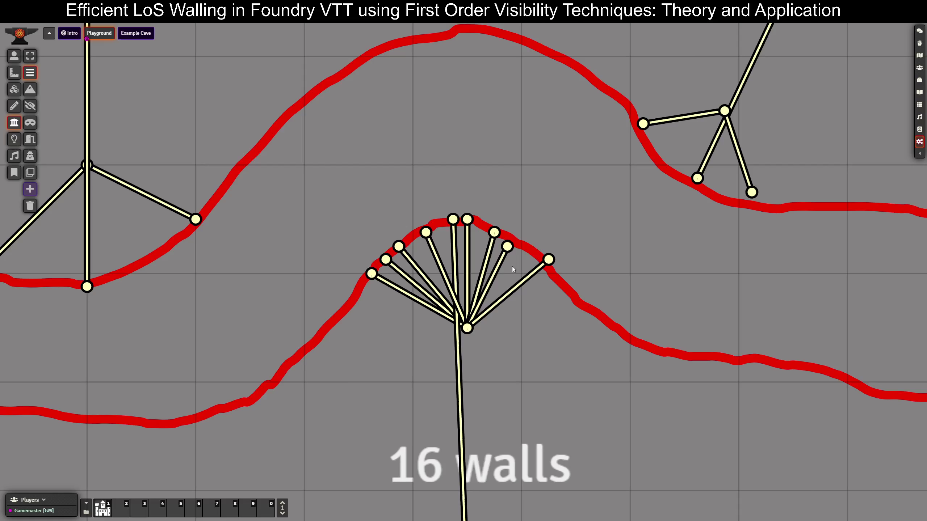
{"action": "left_click_drag", "start_coordinate": [534, 259], "coordinate": [467, 328]}
{"action": "mouse_move", "coordinate": [521, 247]}
{"action": "left_mouse_down"}
{"action": "mouse_move", "coordinate": [485, 327]}
{"action": "mouse_move", "coordinate": [467, 327]}
{"action": "left_mouse_up"}
Step: Move the hero token in the 16-wall tunnel from the eastern dip to the hump's western flank
{"action": "scroll", "coordinate": [488, 329], "scroll_direction": "down", "scroll_amount": 8}
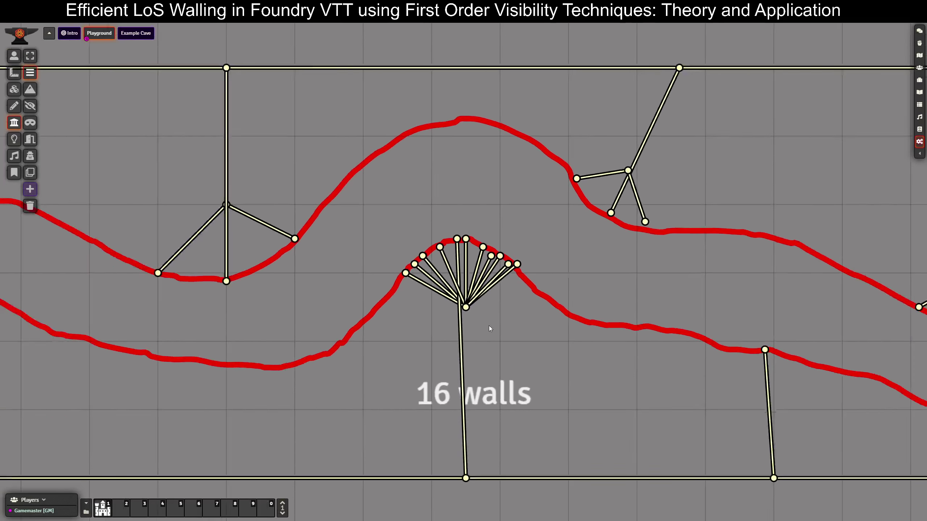
{"action": "scroll", "coordinate": [490, 328], "scroll_direction": "down", "scroll_amount": 3}
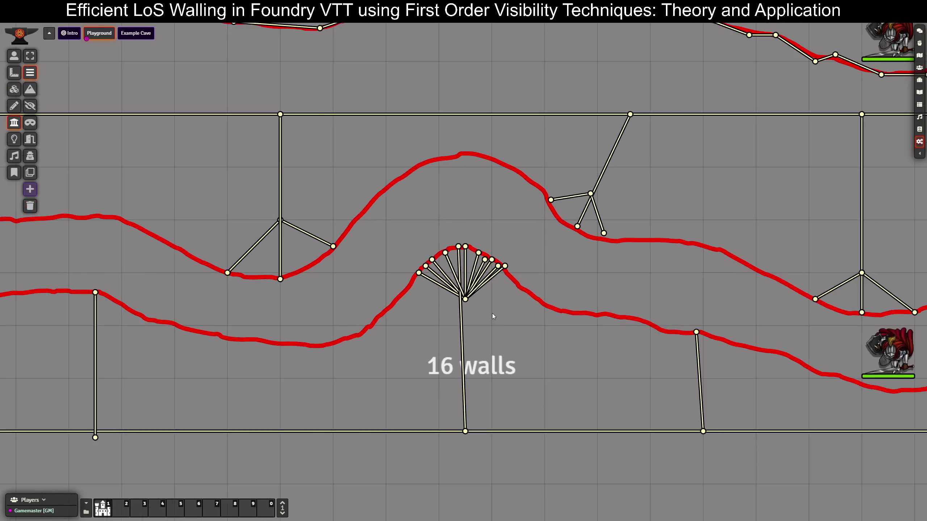
{"action": "scroll", "coordinate": [492, 314], "scroll_direction": "down", "scroll_amount": 4}
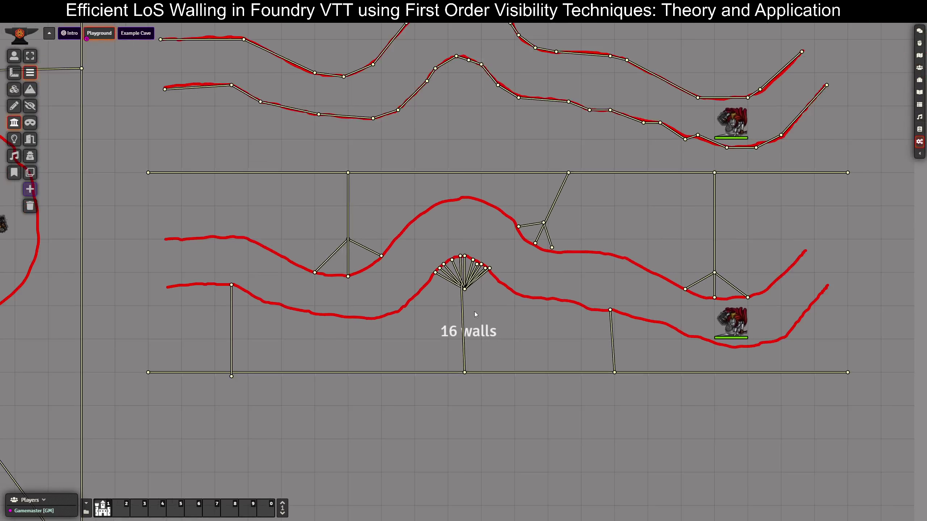
{"action": "left_click_drag", "start_coordinate": [467, 230], "coordinate": [456, 296]}
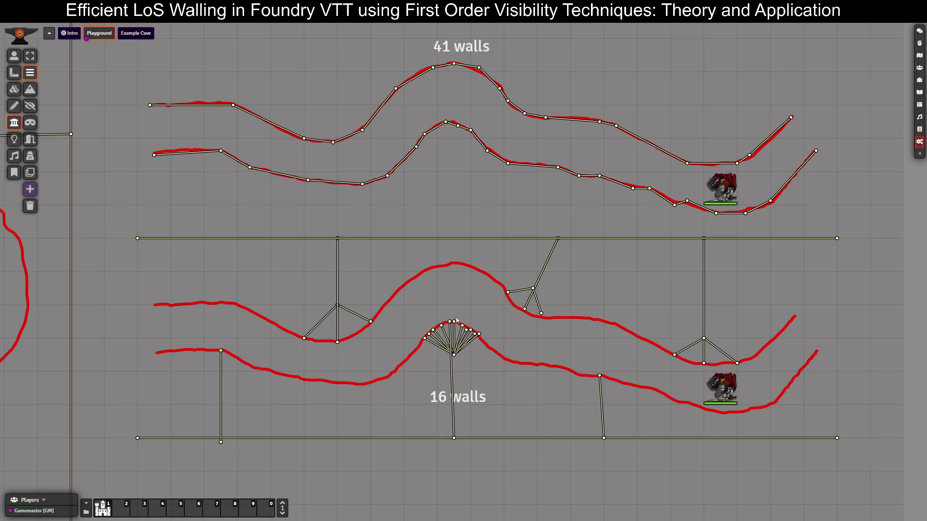
{"action": "left_click", "coordinate": [14, 55]}
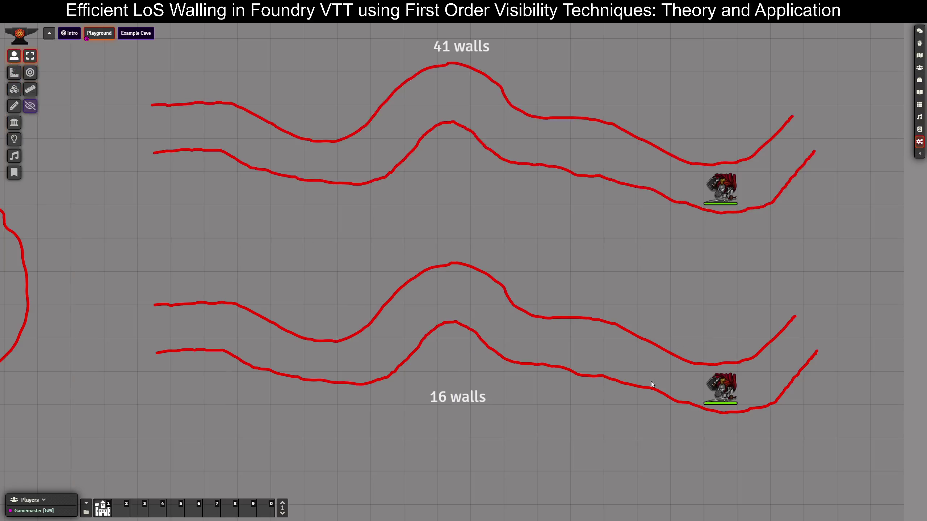
{"action": "left_click_drag", "start_coordinate": [720, 387], "coordinate": [388, 341]}
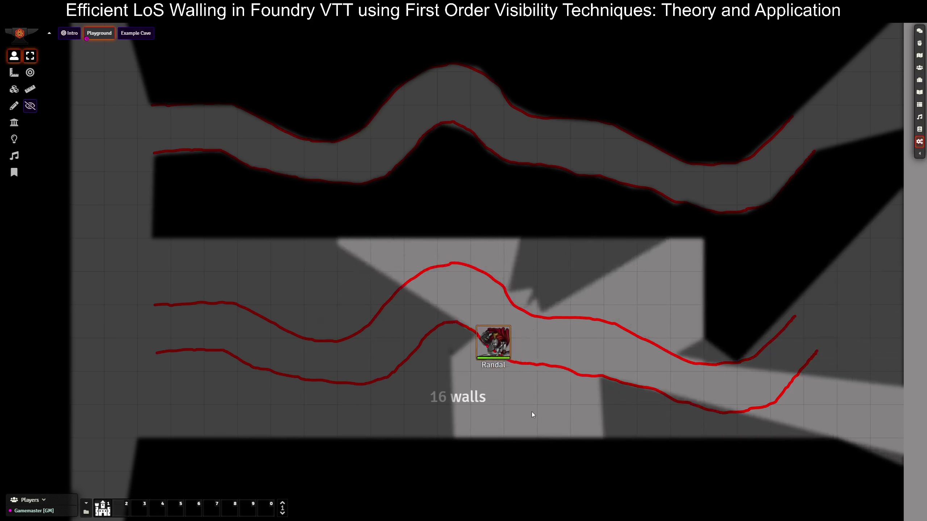
{"action": "key", "text": "Up"}
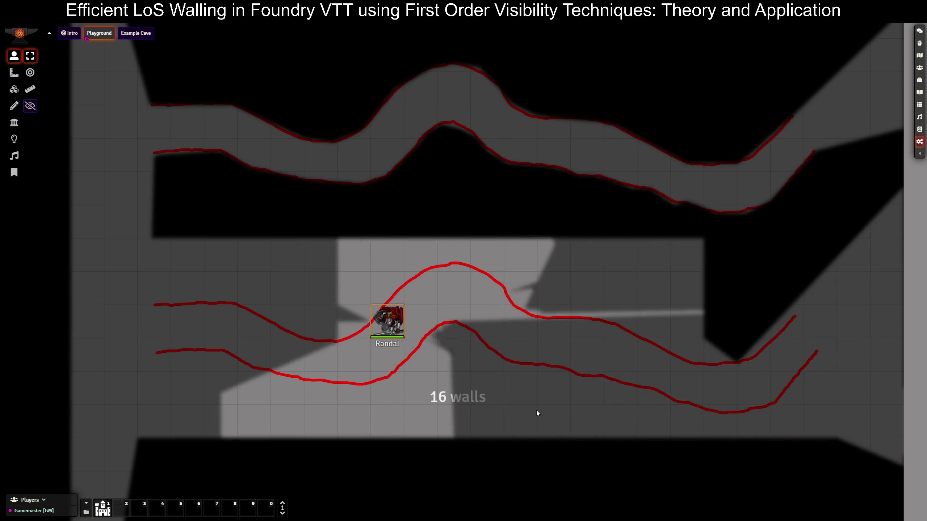
Step: Step the hero token east over the hump's crest and back west to check its vision against the added fan of walls
{"action": "key", "text": "Up"}
{"action": "key", "text": "Right"}
{"action": "key", "text": "Right"}
{"action": "key", "text": "Right"}
{"action": "key", "text": "Down"}
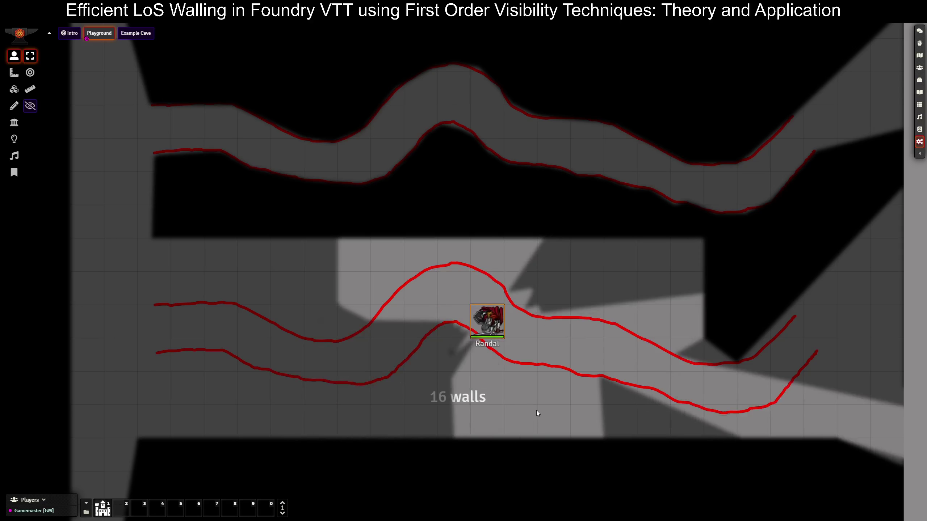
{"action": "key", "text": "Up"}
{"action": "key", "text": "Left"}
{"action": "key", "text": "Left"}
{"action": "key", "text": "Down"}
{"action": "key", "text": "Down"}
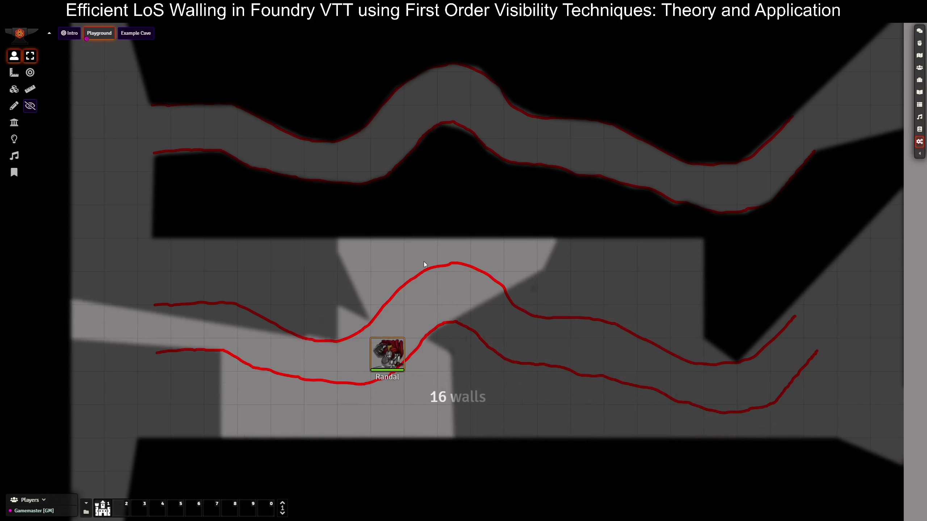
Step: Step the hero token up the hump's western flank, deselect it and display the scene's walls
{"action": "key", "text": "Up"}
{"action": "key", "text": "Right"}
{"action": "left_click", "coordinate": [401, 286]}
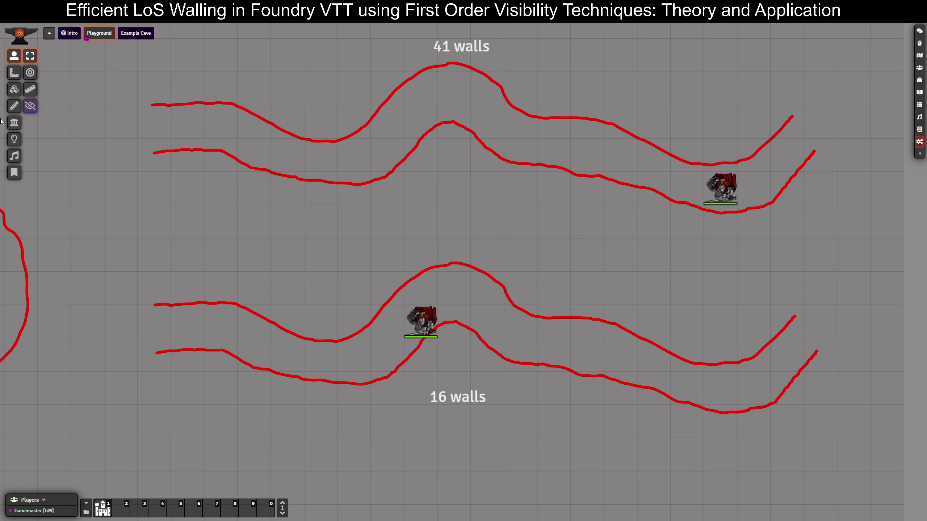
{"action": "left_click", "coordinate": [15, 123]}
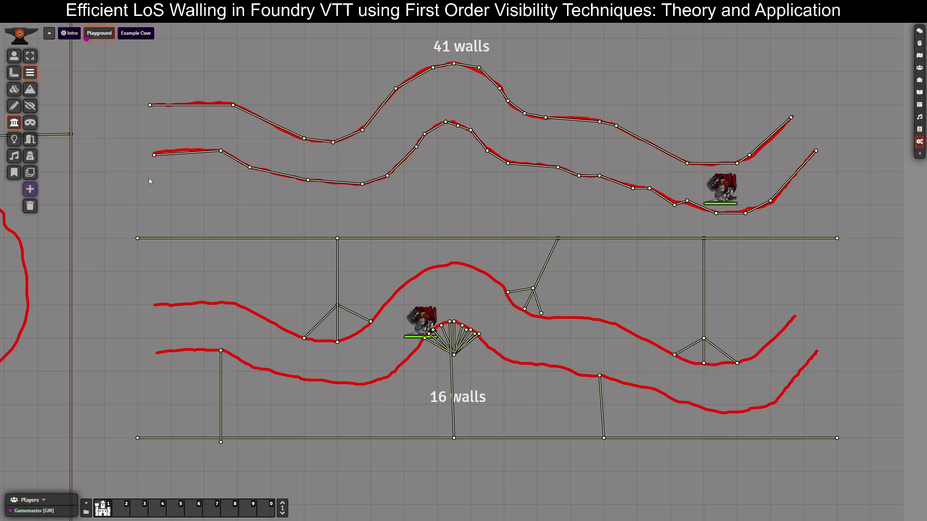
Step: Move the reduced-wall tunnel's hero token over the hump's crest and down onto the stretch east of it
{"action": "left_click", "coordinate": [14, 56]}
{"action": "left_click", "coordinate": [435, 321]}
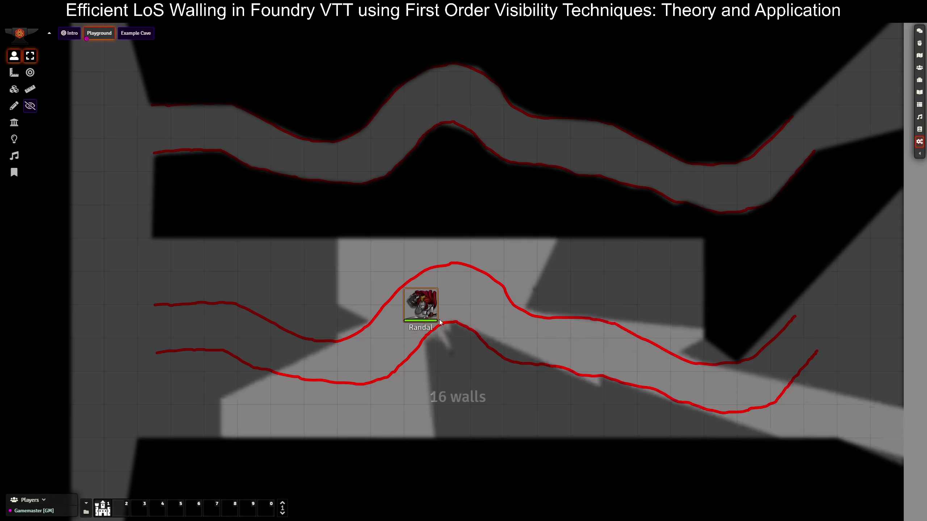
{"action": "key", "text": "Up"}
{"action": "key", "text": "Right"}
{"action": "key", "text": "Right"}
{"action": "key", "text": "Down"}
{"action": "key", "text": "Down"}
{"action": "key", "text": "Right"}
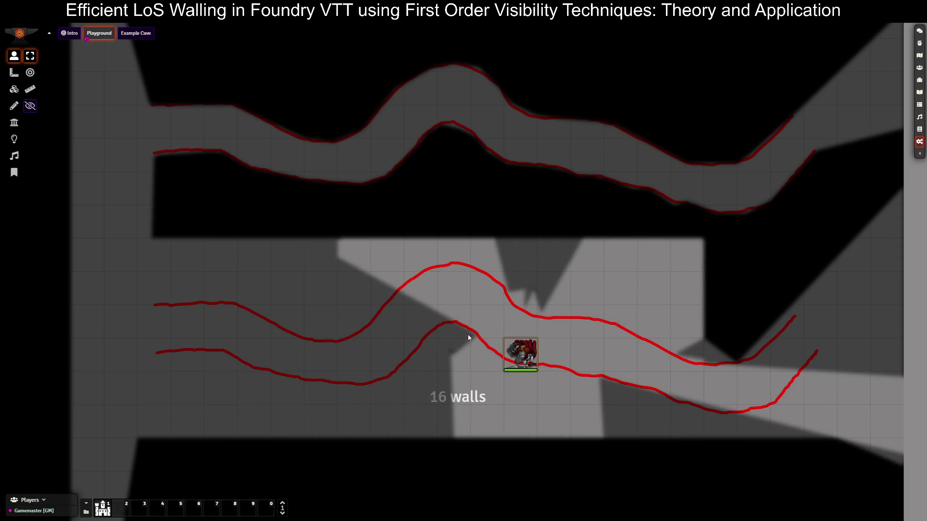
{"action": "key", "text": "Right"}
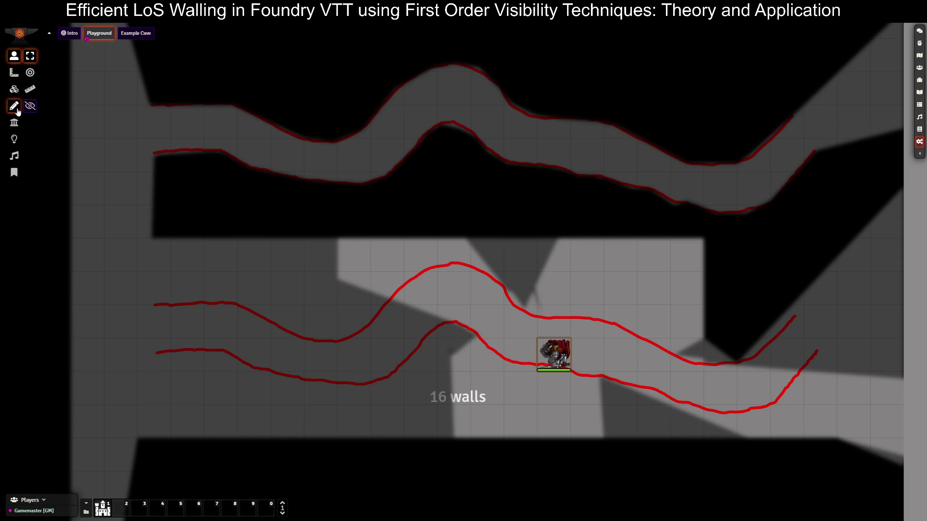
Step: Deselect the hero token and switch to the Example Cave scene
{"action": "left_click", "coordinate": [14, 106]}
{"action": "left_click", "coordinate": [14, 56]}
{"action": "scroll", "coordinate": [354, 257], "scroll_direction": "down", "scroll_amount": 3}
{"action": "scroll", "coordinate": [354, 257], "scroll_direction": "down", "scroll_amount": 3}
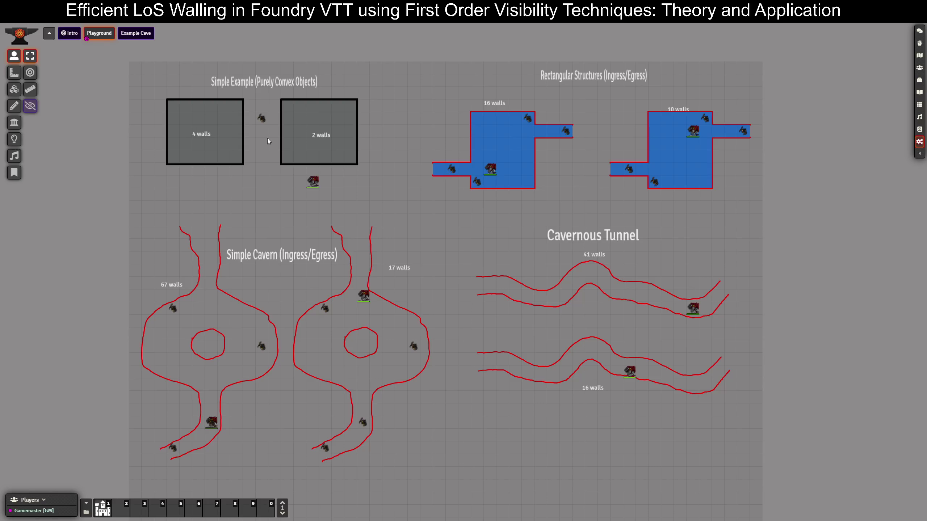
{"action": "left_click", "coordinate": [138, 37]}
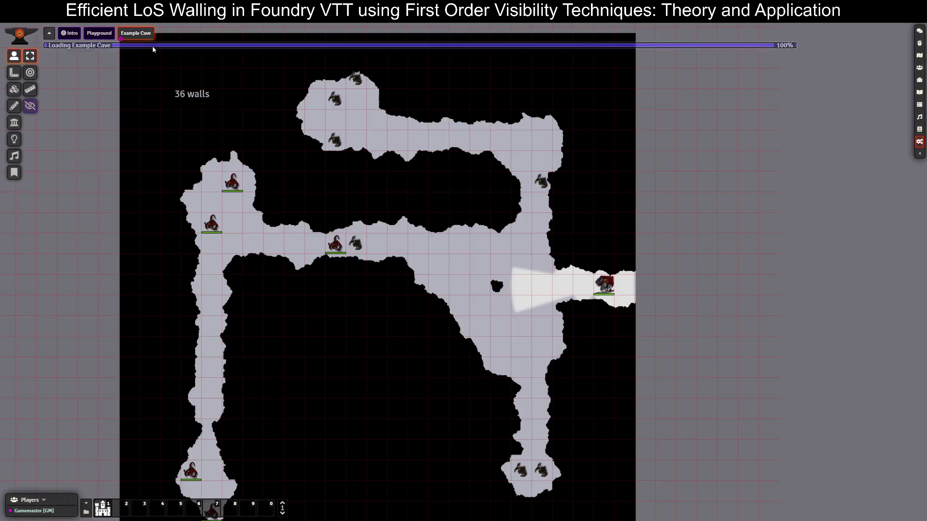
Step: Select the hero token in the cave's eastern entrance and move it three squares west into the main chamber
{"action": "scroll", "coordinate": [411, 275], "scroll_direction": "down", "scroll_amount": 2}
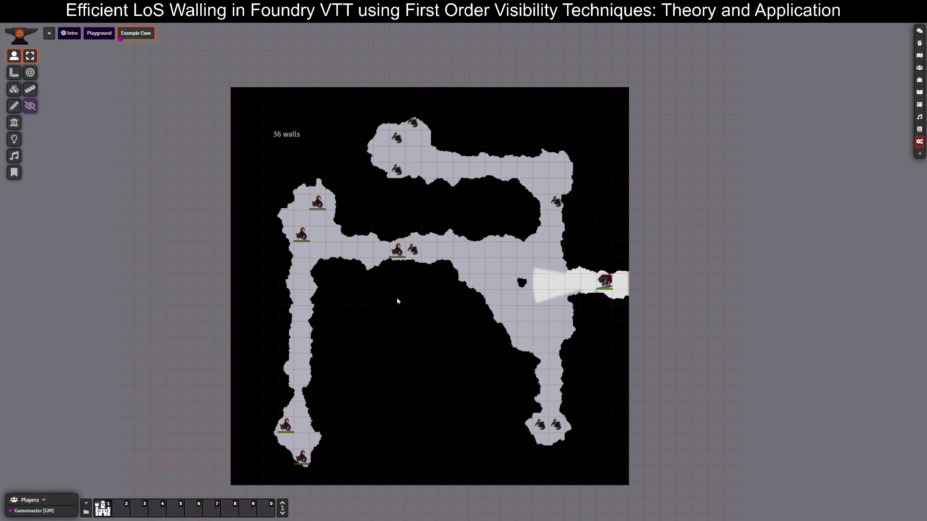
{"action": "scroll", "coordinate": [374, 340], "scroll_direction": "up", "scroll_amount": 3}
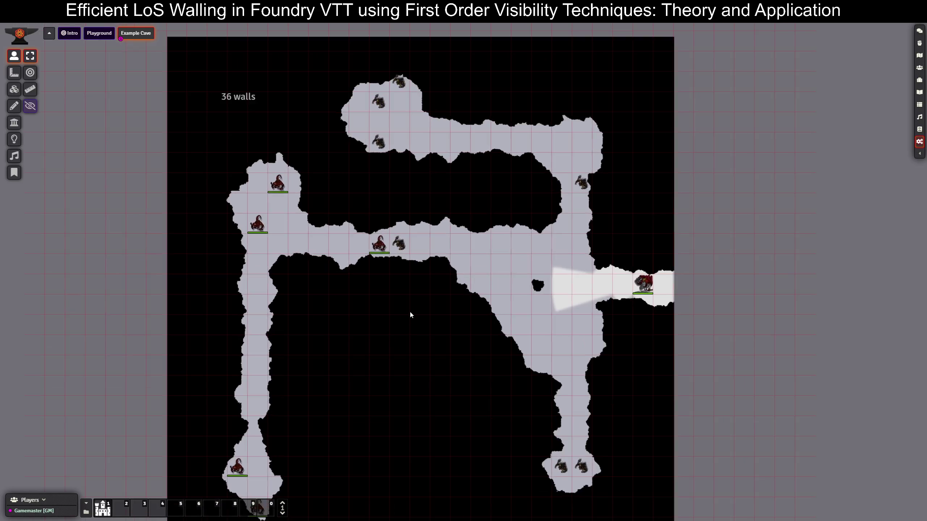
{"action": "left_click_drag", "start_coordinate": [402, 317], "coordinate": [464, 320]}
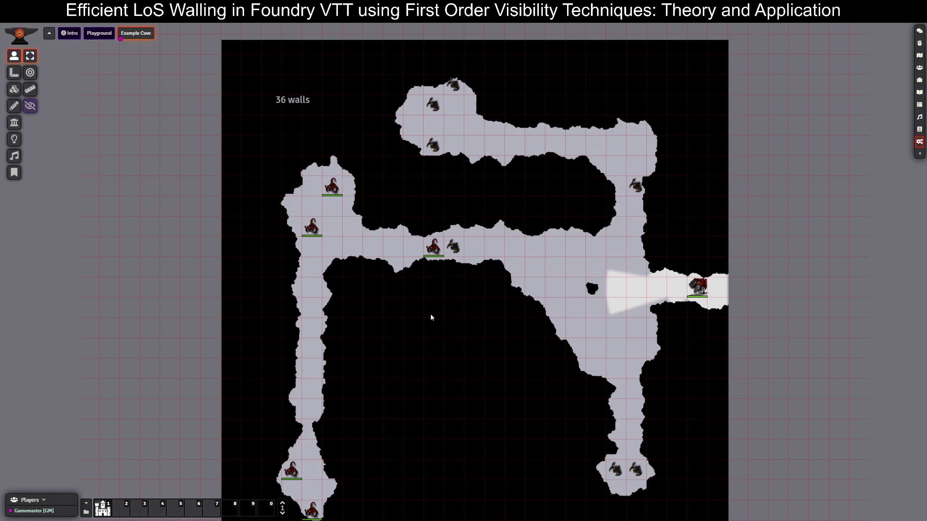
{"action": "scroll", "coordinate": [616, 355], "scroll_direction": "up", "scroll_amount": 10}
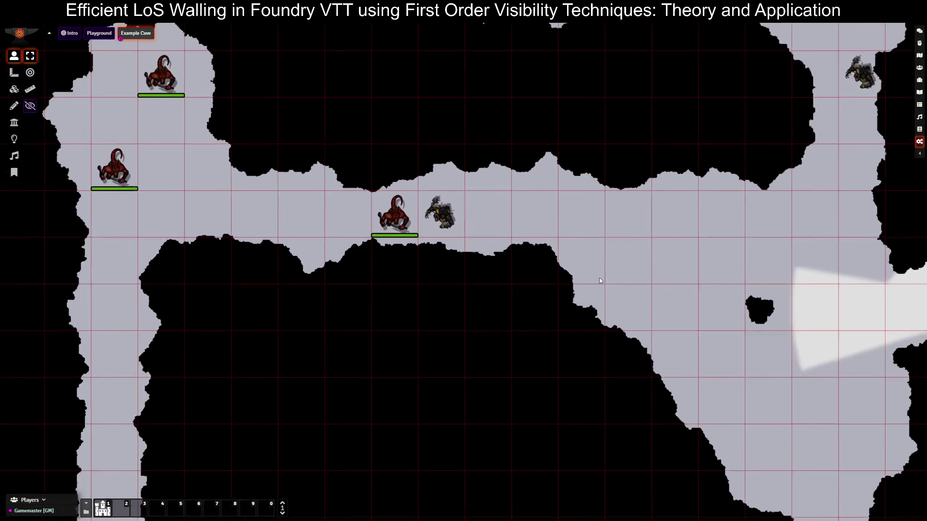
{"action": "scroll", "coordinate": [614, 339], "scroll_direction": "down", "scroll_amount": 12}
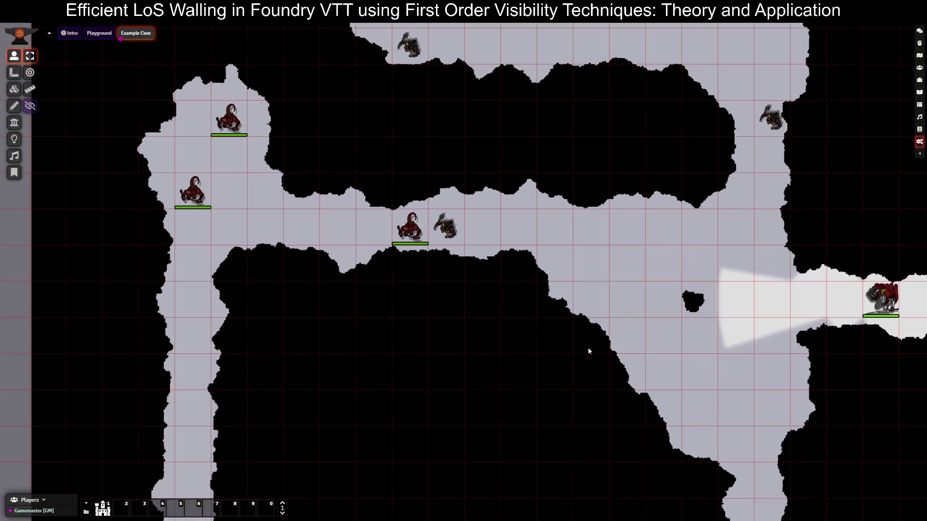
{"action": "scroll", "coordinate": [571, 304], "scroll_direction": "down", "scroll_amount": 4}
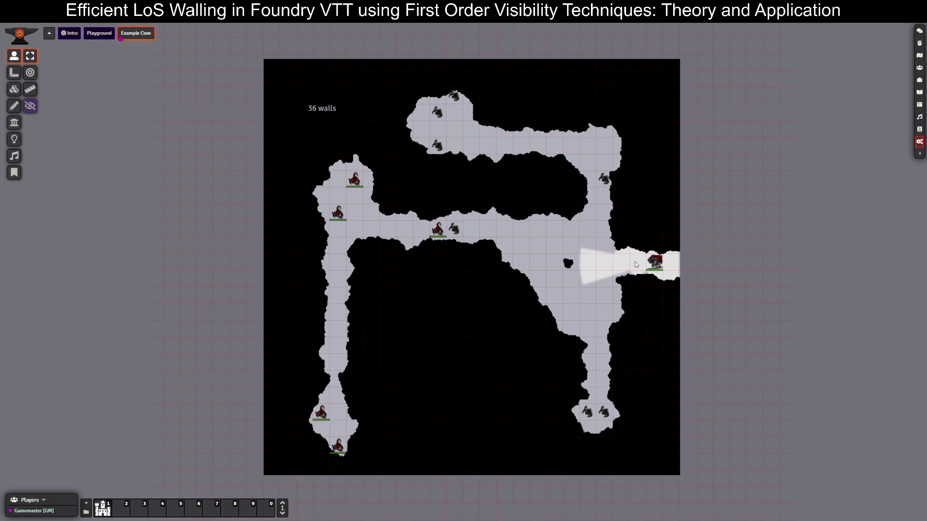
{"action": "left_click", "coordinate": [654, 263]}
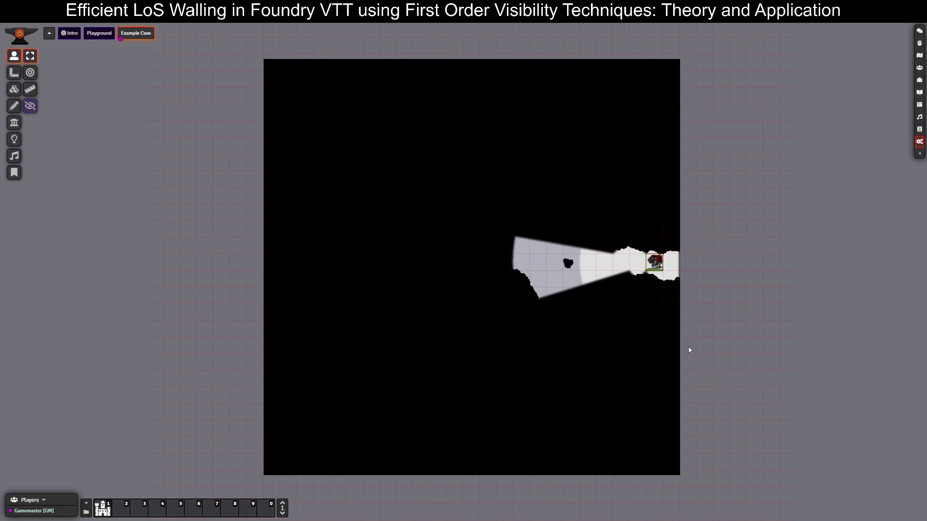
{"action": "key", "text": "Left"}
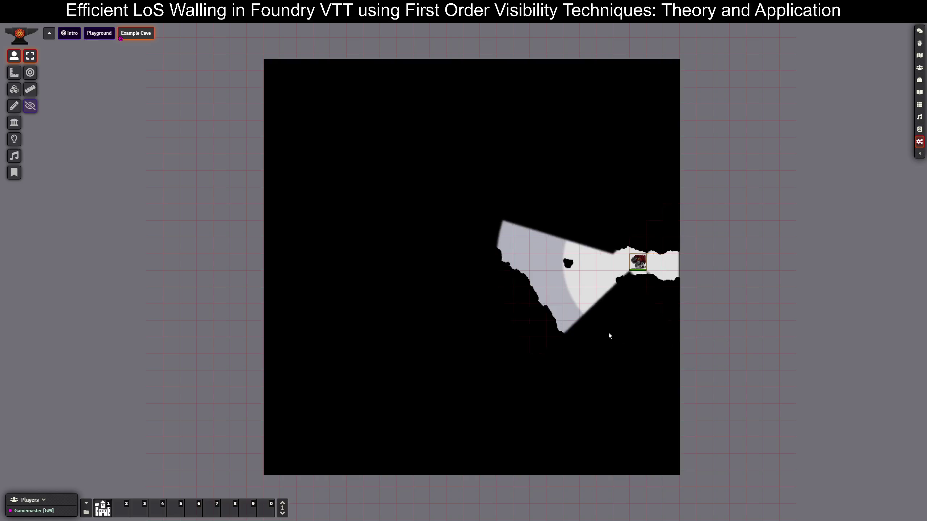
{"action": "key", "text": "Left"}
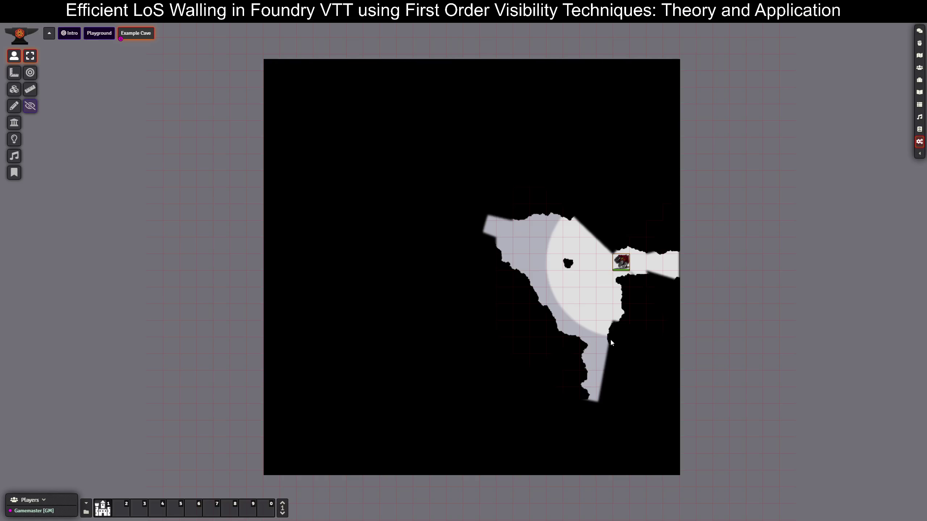
{"action": "key", "text": "Left"}
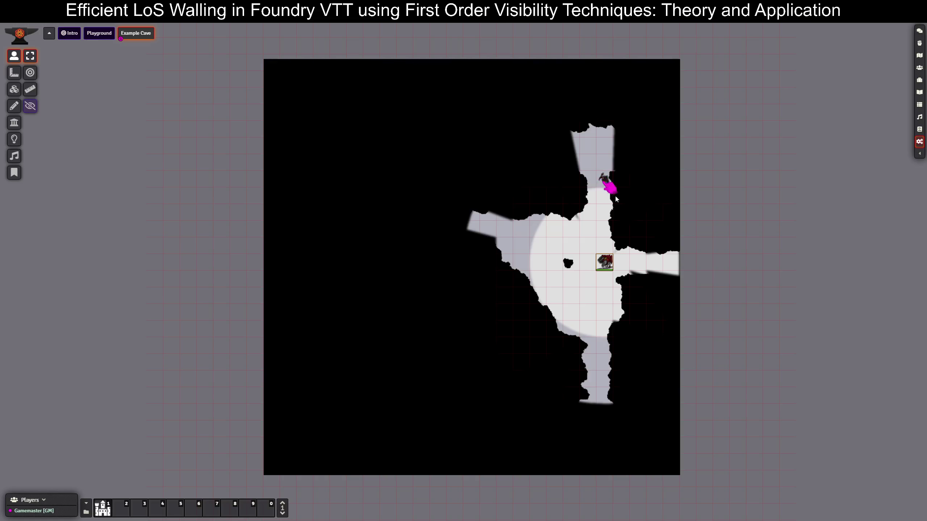
Step: Move the hero token two squares south in the main chamber to look down the southern passage
{"action": "scroll", "coordinate": [606, 293], "scroll_direction": "up", "scroll_amount": 1}
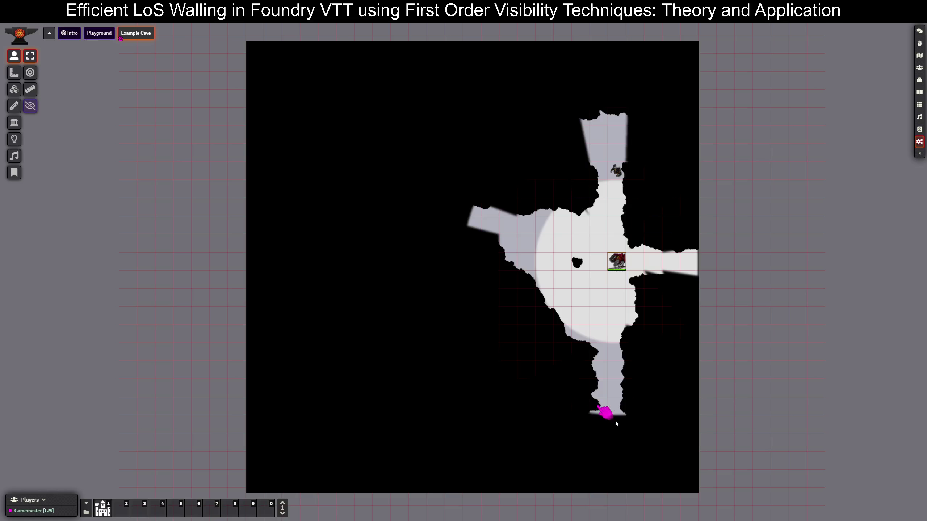
{"action": "key", "text": "Down"}
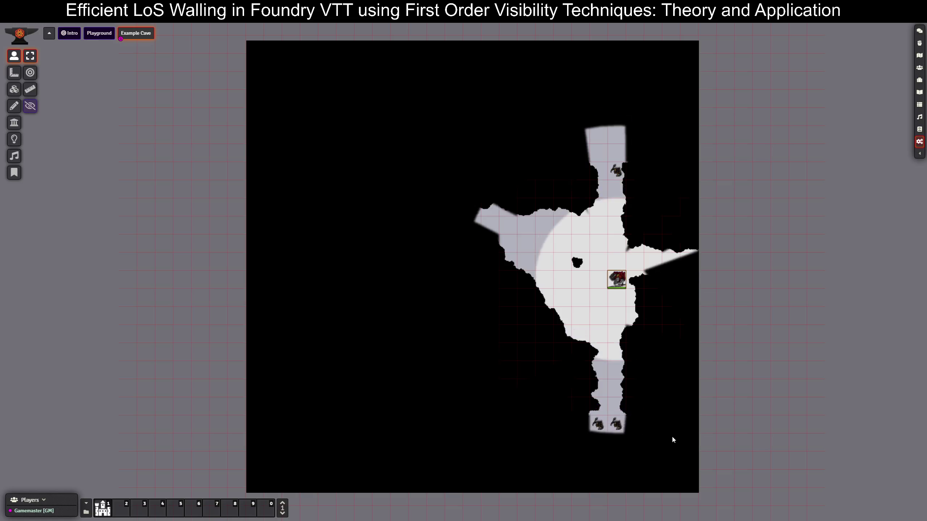
{"action": "key", "text": "Down"}
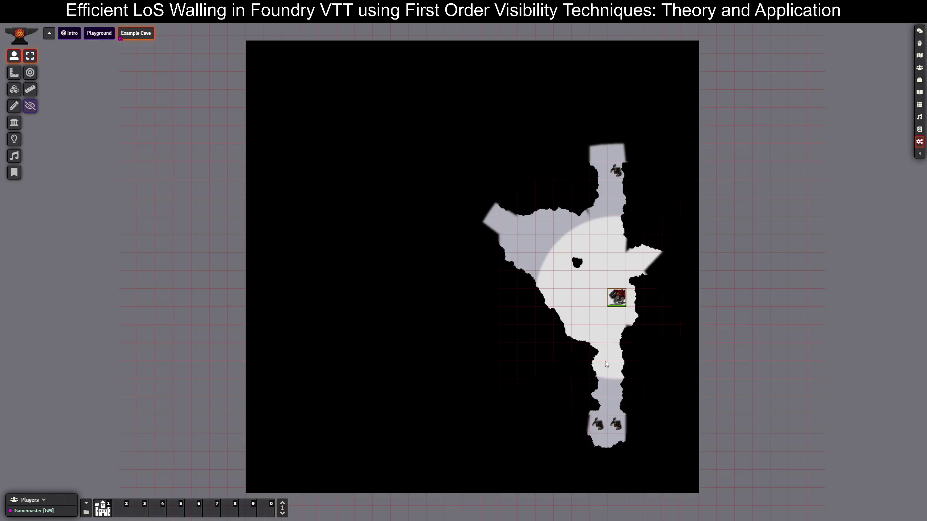
Step: Move the hero token around the small rock pillar to its west side and ping the chamber's western wall
{"action": "key", "text": "Left"}
{"action": "key", "text": "Left"}
{"action": "key", "text": "Left"}
{"action": "key", "text": "Up"}
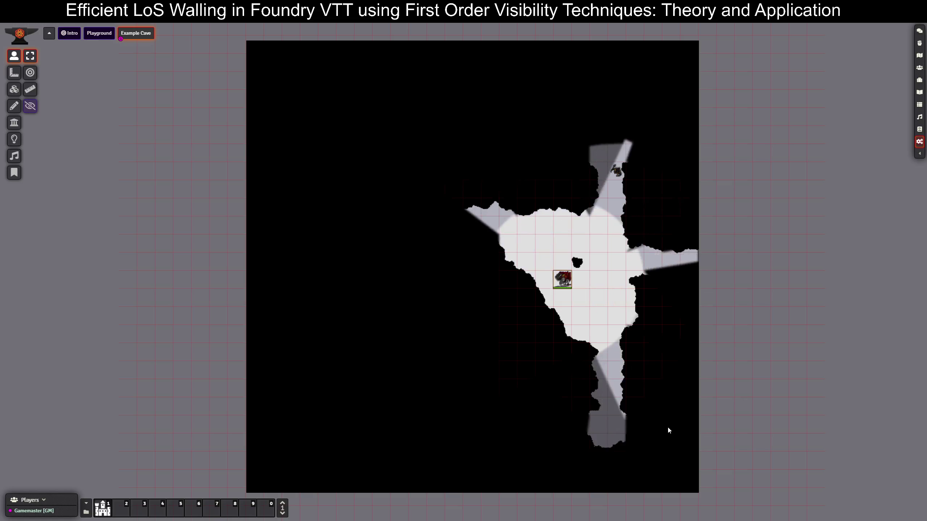
{"action": "key", "text": "Left"}
{"action": "key", "text": "Up"}
{"action": "left_click", "coordinate": [505, 241]}
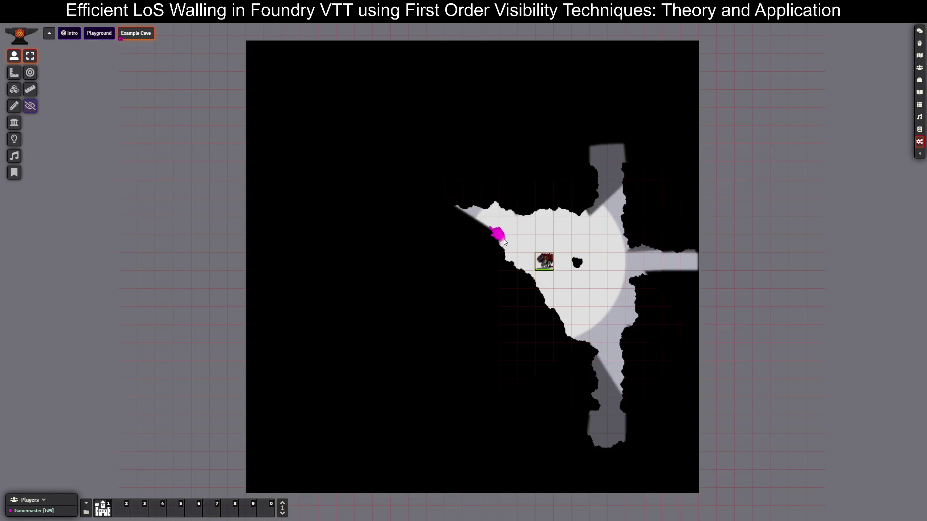
Step: Move the hero token two squares north and one west to look down the western passage, and ping the passage's far end
{"action": "key", "text": "Up"}
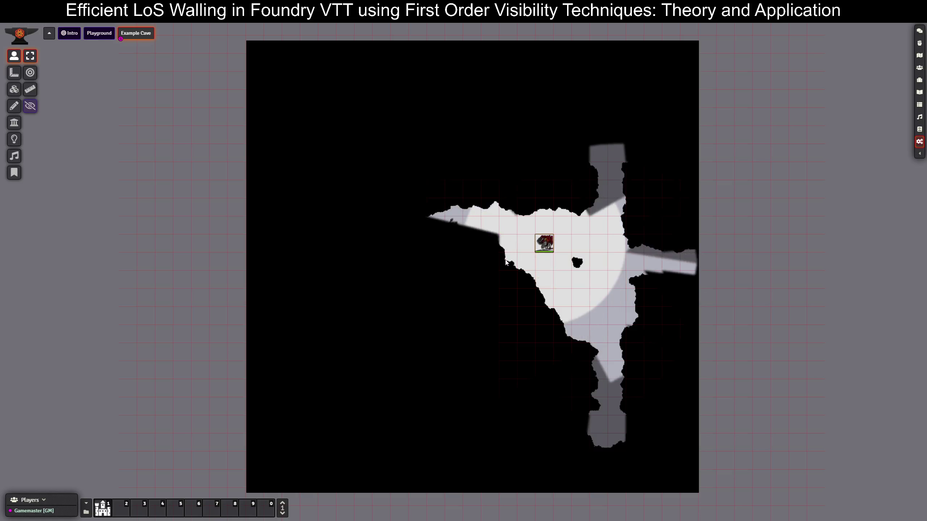
{"action": "key", "text": "Up"}
{"action": "key", "text": "Left"}
{"action": "left_click", "coordinate": [417, 214]}
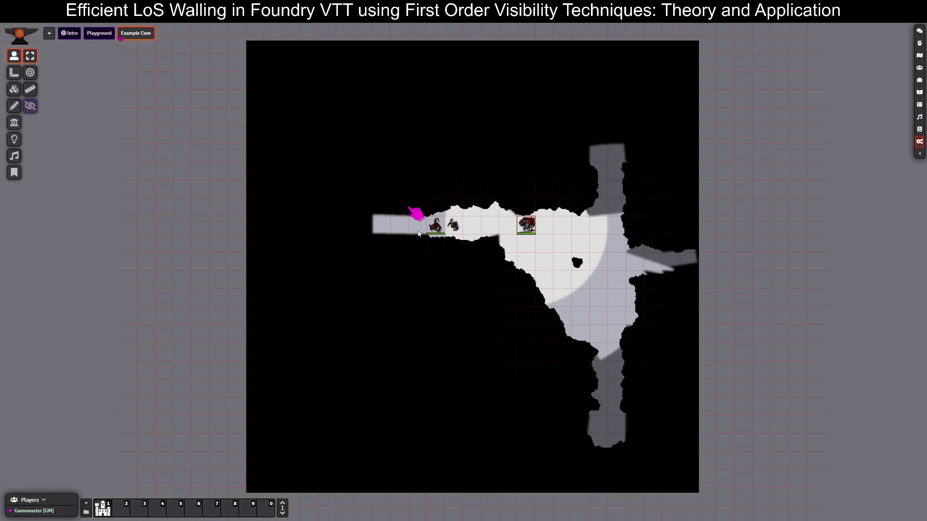
Step: Move the hero token five squares west along the western passage onto the kobold's square
{"action": "scroll", "coordinate": [461, 252], "scroll_direction": "up", "scroll_amount": 3}
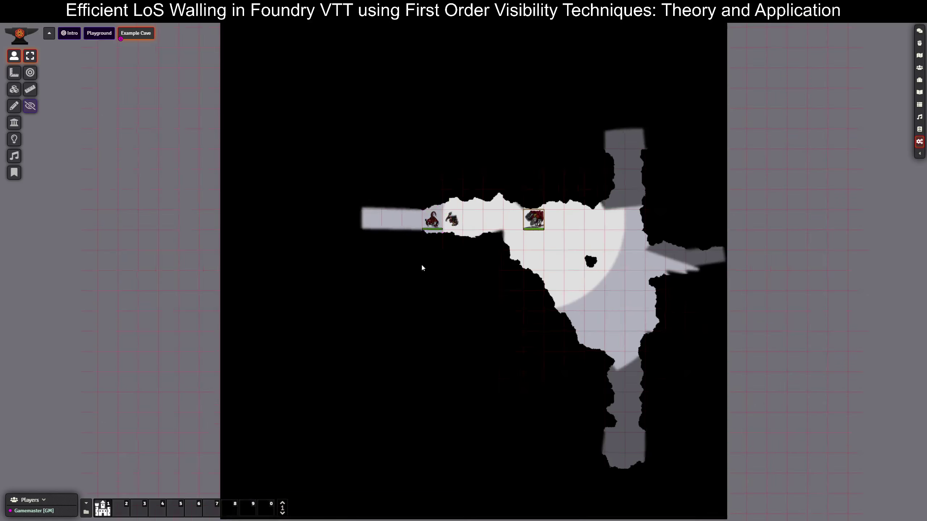
{"action": "left_click_drag", "start_coordinate": [477, 248], "coordinate": [503, 271]}
{"action": "key", "text": "Left"}
{"action": "key", "text": "Left"}
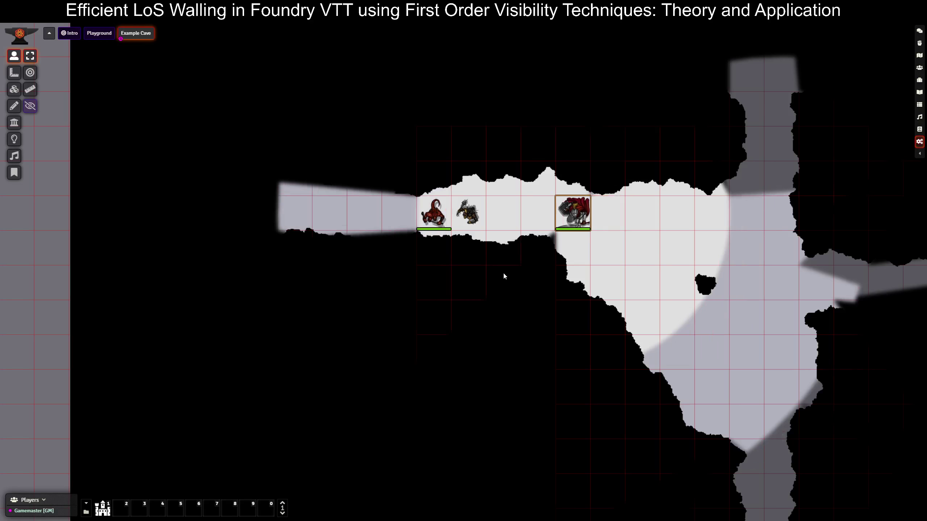
{"action": "scroll", "coordinate": [481, 288], "scroll_direction": "down", "scroll_amount": 2}
{"action": "key", "text": "Left"}
{"action": "key", "text": "Left"}
{"action": "key", "text": "Left"}
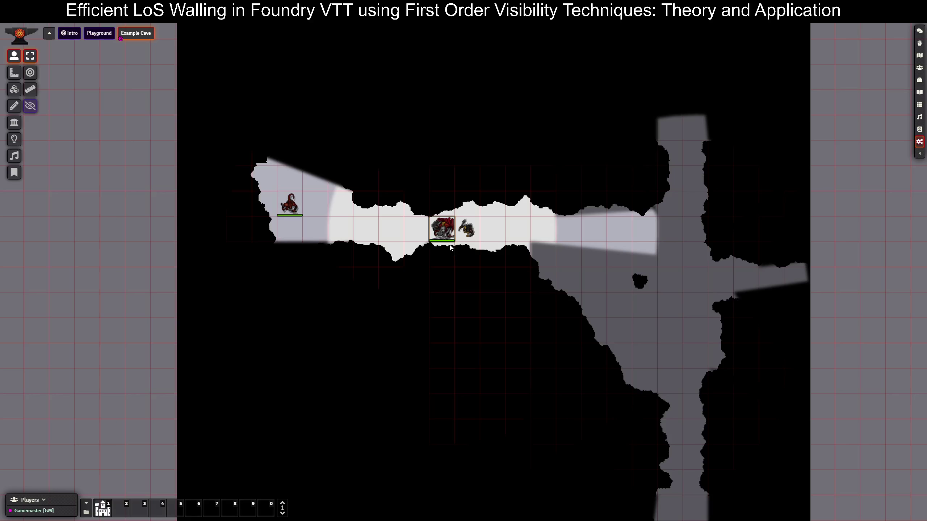
Step: Move the hero token five more squares west through the passage into the western chamber
{"action": "left_click", "coordinate": [365, 212]}
{"action": "key", "text": "Left"}
{"action": "key", "text": "Left"}
{"action": "key", "text": "Left"}
{"action": "key", "text": "Left"}
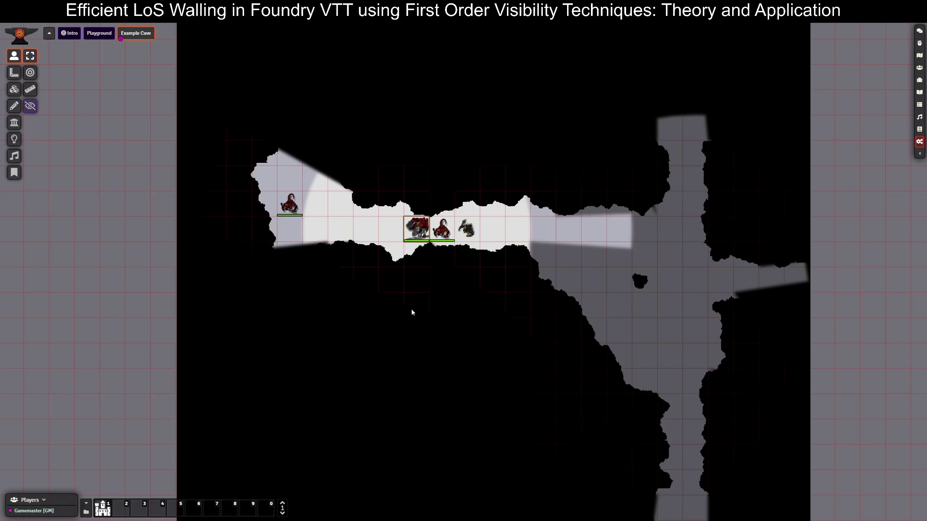
{"action": "key", "text": "Left"}
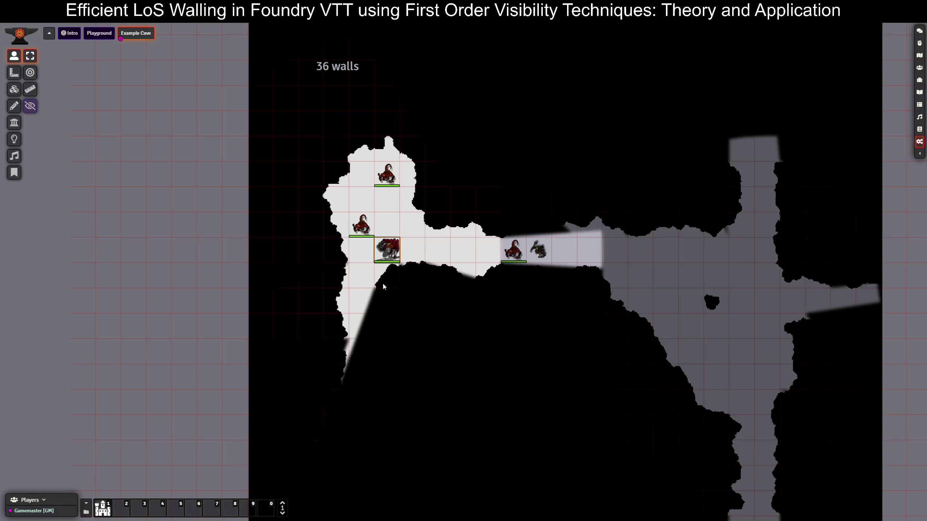
Step: Move the hero token one square west and eight squares south down the western corridor to the narrow gap
{"action": "key", "text": "Left"}
{"action": "key", "text": "Down"}
{"action": "key", "text": "Down"}
{"action": "key", "text": "Down"}
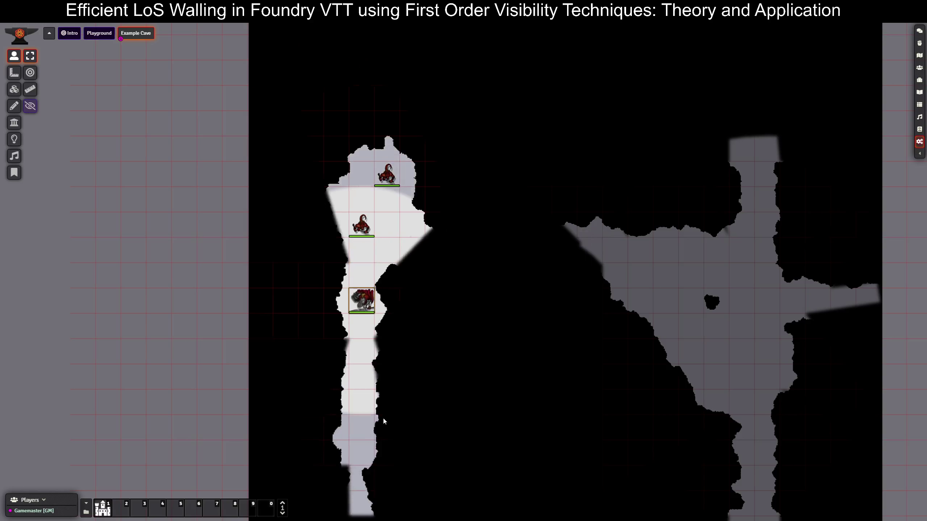
{"action": "key", "text": "Down"}
{"action": "key", "text": "Down"}
{"action": "key", "text": "Down"}
{"action": "key", "text": "Down"}
{"action": "key", "text": "Down"}
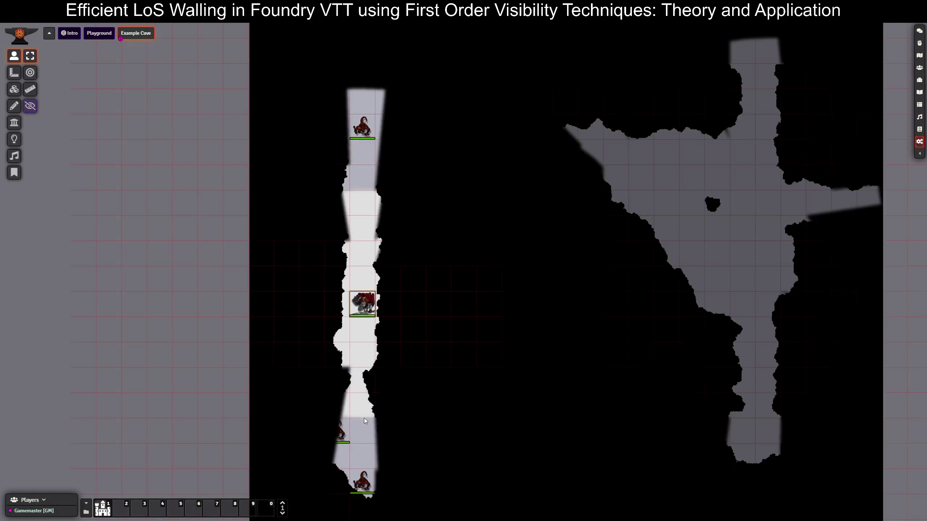
{"action": "scroll", "coordinate": [367, 460], "scroll_direction": "down", "scroll_amount": 1}
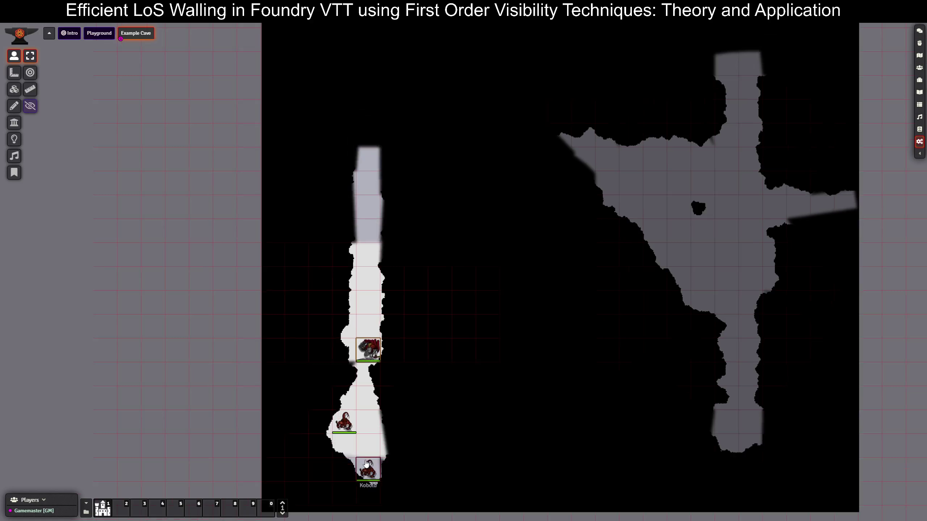
Step: Step the hero token back and forth at the narrow gap to compare its view into the southwestern chamber
{"action": "key", "text": "Up"}
{"action": "key", "text": "Up"}
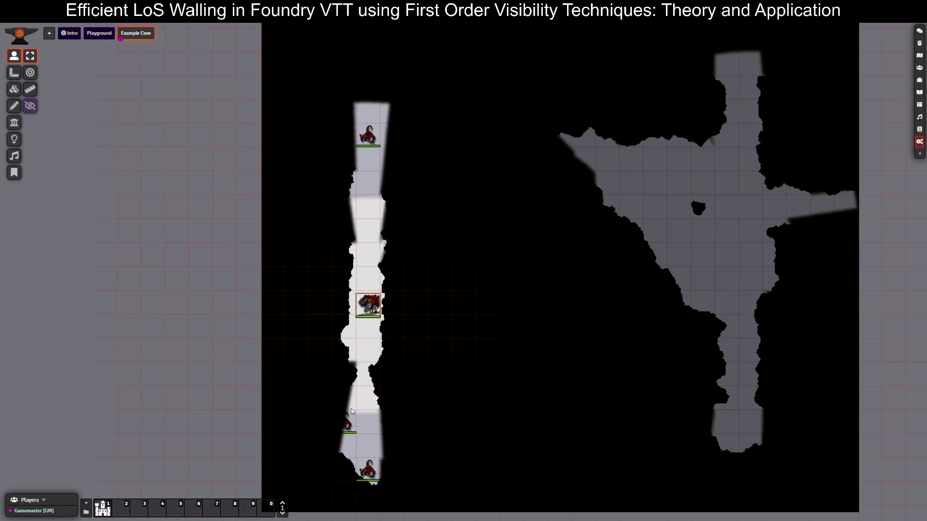
{"action": "key", "text": "Down"}
{"action": "key", "text": "Down"}
{"action": "key", "text": "Down"}
{"action": "key", "text": "Down"}
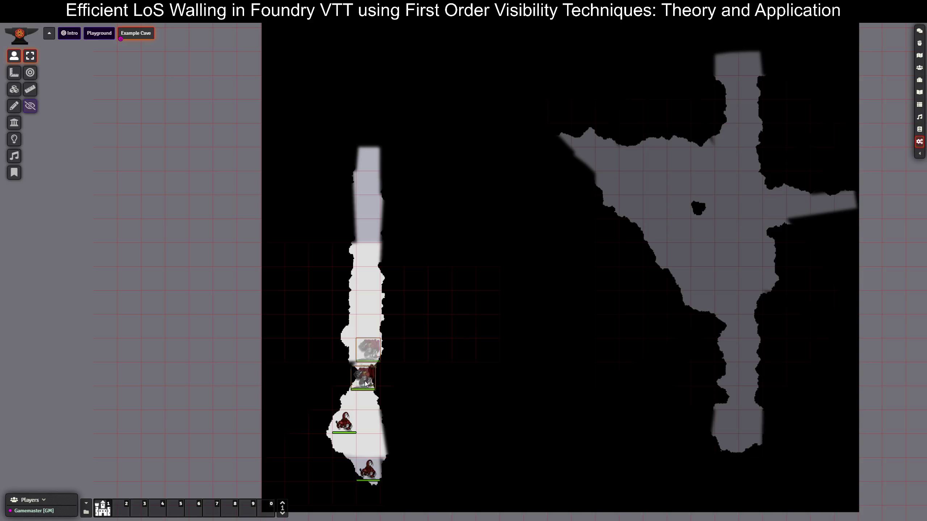
{"action": "key", "text": "Up"}
{"action": "key", "text": "Up"}
{"action": "key", "text": "Up"}
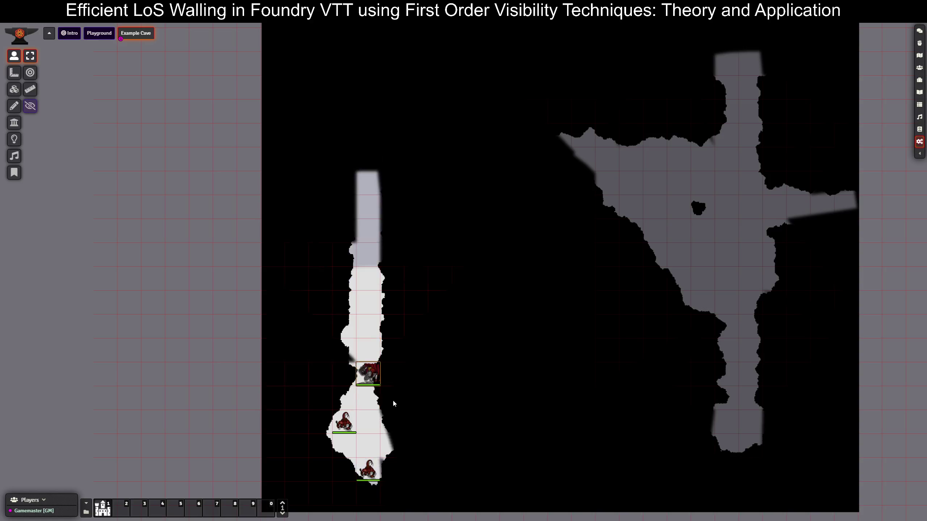
Step: Return the hero token north up the western corridor and east into the mouth of the connecting passage
{"action": "key", "text": "Up"}
{"action": "key", "text": "Up"}
{"action": "key", "text": "Up"}
{"action": "key", "text": "Up"}
{"action": "key", "text": "Up"}
{"action": "key", "text": "Up"}
{"action": "key", "text": "Up"}
{"action": "key", "text": "Up"}
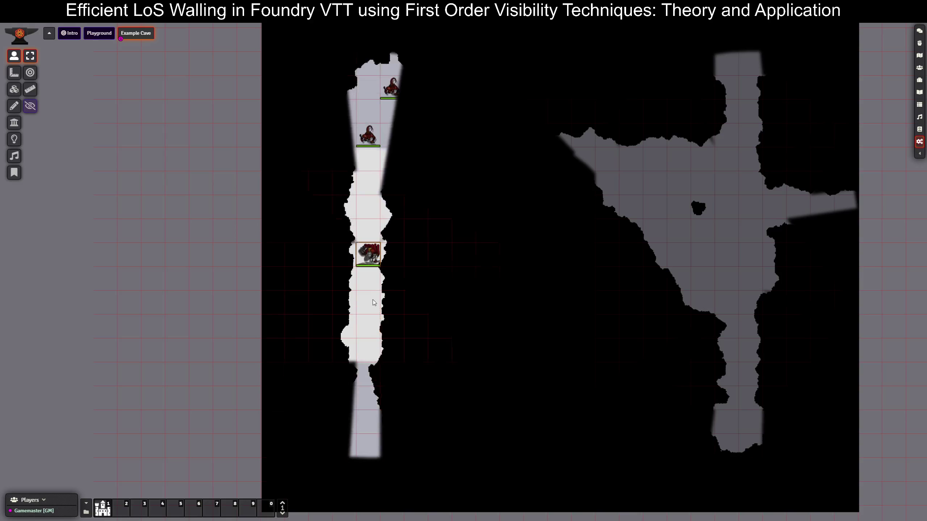
{"action": "key", "text": "Right"}
{"action": "key", "text": "Right"}
{"action": "key", "text": "Right"}
{"action": "key", "text": "Down"}
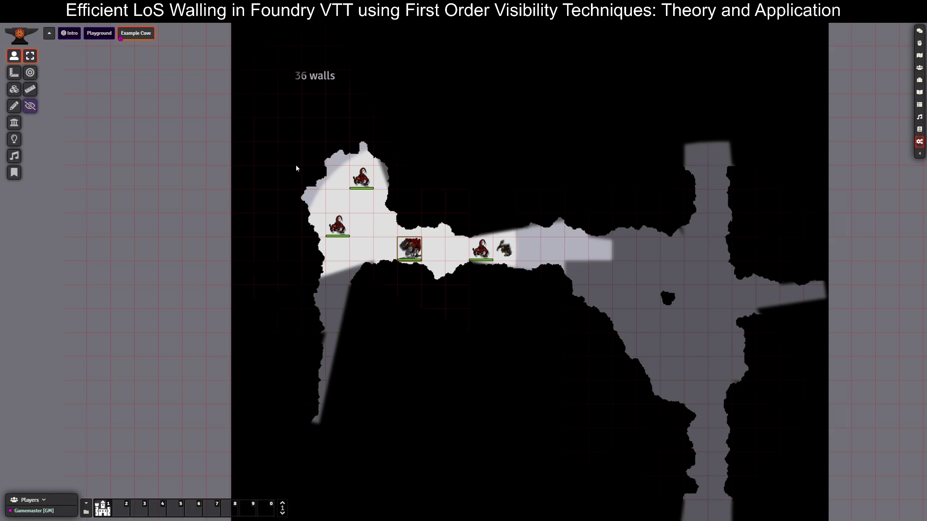
Step: Move the hero token five squares east along the connecting passage, past the kobold and its companion
{"action": "double_click", "coordinate": [418, 249]}
{"action": "left_click", "coordinate": [497, 238]}
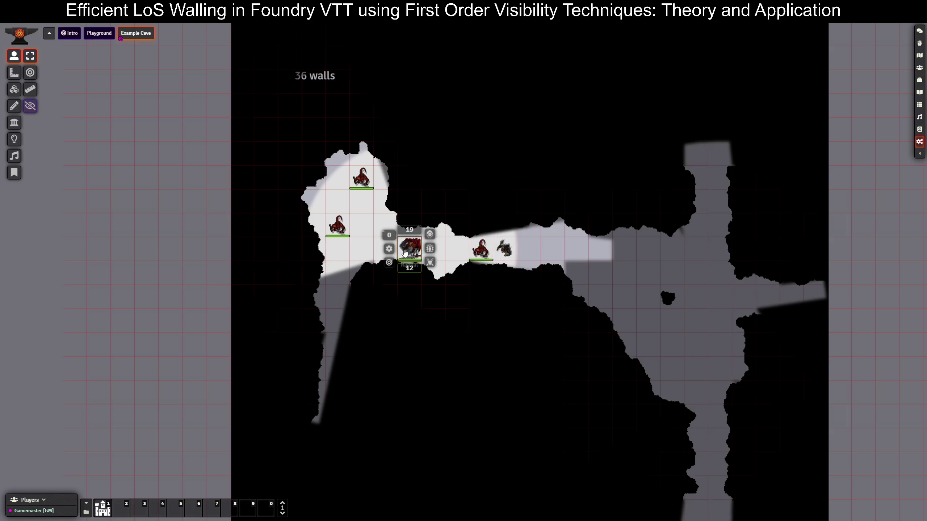
{"action": "key", "text": "Right"}
{"action": "key", "text": "Right"}
{"action": "key", "text": "Right"}
{"action": "key", "text": "Right"}
{"action": "key", "text": "Right"}
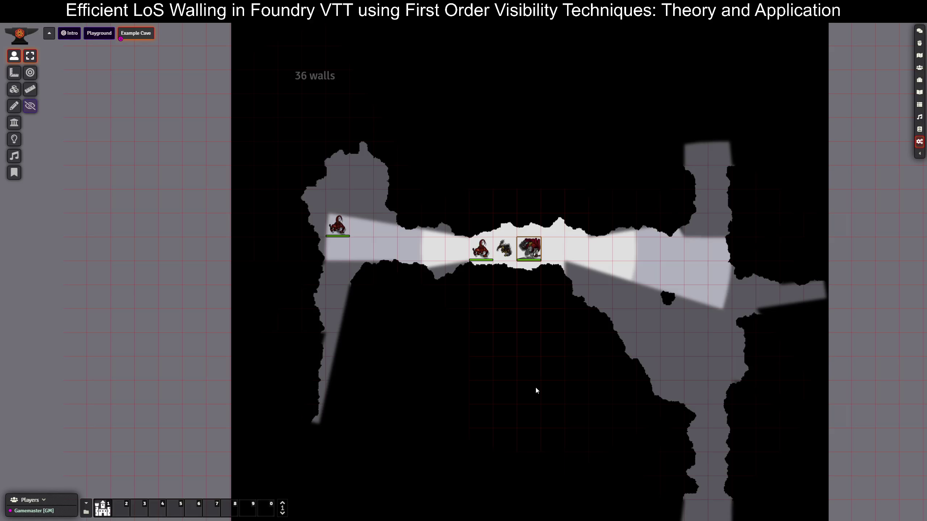
Step: Move the hero token eight squares east and two south, across the main chamber to its eastern side
{"action": "key", "text": "Right"}
{"action": "key", "text": "Right"}
{"action": "key", "text": "Right"}
{"action": "key", "text": "Right"}
{"action": "key", "text": "Right"}
{"action": "key", "text": "Right"}
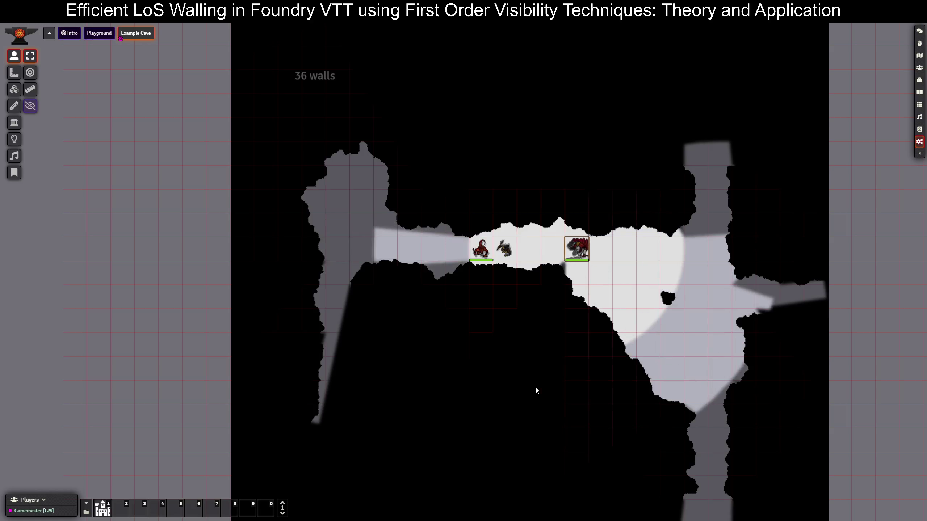
{"action": "key", "text": "Down"}
{"action": "key", "text": "Right"}
{"action": "key", "text": "Right"}
{"action": "key", "text": "Down"}
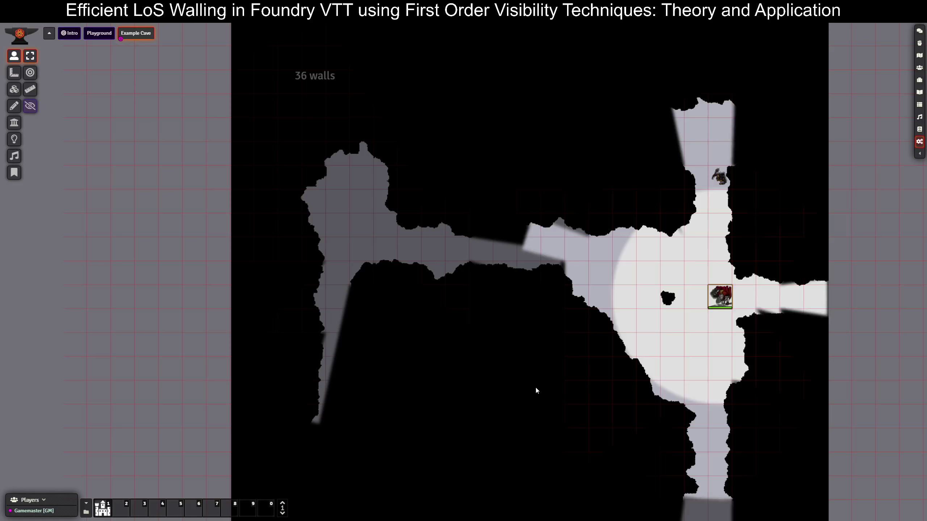
Step: Move the hero token seven squares north up the northern passage to the corner at its end
{"action": "key", "text": "Up"}
{"action": "key", "text": "Up"}
{"action": "key", "text": "Up"}
{"action": "key", "text": "Up"}
{"action": "key", "text": "Up"}
{"action": "key", "text": "Up"}
{"action": "key", "text": "Up"}
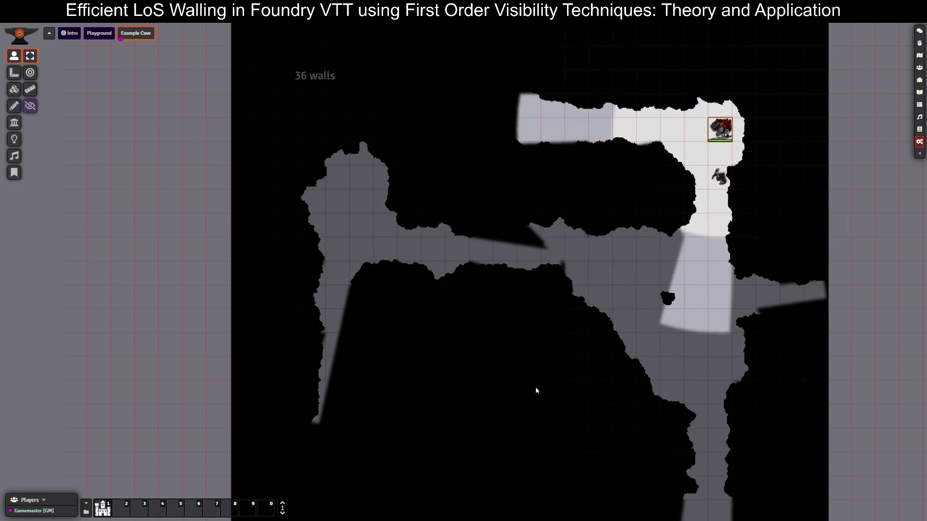
Step: Move the hero token nine squares west along the upper passage into the northern chamber
{"action": "key", "text": "Left"}
{"action": "key", "text": "Left"}
{"action": "key", "text": "Left"}
{"action": "key", "text": "Left"}
{"action": "key", "text": "Left"}
{"action": "key", "text": "Left"}
{"action": "key", "text": "Left"}
{"action": "key", "text": "Left"}
{"action": "key", "text": "Left"}
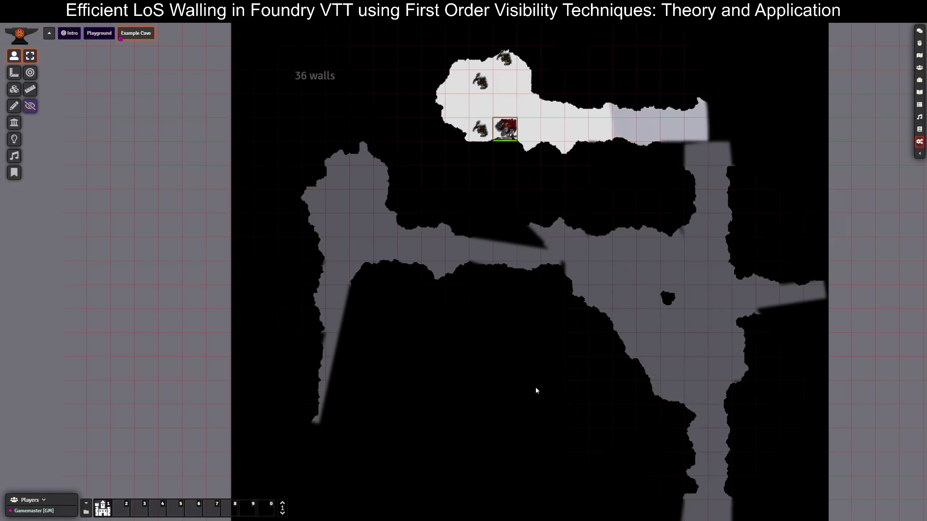
Step: Step the hero token north and back inside the northern chamber, and return it eight squares east along the upper passage
{"action": "key", "text": "Up"}
{"action": "key", "text": "Down"}
{"action": "key", "text": "Right"}
{"action": "key", "text": "Right"}
{"action": "key", "text": "Right"}
{"action": "key", "text": "Right"}
{"action": "key", "text": "Right"}
{"action": "key", "text": "Right"}
{"action": "key", "text": "Right"}
{"action": "key", "text": "Right"}
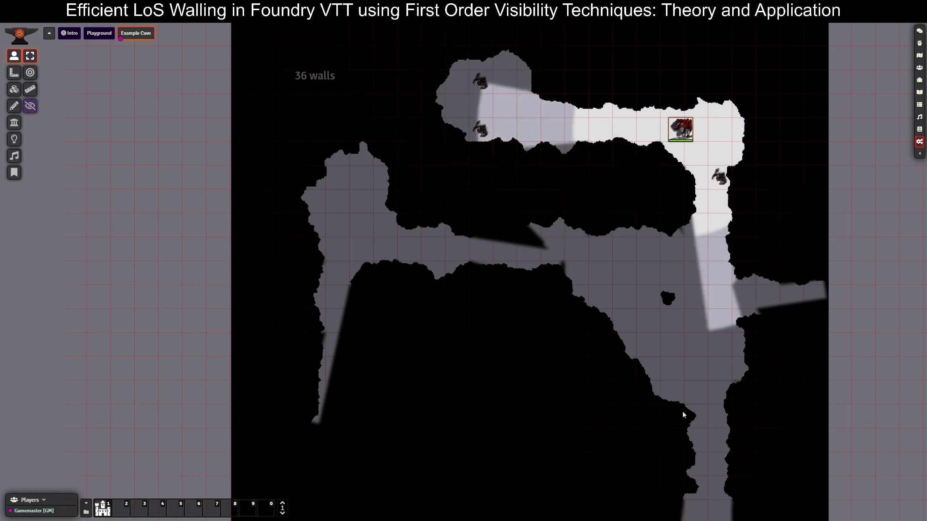
Step: Move the hero token around the corner into the northern passage, stopping directly south of the creature there
{"action": "key", "text": "Down"}
{"action": "key", "text": "Down"}
{"action": "key", "text": "Right"}
{"action": "key", "text": "Down"}
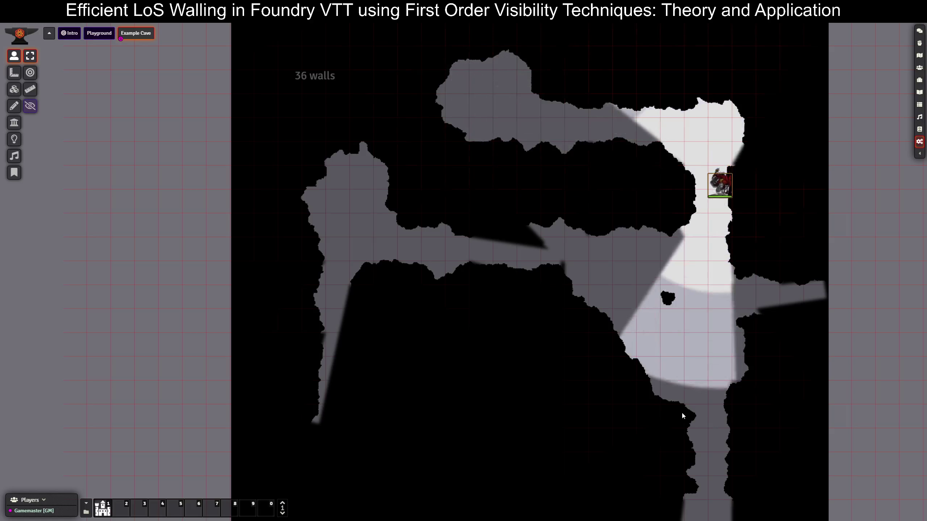
{"action": "key", "text": "Down"}
{"action": "key", "text": "Down"}
{"action": "key", "text": "Up"}
{"action": "key", "text": "Up"}
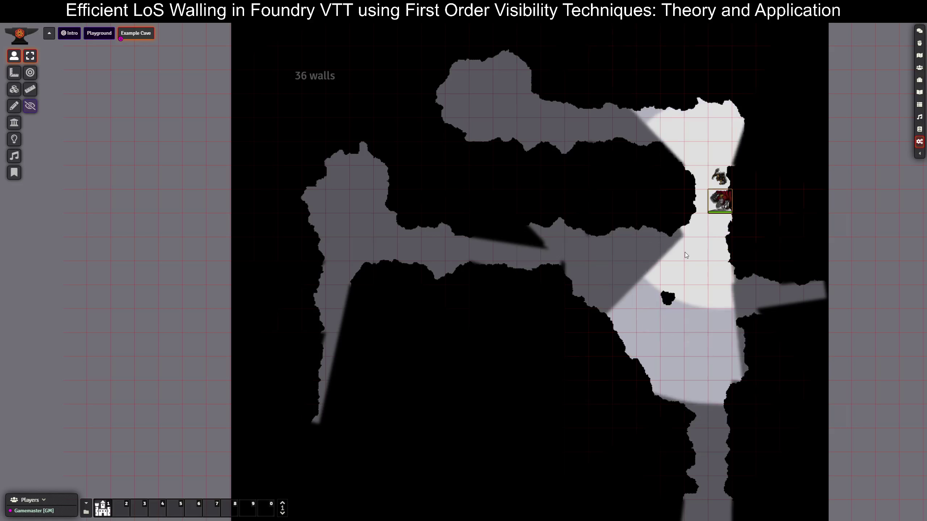
Step: Deselect the hero token in the northern passage to reveal the cave from the gamemaster's view
{"action": "scroll", "coordinate": [684, 252], "scroll_direction": "up", "scroll_amount": 10}
{"action": "left_click_drag", "start_coordinate": [576, 262], "coordinate": [453, 289]}
{"action": "scroll", "coordinate": [623, 308], "scroll_direction": "up", "scroll_amount": 6}
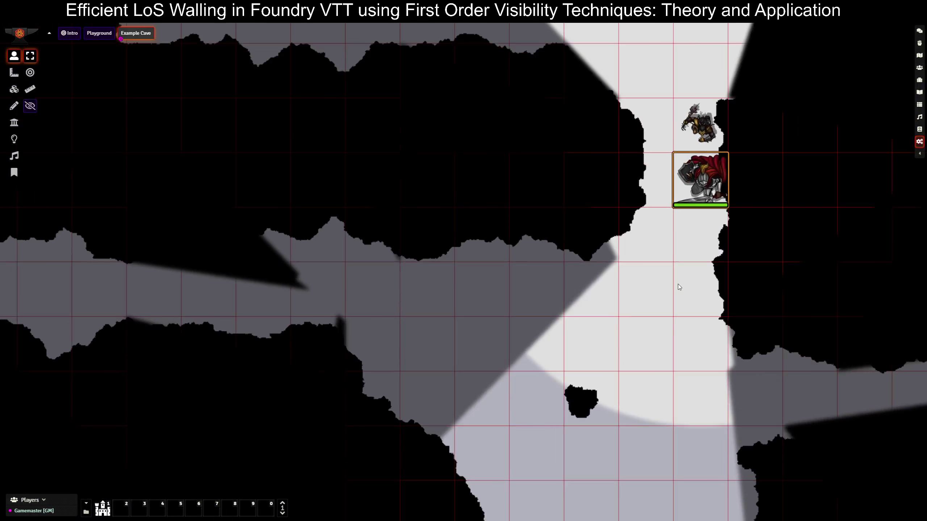
{"action": "left_click_drag", "start_coordinate": [677, 284], "coordinate": [526, 326]}
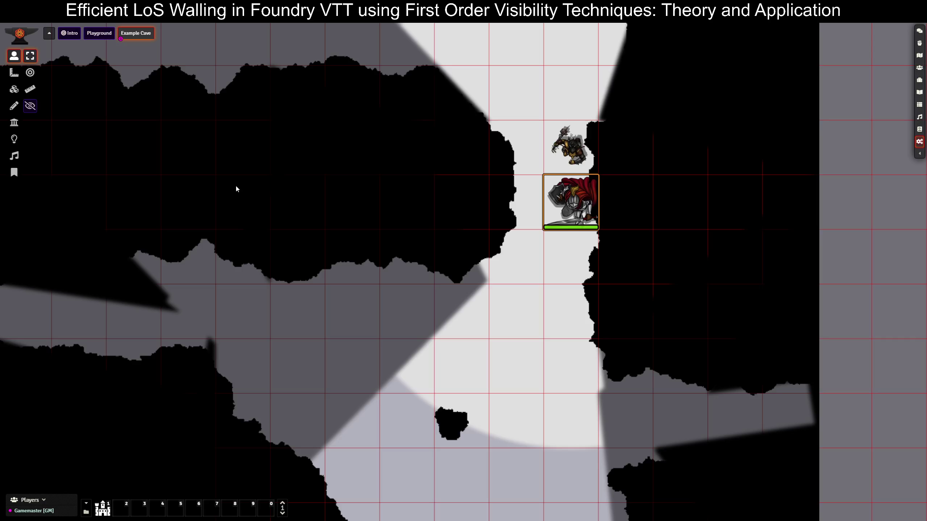
{"action": "key", "text": "x"}
{"action": "left_click", "coordinate": [380, 347]}
{"action": "scroll", "coordinate": [384, 352], "scroll_direction": "down", "scroll_amount": 1}
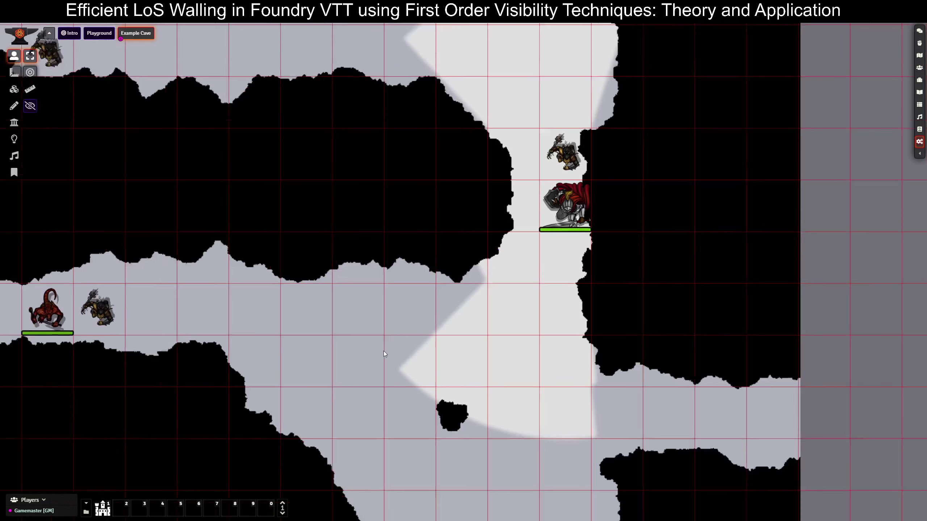
Step: Display the wall segments across the entire Example Cave scene
{"action": "scroll", "coordinate": [384, 353], "scroll_direction": "down", "scroll_amount": 5}
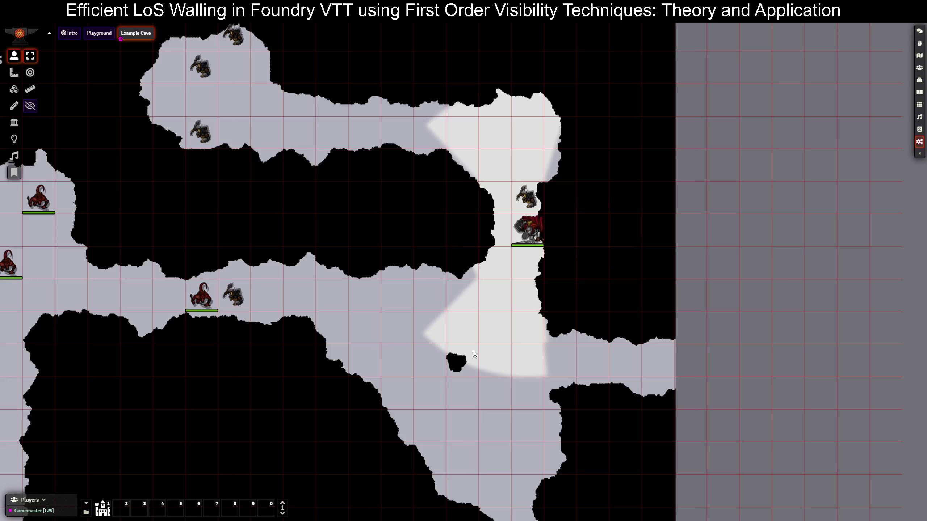
{"action": "scroll", "coordinate": [473, 354], "scroll_direction": "down", "scroll_amount": 3}
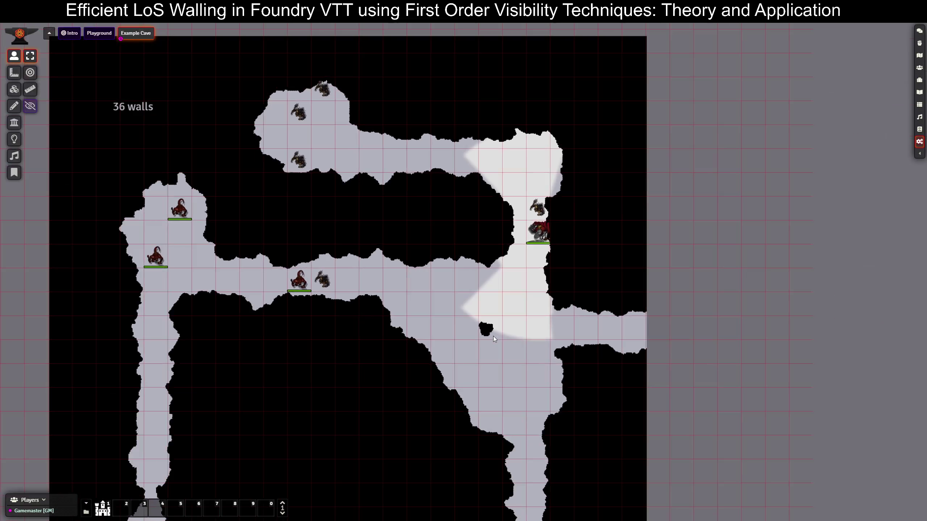
{"action": "scroll", "coordinate": [446, 263], "scroll_direction": "down", "scroll_amount": 4}
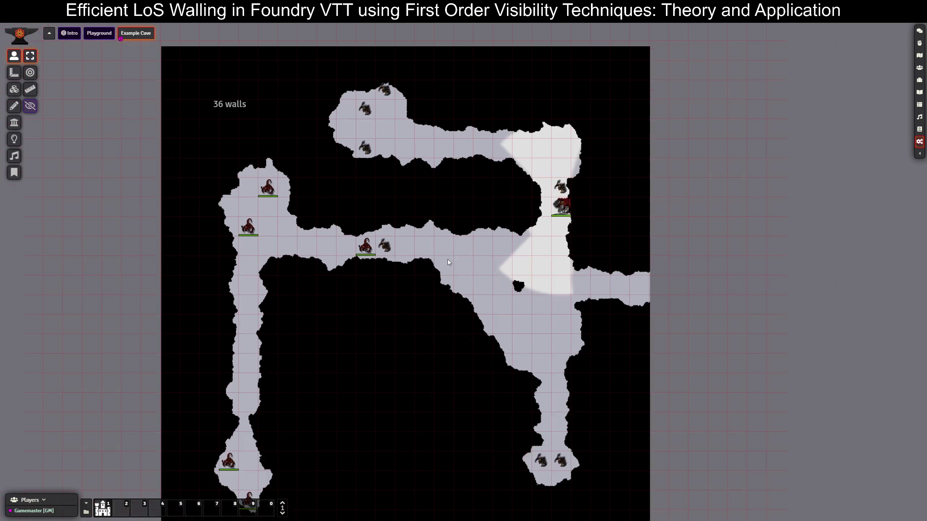
{"action": "scroll", "coordinate": [390, 277], "scroll_direction": "up", "scroll_amount": 1}
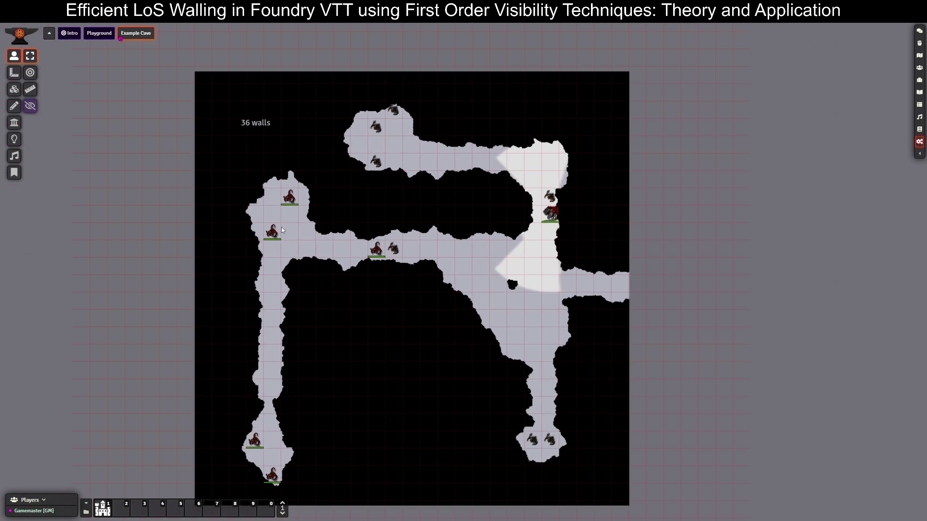
{"action": "left_click", "coordinate": [14, 124]}
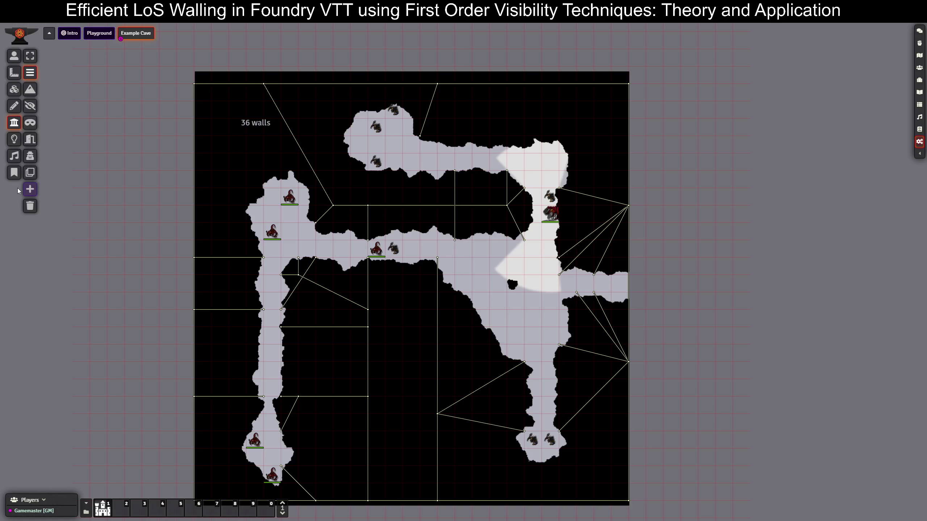
Step: Examine the wall segments around the eastern entrance, the southern passages and the northern part of the cave
{"action": "scroll", "coordinate": [627, 284], "scroll_direction": "up", "scroll_amount": 2}
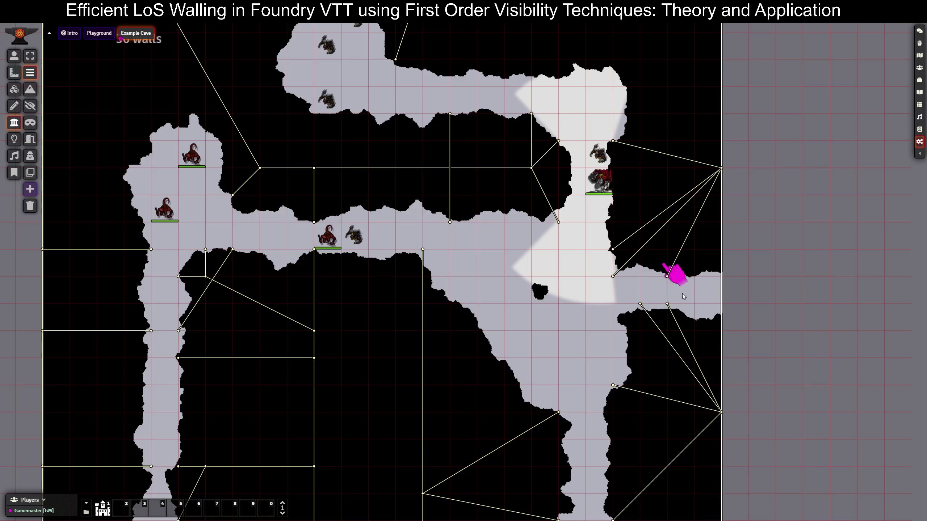
{"action": "left_click_drag", "start_coordinate": [662, 393], "coordinate": [661, 253]}
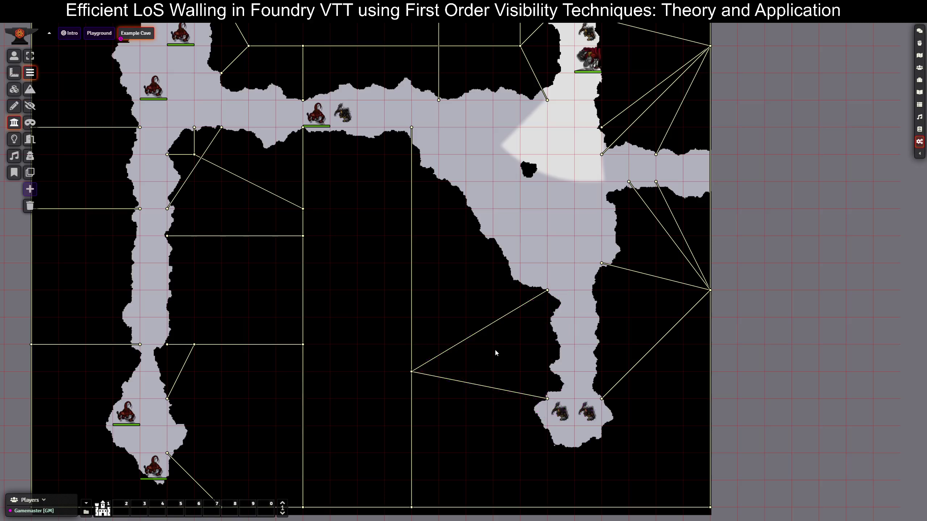
{"action": "left_click_drag", "start_coordinate": [459, 246], "coordinate": [541, 344]}
{"action": "left_click_drag", "start_coordinate": [512, 279], "coordinate": [522, 373]}
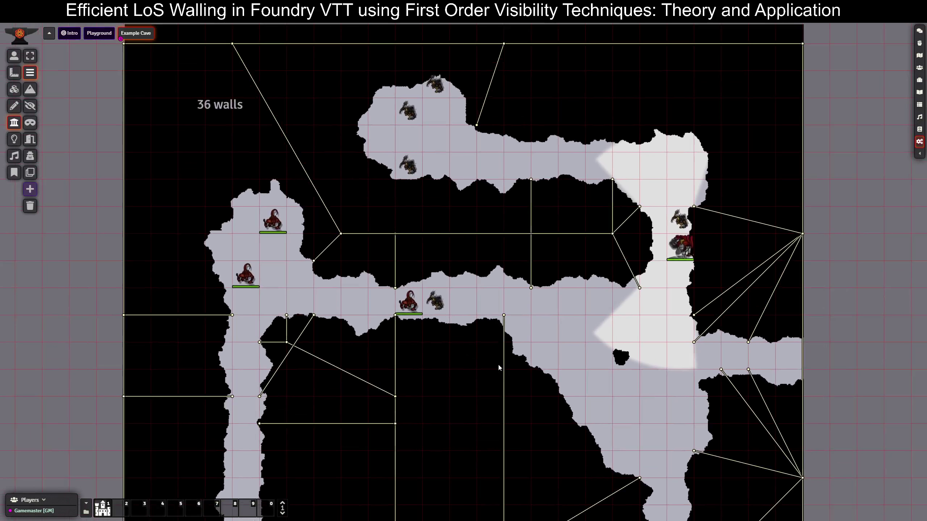
Step: Move the hero token from the northern passage into the middle passage, directly east of the red creature
{"action": "scroll", "coordinate": [389, 239], "scroll_direction": "down", "scroll_amount": 5}
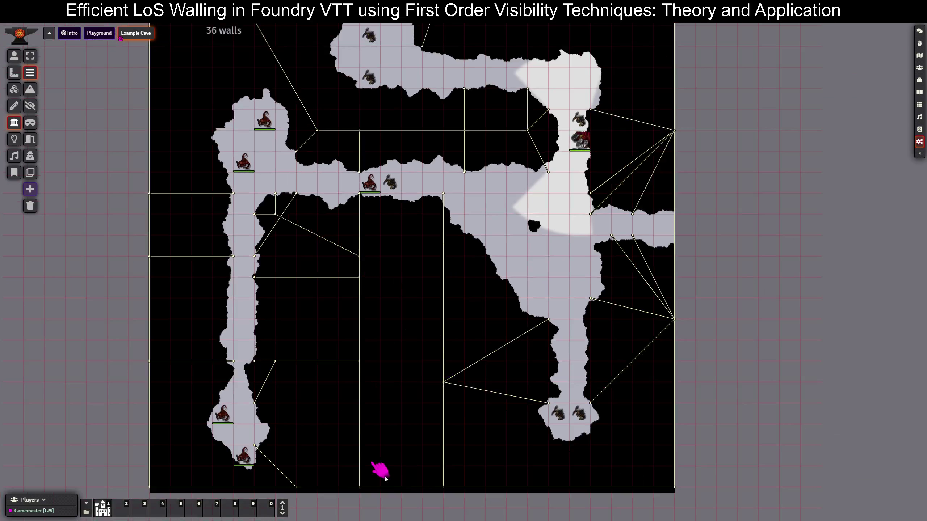
{"action": "left_click", "coordinate": [14, 55]}
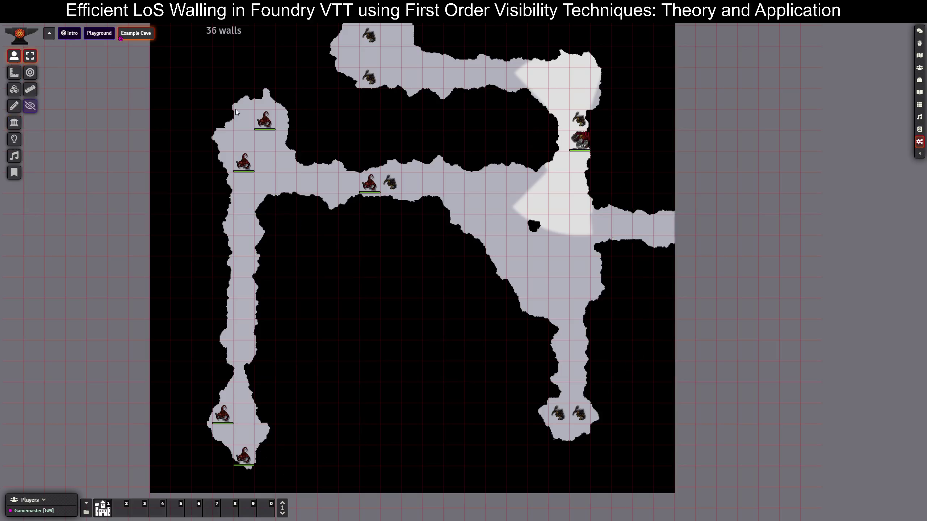
{"action": "left_click_drag", "start_coordinate": [593, 145], "coordinate": [395, 181]}
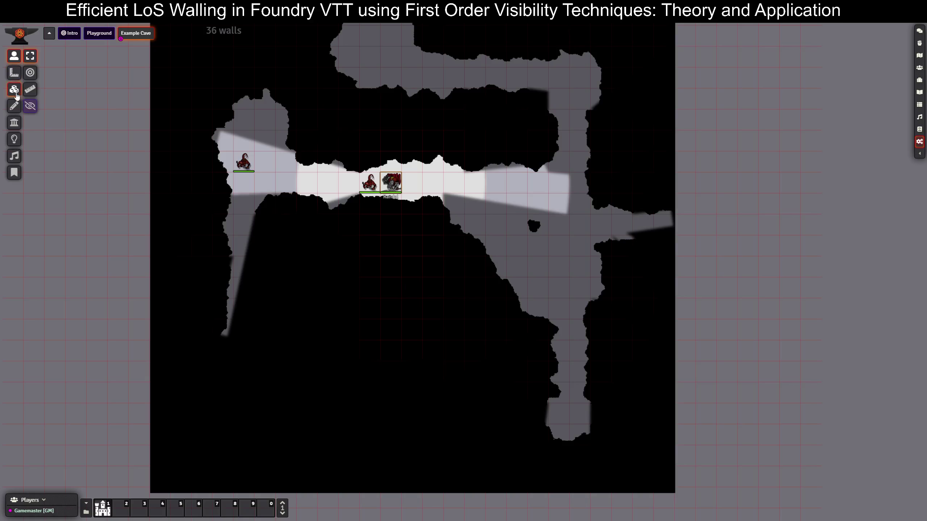
Step: Draw a horizontal wall just south of the middle passage below the hero, and view the cave from the hero token
{"action": "left_click", "coordinate": [14, 122]}
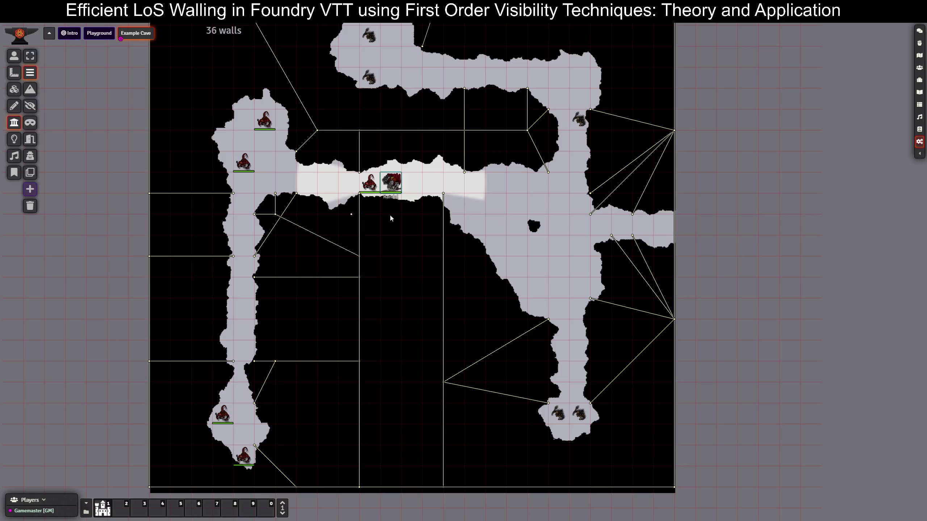
{"action": "left_click_drag", "start_coordinate": [455, 215], "coordinate": [449, 214]}
{"action": "left_click", "coordinate": [13, 56]}
{"action": "left_click", "coordinate": [391, 183]}
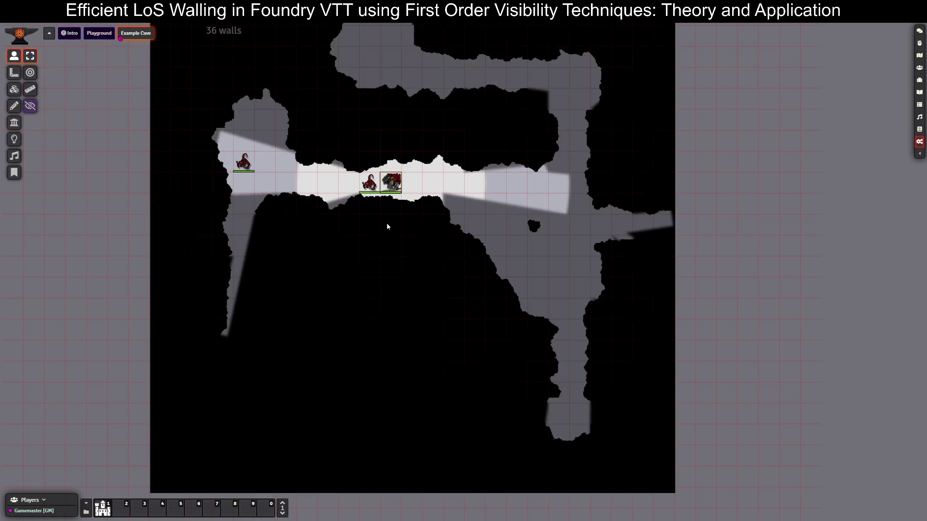
Step: Reset the fog of war exploration for the scene and reselect the hero token in the middle passage
{"action": "left_click", "coordinate": [14, 139]}
{"action": "left_click", "coordinate": [30, 106]}
{"action": "left_click", "coordinate": [427, 284]}
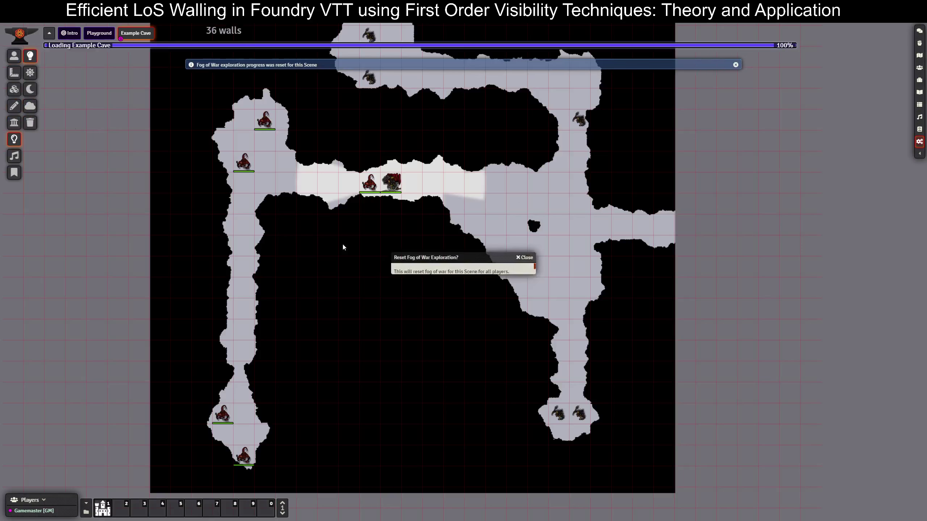
{"action": "left_click", "coordinate": [14, 55]}
{"action": "left_click", "coordinate": [390, 184]}
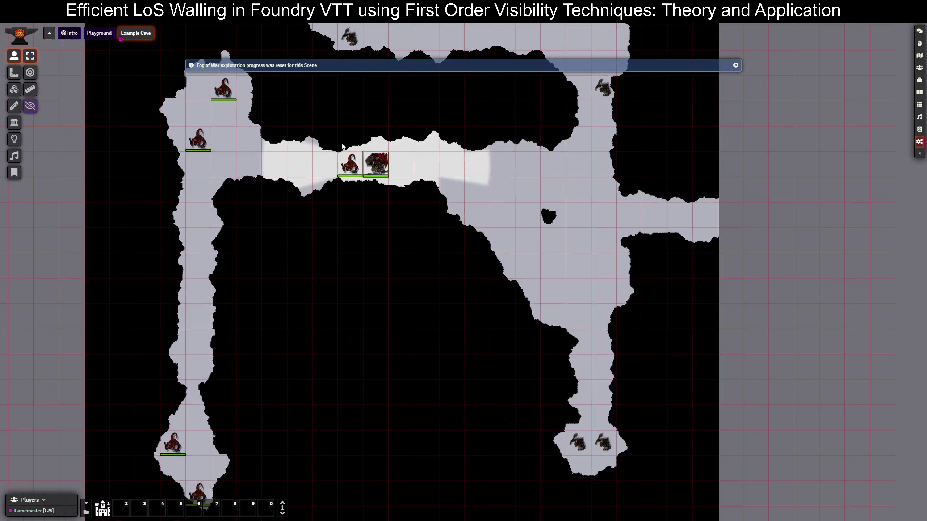
Step: Move the creature hidden under the hero token two squares east, and select the hero to show its view
{"action": "scroll", "coordinate": [443, 189], "scroll_direction": "up", "scroll_amount": 10}
{"action": "left_click", "coordinate": [104, 123]}
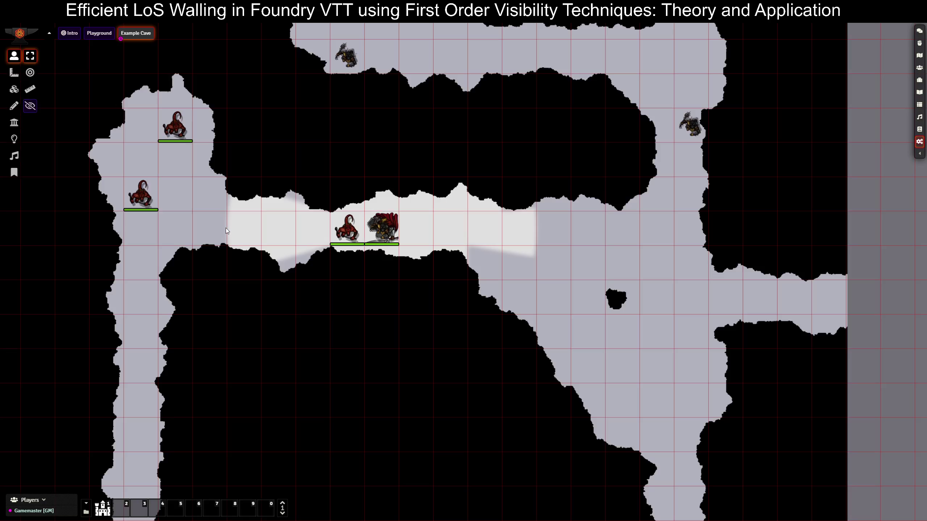
{"action": "left_click_drag", "start_coordinate": [379, 241], "coordinate": [445, 249]}
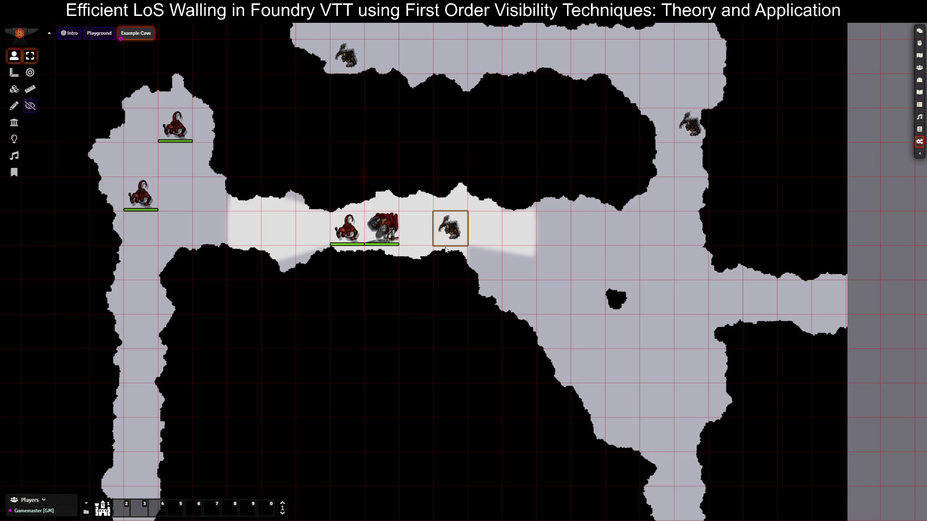
{"action": "key", "text": "Right"}
{"action": "key", "text": "Left"}
{"action": "left_click", "coordinate": [399, 232]}
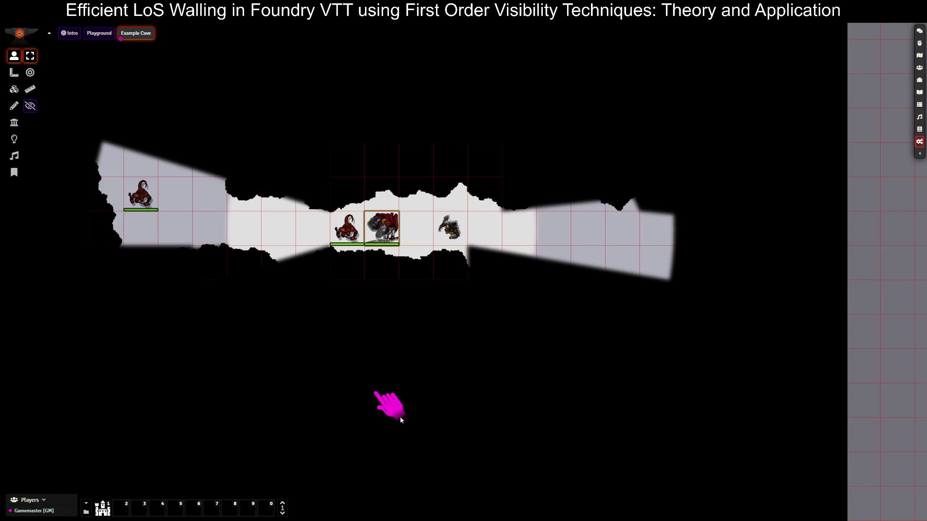
Step: Move the hero token west through the middle passage and into the top of the southwestern passage
{"action": "scroll", "coordinate": [399, 416], "scroll_direction": "down", "scroll_amount": 3}
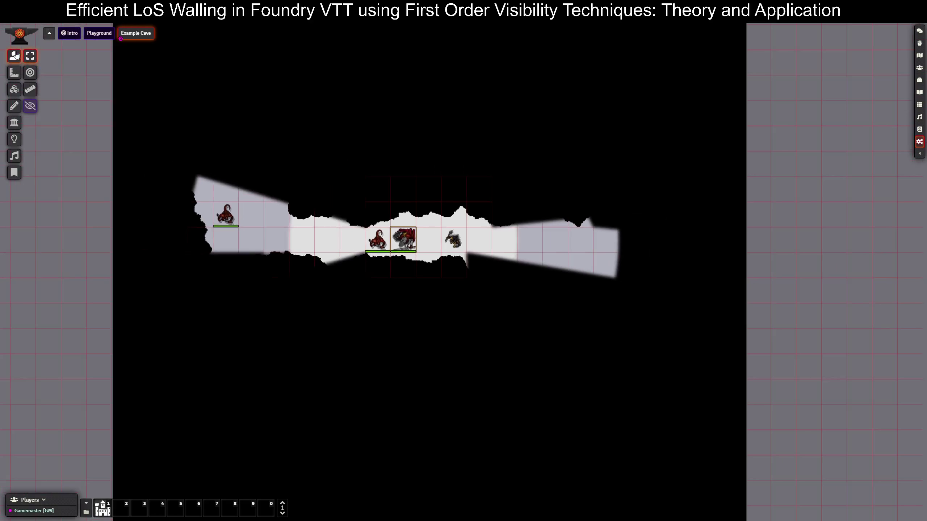
{"action": "key", "text": "Left"}
{"action": "key", "text": "Left"}
{"action": "key", "text": "Left"}
{"action": "key", "text": "Left"}
{"action": "key", "text": "Left"}
{"action": "key", "text": "Left"}
{"action": "key", "text": "Left"}
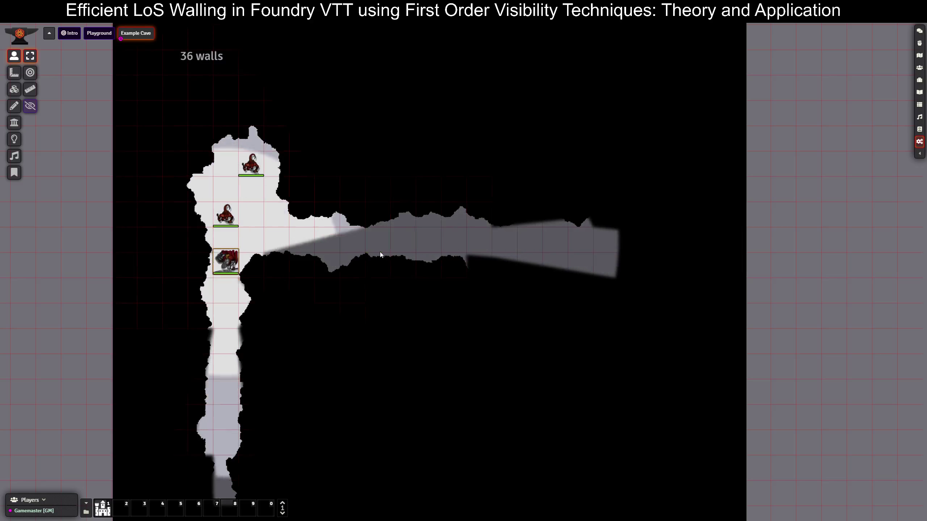
Step: Move the hero token back east into the middle passage, stopping west of the red creature there
{"action": "key", "text": "Right"}
{"action": "key", "text": "Right"}
{"action": "key", "text": "Right"}
{"action": "key", "text": "Right"}
Step: Add three horizontal walls along the southwestern passage: two extending from its west side and one from its east side
{"action": "left_click", "coordinate": [13, 122]}
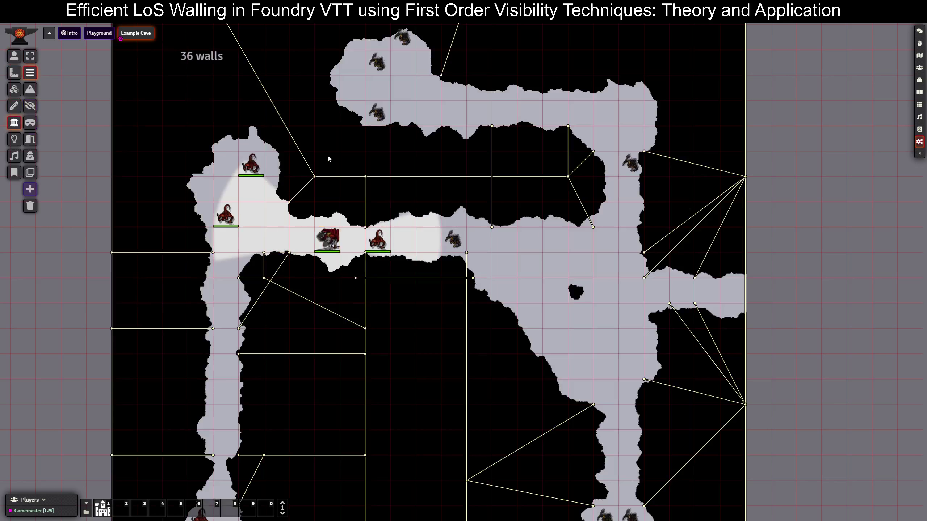
{"action": "scroll", "coordinate": [328, 155], "scroll_direction": "down", "scroll_amount": 3}
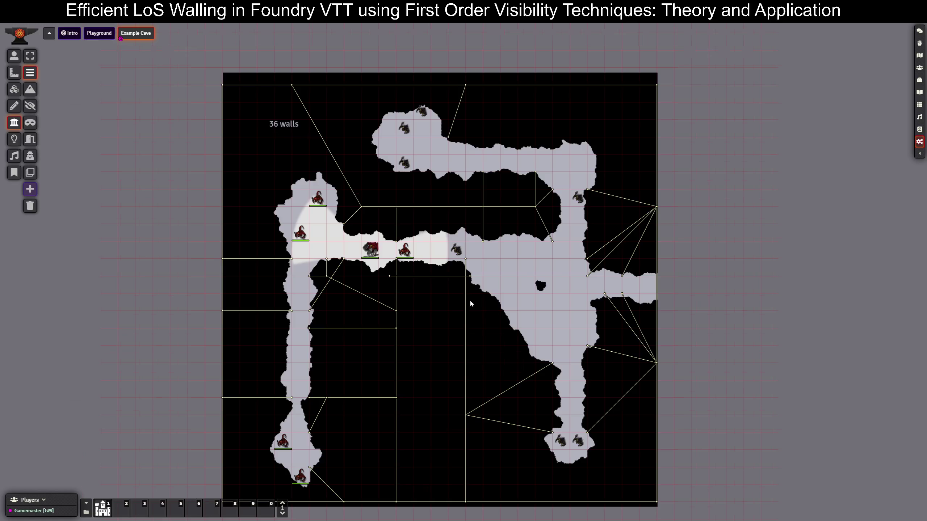
{"action": "scroll", "coordinate": [471, 303], "scroll_direction": "up", "scroll_amount": 4}
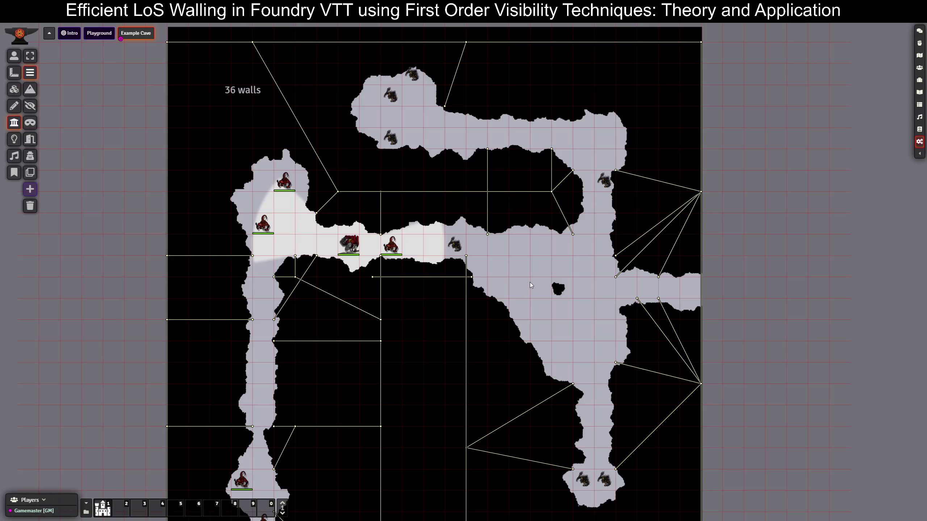
{"action": "scroll", "coordinate": [503, 283], "scroll_direction": "up", "scroll_amount": 3}
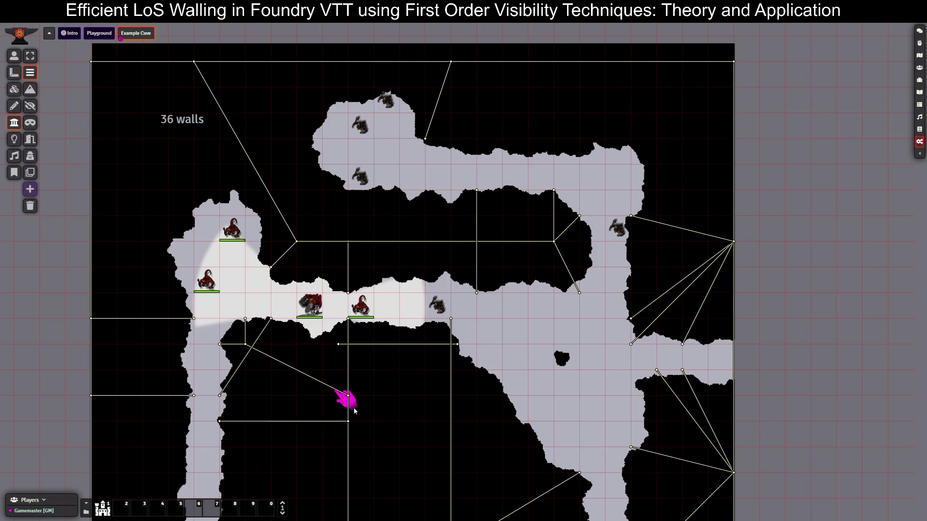
{"action": "left_click_drag", "start_coordinate": [298, 425], "coordinate": [366, 266]}
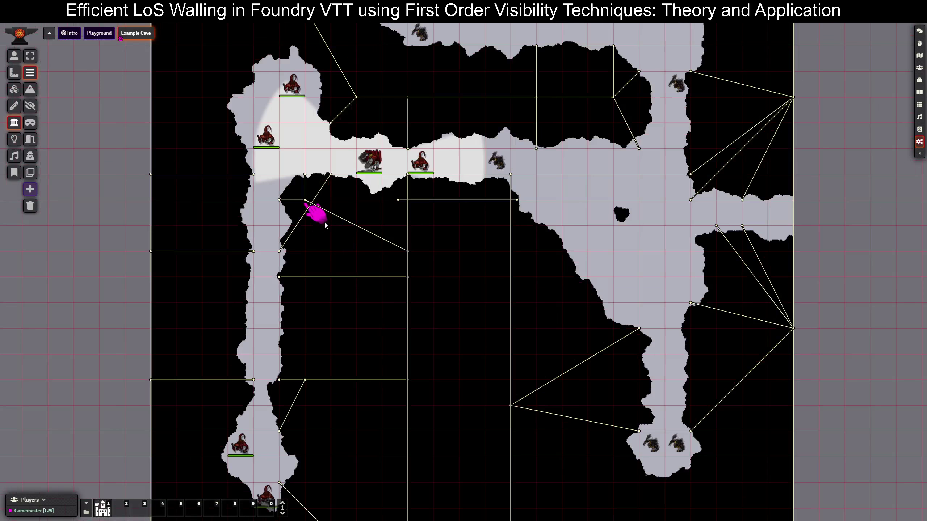
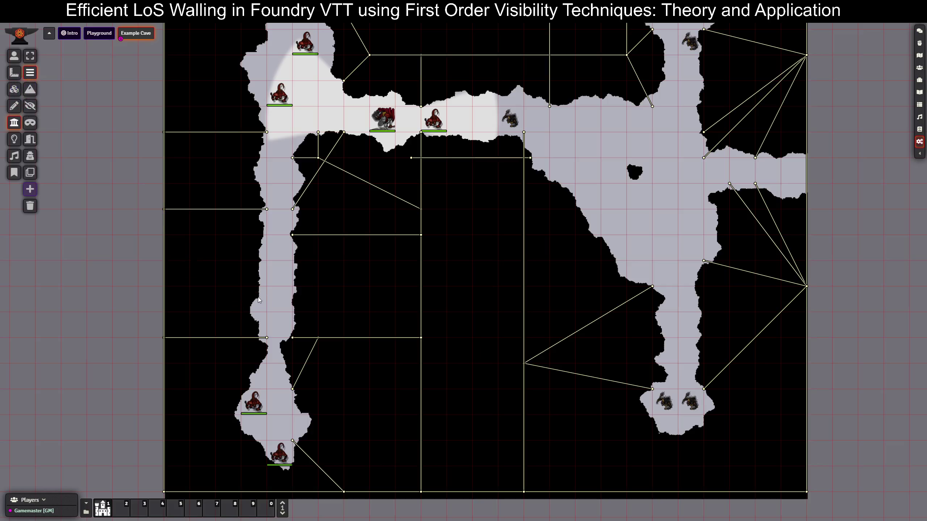
{"action": "left_click_drag", "start_coordinate": [241, 299], "coordinate": [159, 299]}
{"action": "left_click_drag", "start_coordinate": [244, 238], "coordinate": [151, 235]}
{"action": "left_click_drag", "start_coordinate": [292, 305], "coordinate": [427, 302]}
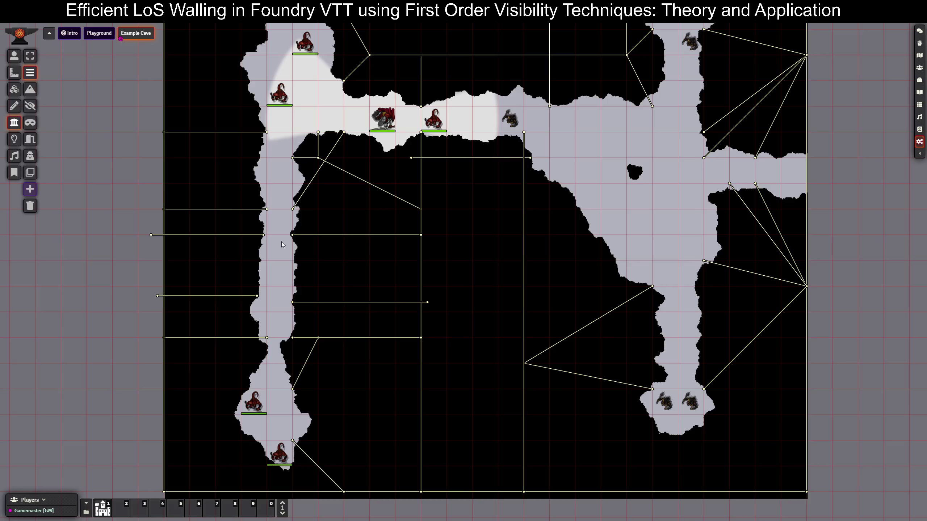
Step: Select the hero token and move it west to the junction with the southwestern passage
{"action": "left_click", "coordinate": [14, 56]}
{"action": "left_click", "coordinate": [369, 117]}
{"action": "key", "text": "Left"}
{"action": "key", "text": "Left"}
{"action": "key", "text": "Left"}
{"action": "key", "text": "Left"}
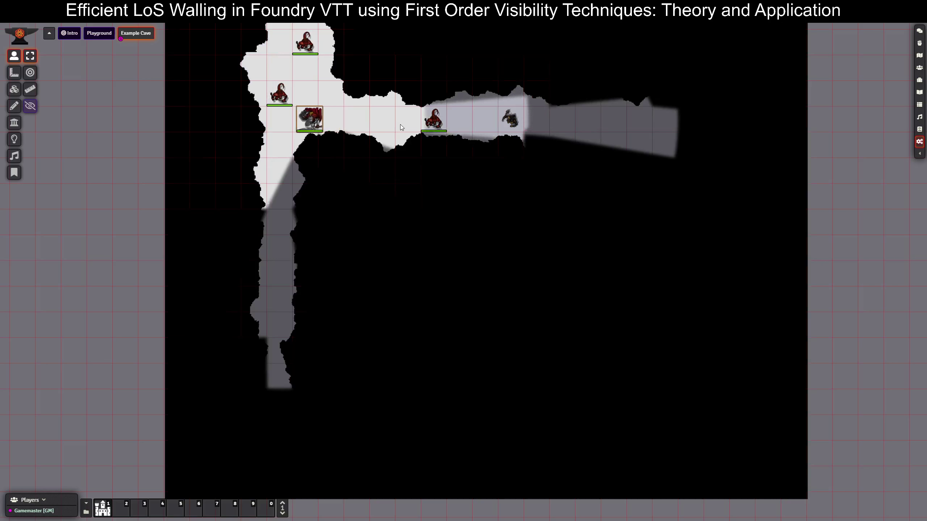
Step: Move the hero token south down the southwestern passage to the narrow opening of the chamber at its end
{"action": "key", "text": "Down"}
{"action": "key", "text": "Down"}
{"action": "key", "text": "Down"}
{"action": "key", "text": "Down"}
{"action": "key", "text": "Down"}
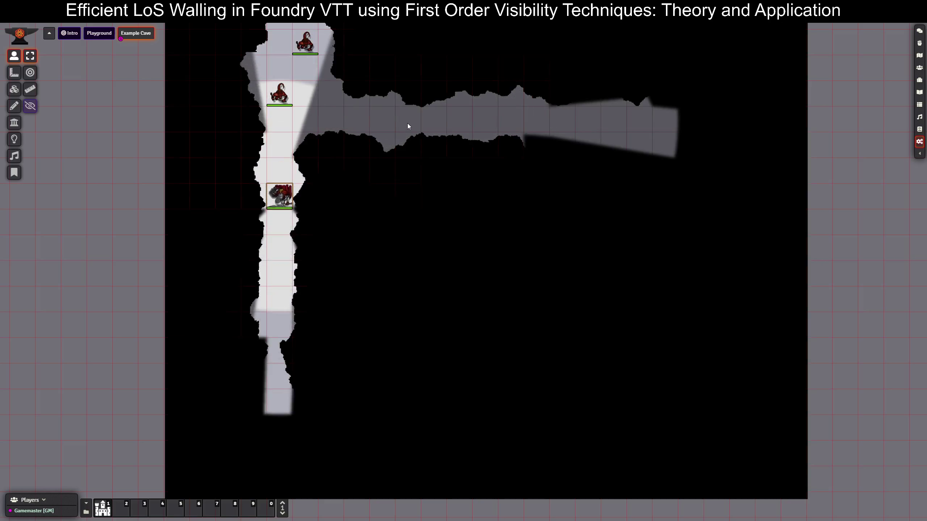
{"action": "key", "text": "Down"}
{"action": "key", "text": "Down"}
{"action": "key", "text": "Down"}
{"action": "key", "text": "Down"}
{"action": "key", "text": "Down"}
{"action": "key", "text": "Down"}
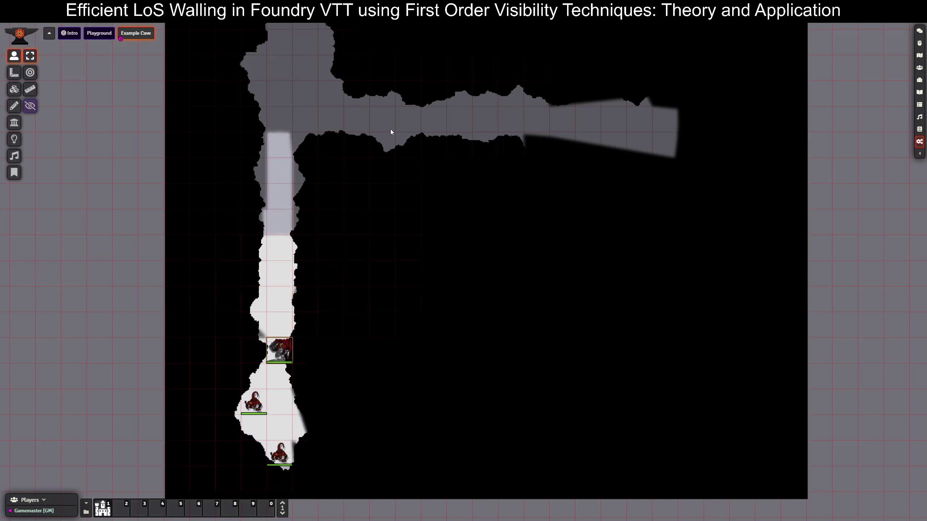
Step: Move the hero token back north up the southwestern passage to the western end of the middle passage
{"action": "key", "text": "Up"}
{"action": "key", "text": "Up"}
{"action": "key", "text": "Up"}
{"action": "key", "text": "Up"}
{"action": "key", "text": "Up"}
{"action": "key", "text": "Up"}
{"action": "key", "text": "Up"}
{"action": "key", "text": "Up"}
{"action": "key", "text": "Up"}
{"action": "key", "text": "Up"}
{"action": "key", "text": "Up"}
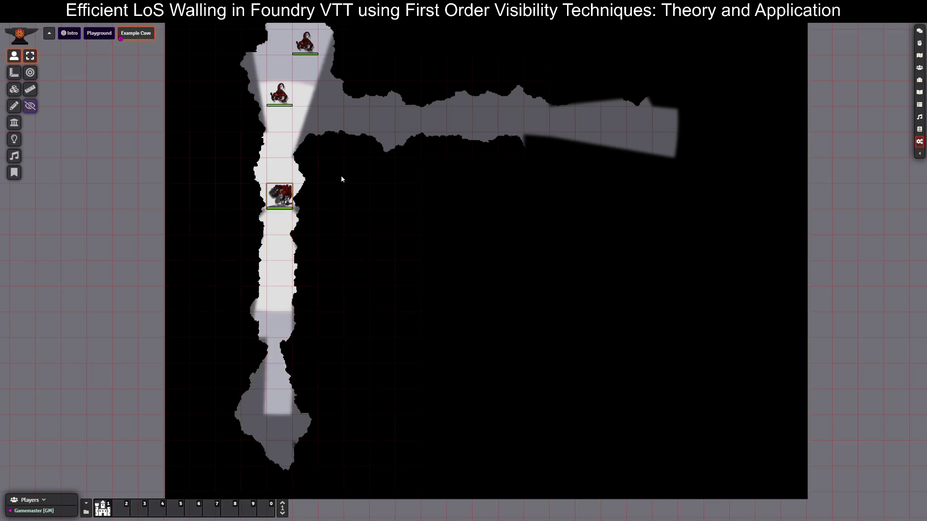
{"action": "key", "text": "Right"}
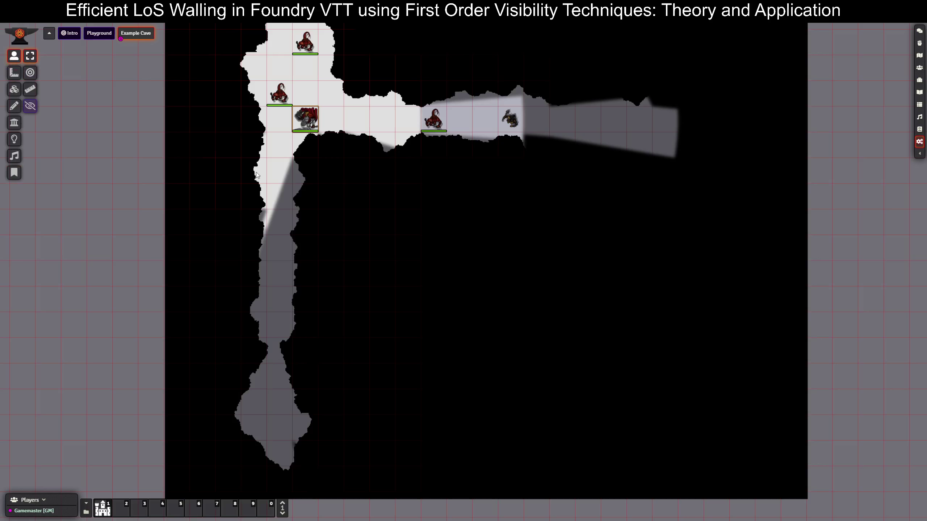
Step: Deselect the hero token and view the entire cave from the gamemaster's perspective
{"action": "left_click", "coordinate": [419, 220]}
{"action": "scroll", "coordinate": [430, 224], "scroll_direction": "down", "scroll_amount": 8}
{"action": "left_click_drag", "start_coordinate": [422, 209], "coordinate": [400, 249]}
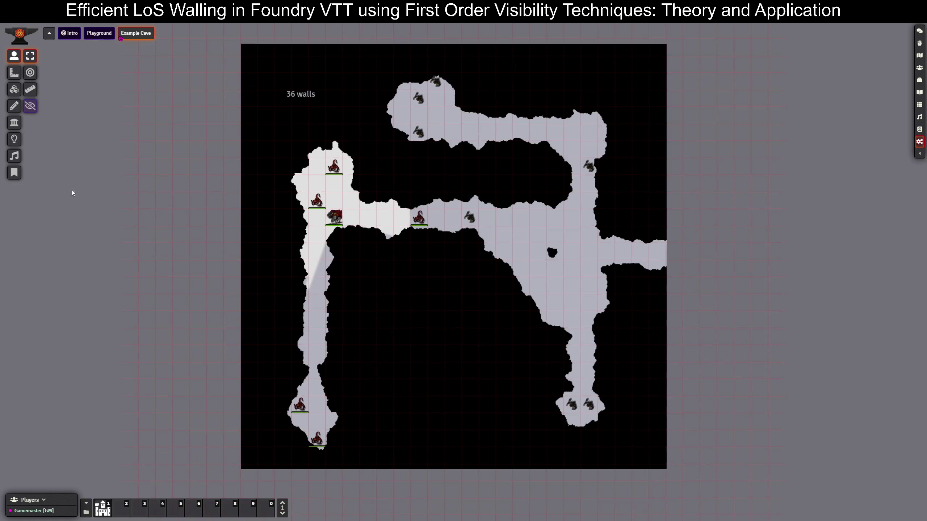
Step: Select the hero token and move it east along the middle passage onto the red creature's square
{"action": "left_click", "coordinate": [337, 220]}
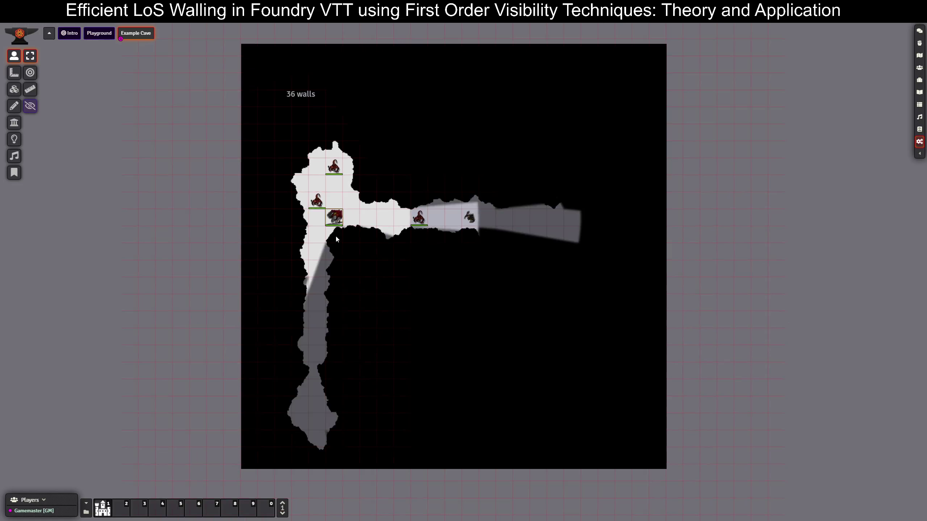
{"action": "key", "text": "Right"}
{"action": "key", "text": "Right"}
{"action": "key", "text": "Right"}
{"action": "key", "text": "Right"}
{"action": "key", "text": "Right"}
{"action": "key", "text": "Right"}
{"action": "key", "text": "Right"}
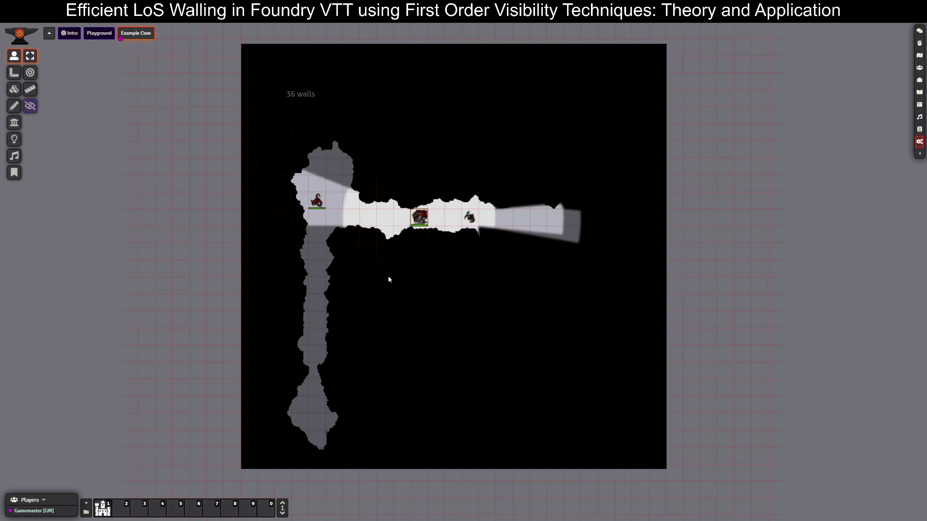
Step: Move the hero token east through the large chamber, past the small rock pillar, and into the eastern entrance passage
{"action": "key", "text": "Right"}
{"action": "key", "text": "Right"}
{"action": "key", "text": "Right"}
{"action": "key", "text": "Right"}
{"action": "key", "text": "Right"}
{"action": "key", "text": "Right"}
{"action": "key", "text": "Right"}
{"action": "key", "text": "Down"}
{"action": "key", "text": "Down"}
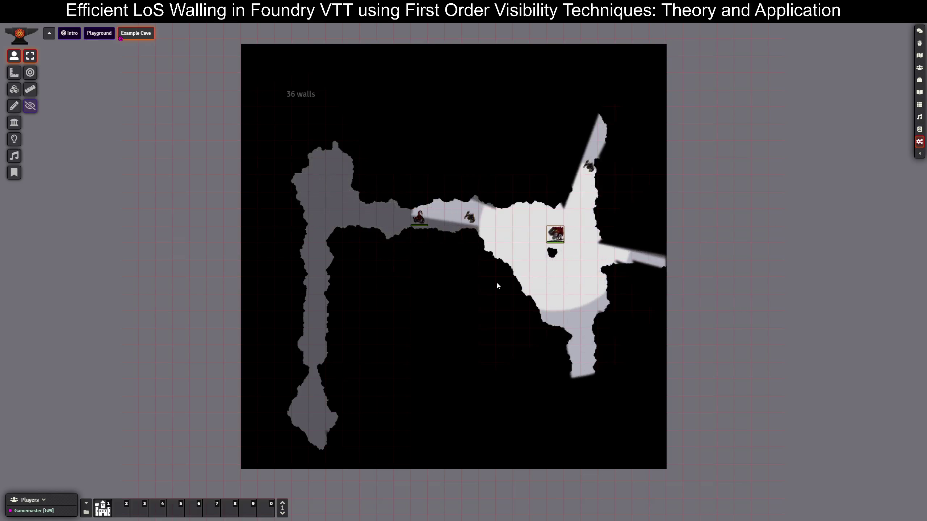
{"action": "key", "text": "Right"}
{"action": "key", "text": "Right"}
{"action": "key", "text": "Right"}
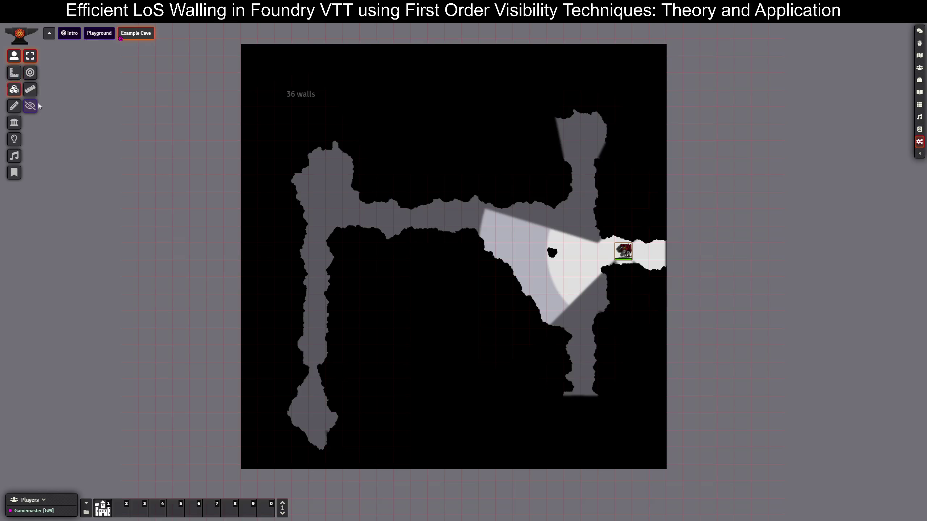
Step: Change the hero token's emitted light color to green in its vision settings and update the token
{"action": "right_click", "coordinate": [620, 241]}
{"action": "right_click", "coordinate": [620, 242]}
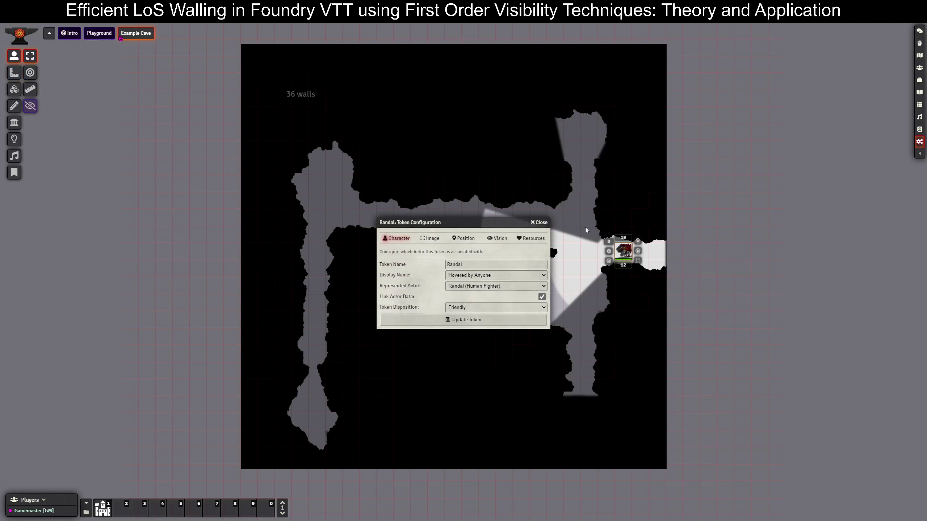
{"action": "left_click", "coordinate": [501, 242]}
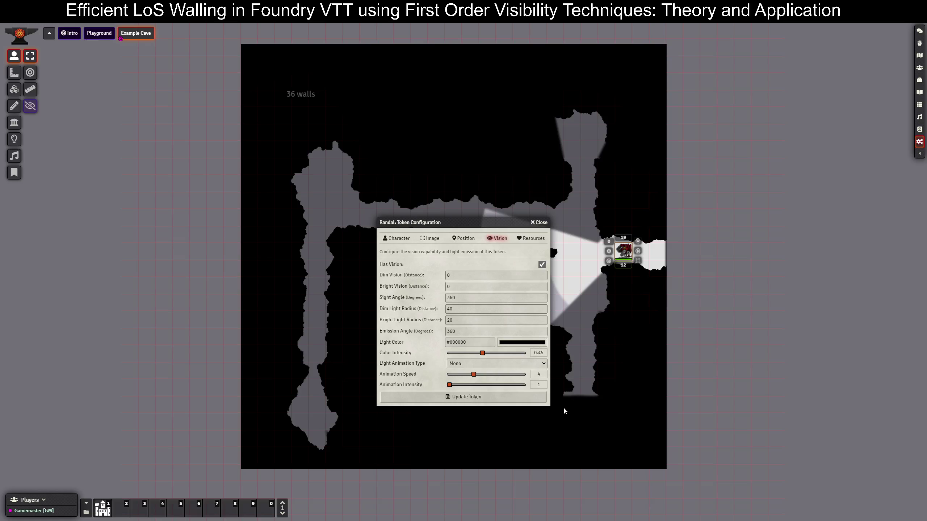
{"action": "left_click_drag", "start_coordinate": [551, 353], "coordinate": [584, 347]}
{"action": "left_click", "coordinate": [481, 398]}
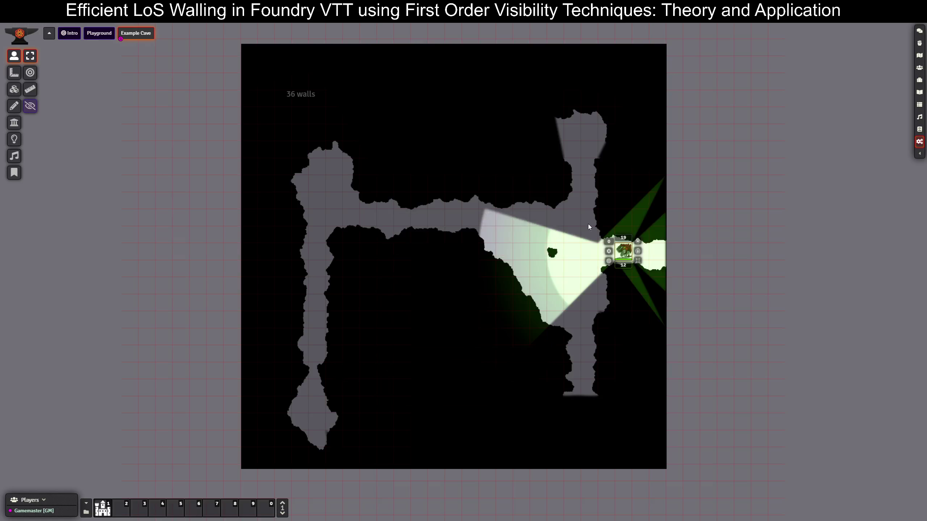
Step: Clear the explored fog of war for the scene and select the green-lit hero token in the eastern entrance
{"action": "left_click", "coordinate": [14, 139]}
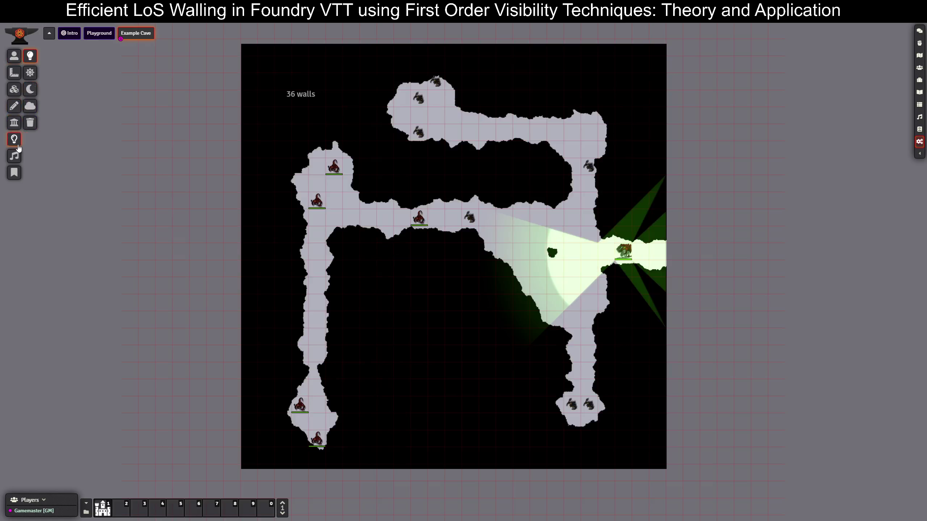
{"action": "left_click", "coordinate": [31, 106]}
{"action": "left_click", "coordinate": [431, 285]}
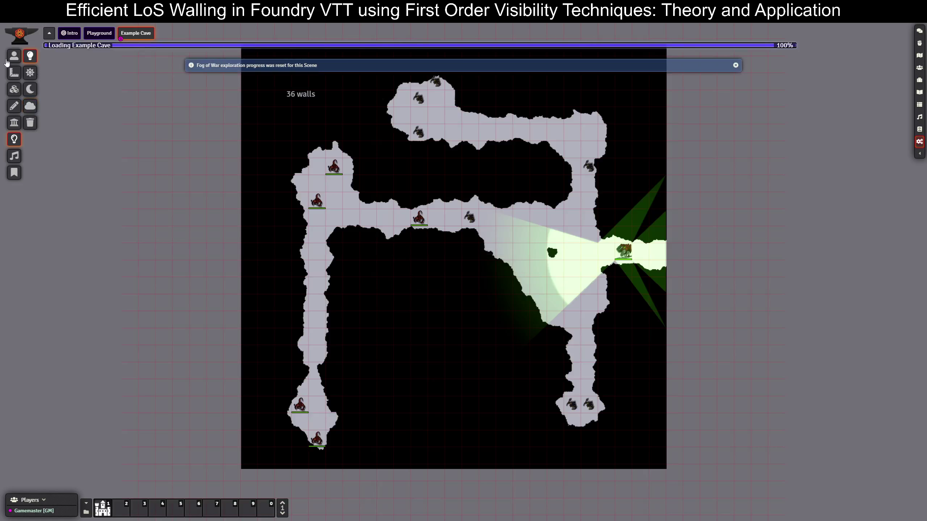
{"action": "left_click", "coordinate": [624, 253]}
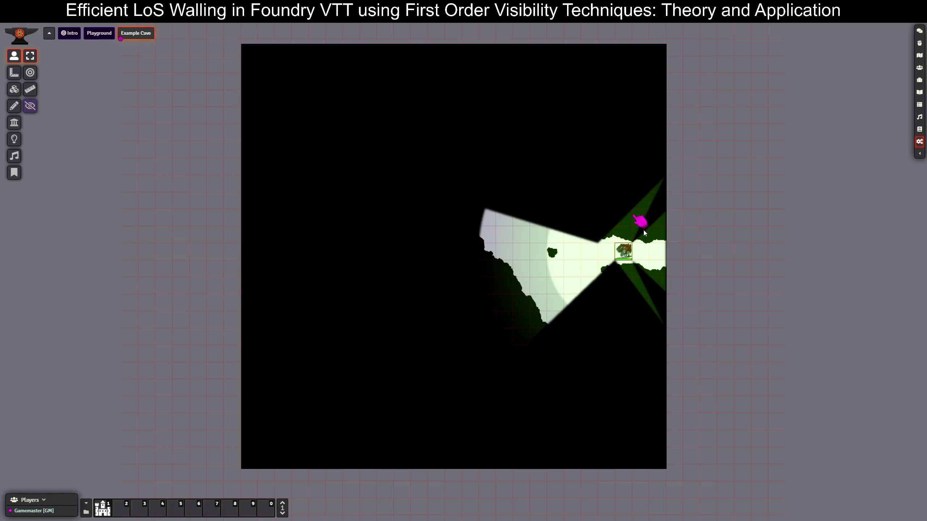
Step: Move the hero token west out of the eastern entrance and north up the passage past the green creature
{"action": "key", "text": "Left"}
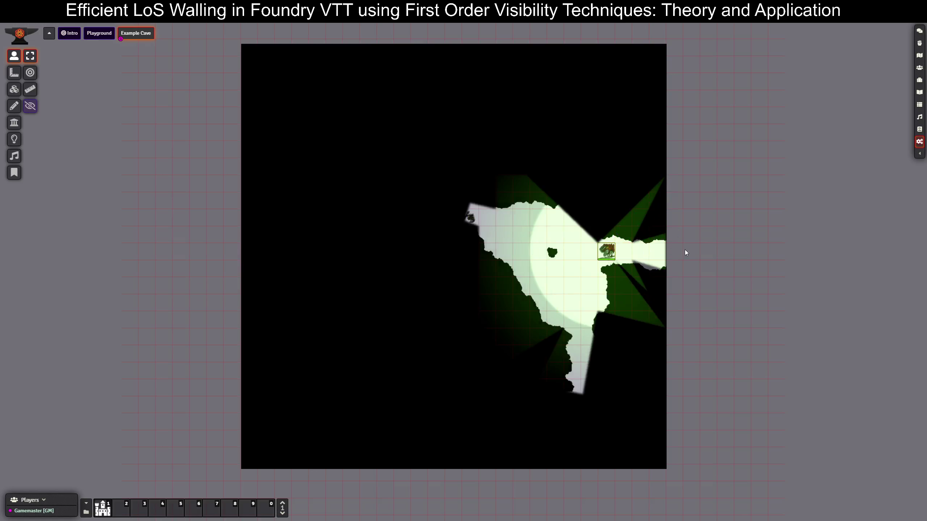
{"action": "key", "text": "Left"}
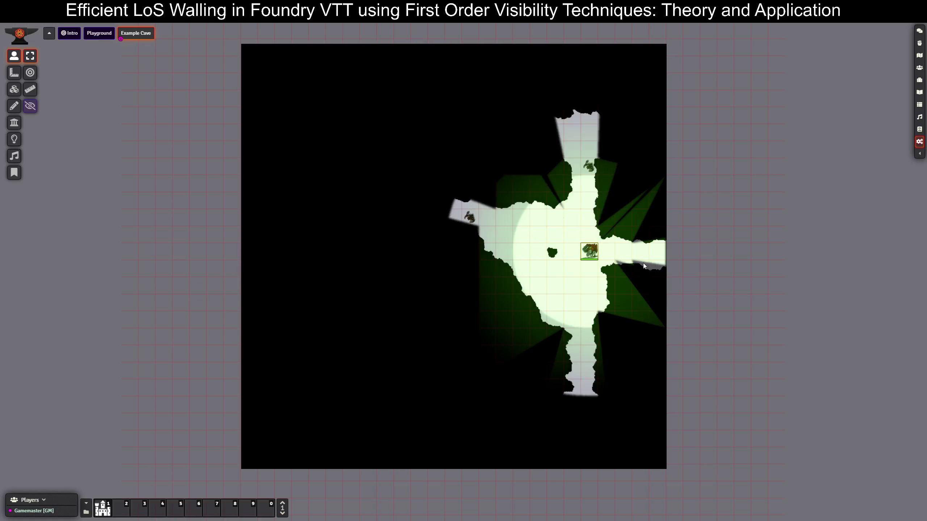
{"action": "key", "text": "Up"}
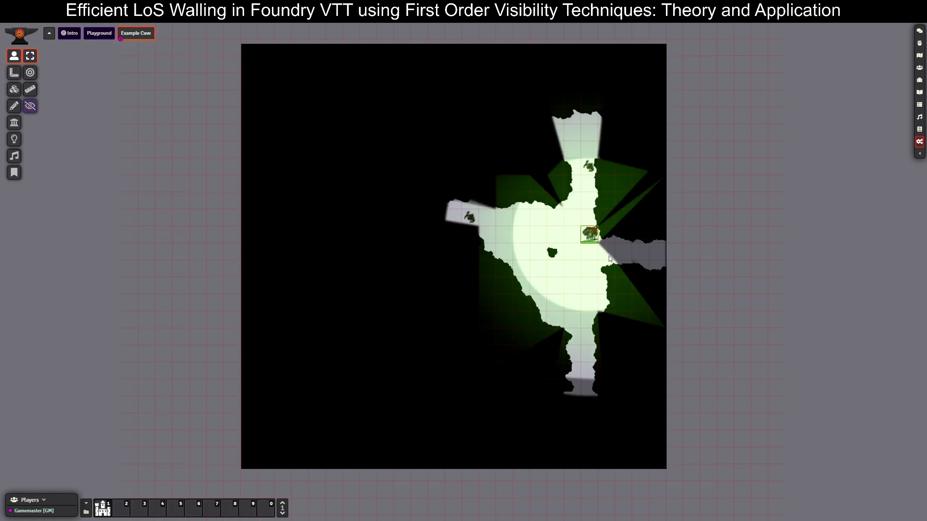
{"action": "key", "text": "Up"}
{"action": "key", "text": "Up"}
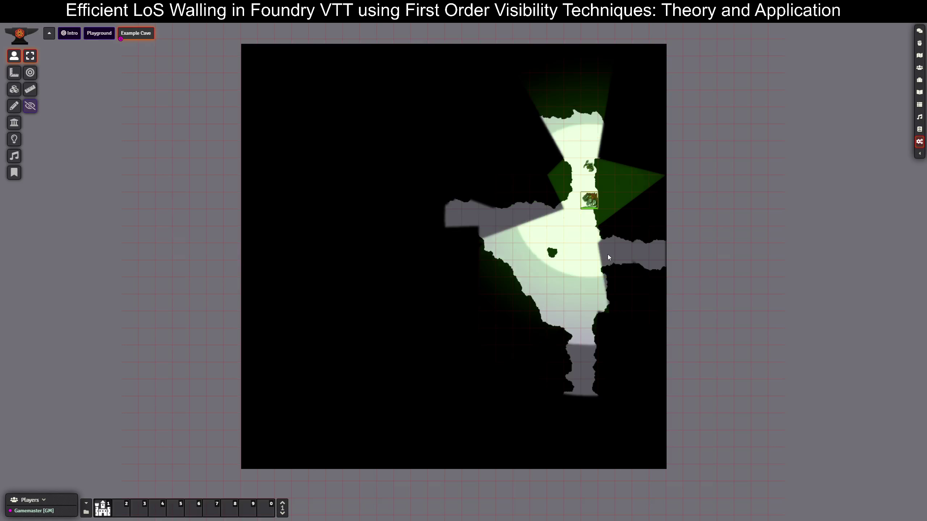
{"action": "key", "text": "Up"}
{"action": "key", "text": "Up"}
{"action": "key", "text": "Up"}
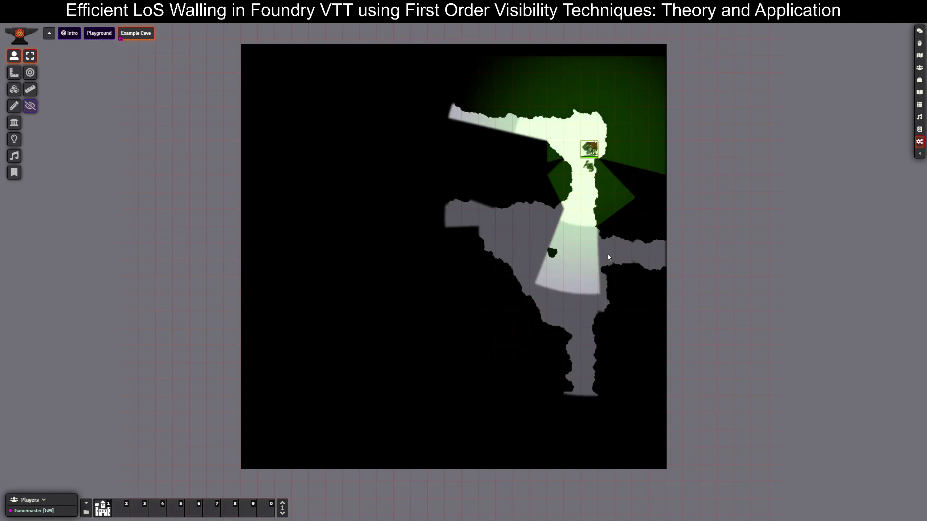
Step: Move the hero token west along the northern corridor and into the creature chamber at its western end
{"action": "key", "text": "Up"}
{"action": "key", "text": "Left"}
{"action": "key", "text": "Left"}
{"action": "key", "text": "Left"}
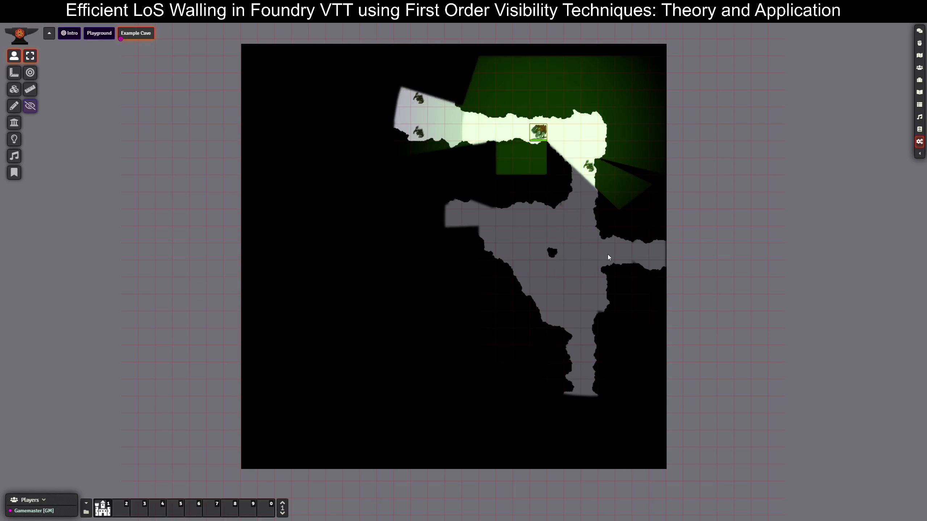
{"action": "key", "text": "Left"}
{"action": "key", "text": "Left"}
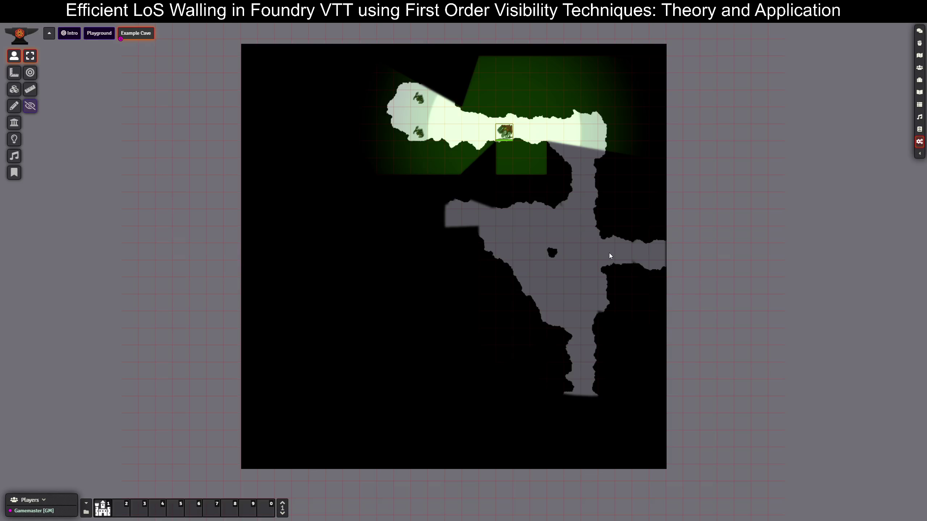
{"action": "key", "text": "Left"}
{"action": "key", "text": "Left"}
{"action": "key", "text": "Left"}
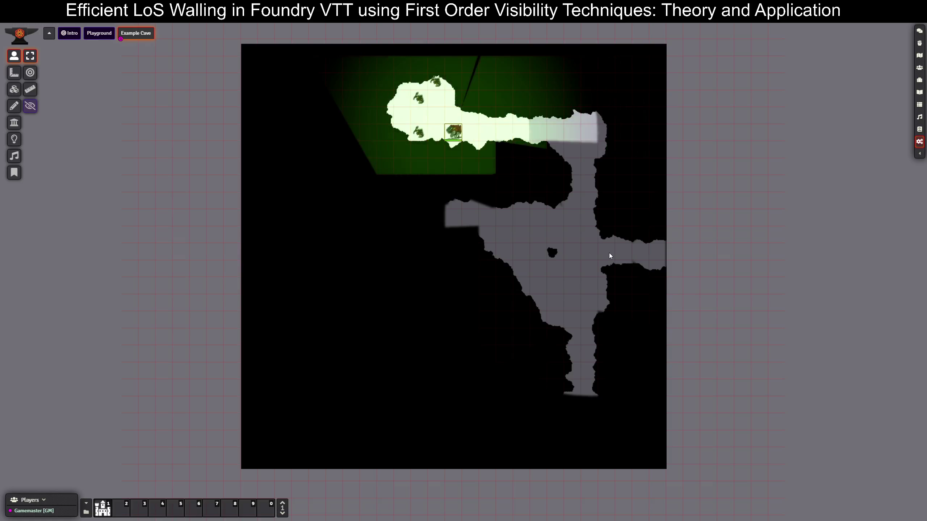
{"action": "key", "text": "Left"}
{"action": "key", "text": "Up"}
{"action": "key", "text": "Left"}
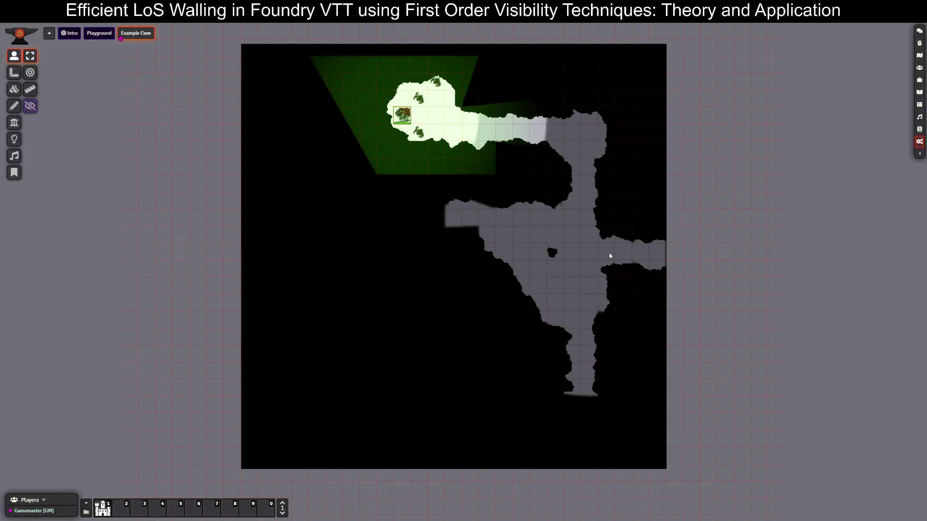
Step: Bring the hero token back east out of the northern creature chamber to the far end of the corridor
{"action": "key", "text": "Right"}
{"action": "key", "text": "Right"}
{"action": "key", "text": "Right"}
{"action": "key", "text": "Down"}
{"action": "key", "text": "Right"}
{"action": "key", "text": "Right"}
{"action": "key", "text": "Right"}
{"action": "key", "text": "Right"}
{"action": "key", "text": "Right"}
{"action": "key", "text": "Right"}
{"action": "key", "text": "Right"}
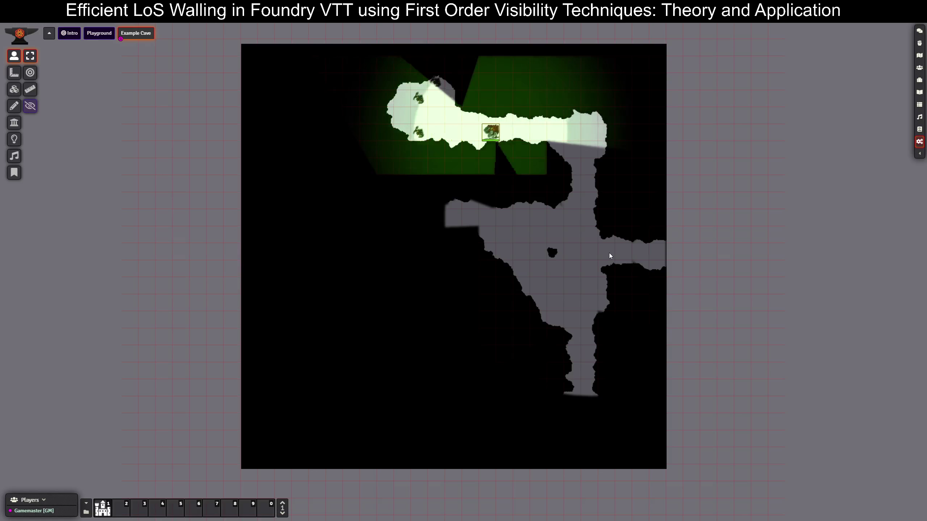
Step: Move the hero token south down the connecting passage into the middle of the large chamber
{"action": "key", "text": "Down"}
{"action": "key", "text": "Down"}
{"action": "key", "text": "Down"}
{"action": "key", "text": "Down"}
{"action": "key", "text": "Down"}
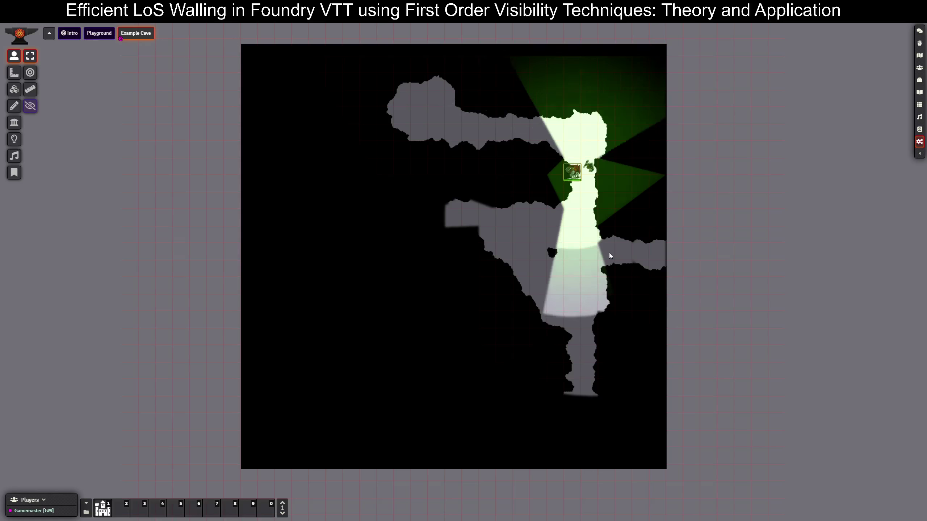
{"action": "key", "text": "Down"}
{"action": "key", "text": "Down"}
{"action": "key", "text": "Down"}
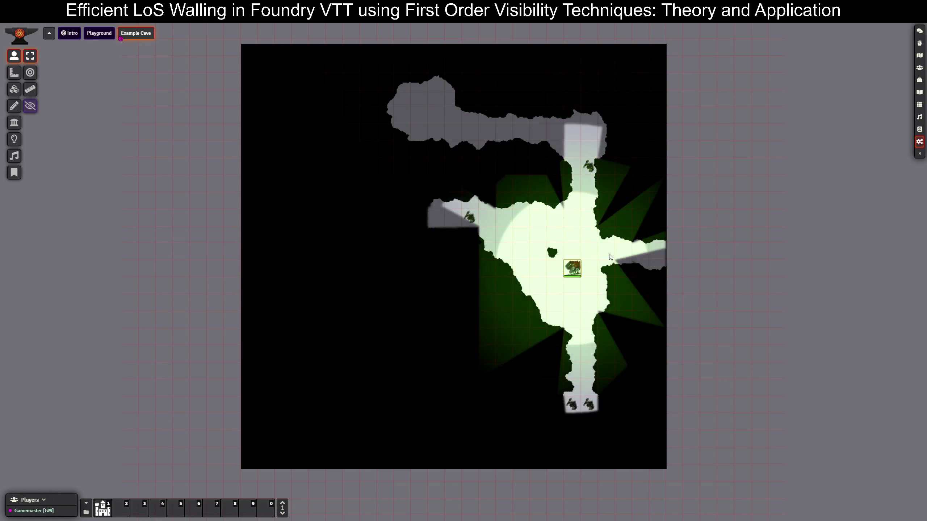
Step: Continue the hero token south from the large chamber into the passage leading to the two southern creatures
{"action": "key", "text": "Down"}
{"action": "key", "text": "Down"}
{"action": "key", "text": "Down"}
{"action": "key", "text": "Down"}
{"action": "key", "text": "Down"}
{"action": "key", "text": "Down"}
{"action": "key", "text": "Down"}
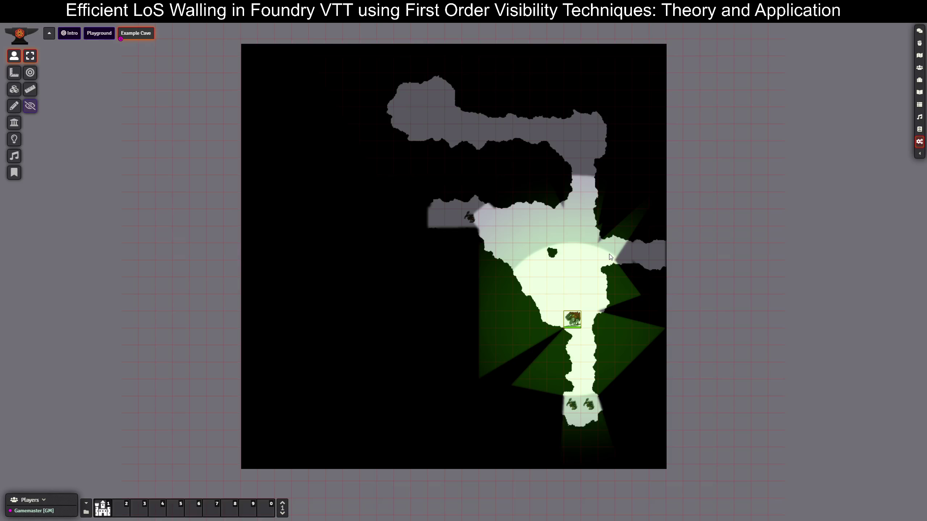
Step: Return the hero token north from the southern passage to the upper part of the large chamber
{"action": "key", "text": "Up"}
{"action": "key", "text": "Up"}
{"action": "key", "text": "Up"}
{"action": "key", "text": "Up"}
{"action": "key", "text": "Up"}
{"action": "key", "text": "Up"}
{"action": "key", "text": "Up"}
{"action": "key", "text": "Up"}
{"action": "key", "text": "Up"}
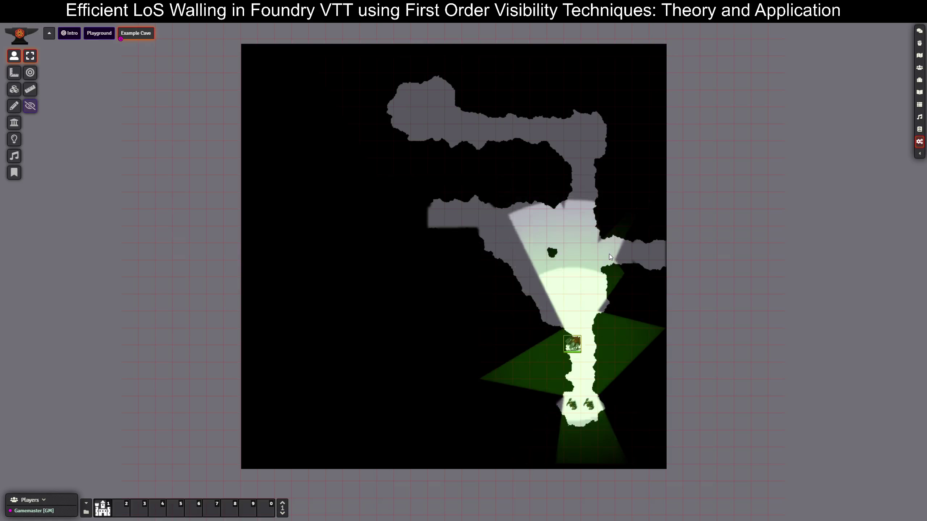
{"action": "key", "text": "Up"}
Step: Move the hero token west out of the large chamber into the middle passage, just east of the red creature
{"action": "key", "text": "Left"}
{"action": "key", "text": "Left"}
{"action": "key", "text": "Left"}
{"action": "key", "text": "Left"}
{"action": "key", "text": "Left"}
{"action": "key", "text": "Left"}
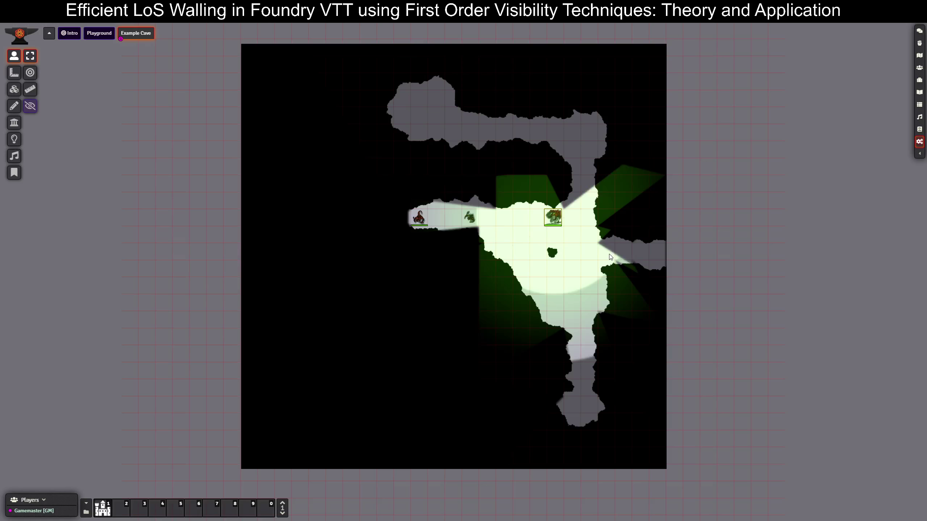
{"action": "key", "text": "Left"}
{"action": "key", "text": "Left"}
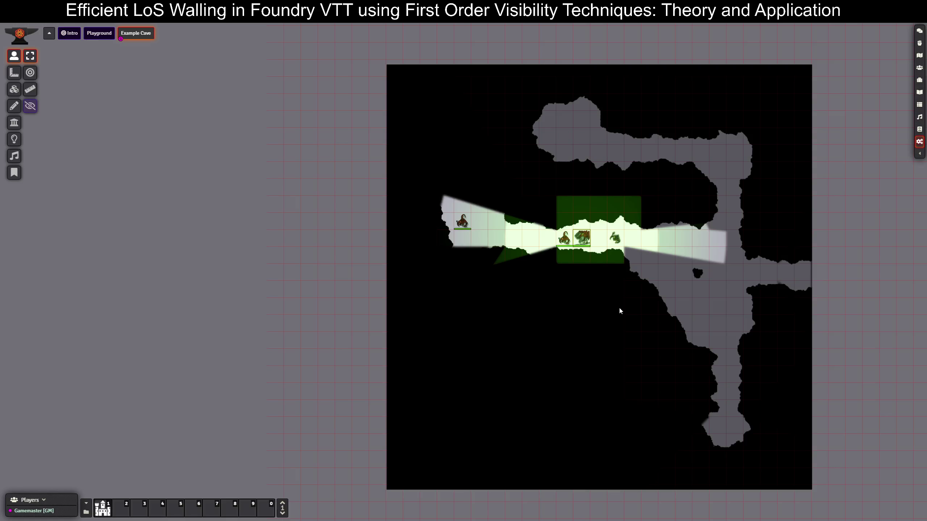
Step: Move the hero token west past the red creature into the western chamber, just below the creature there
{"action": "key", "text": "Left"}
{"action": "key", "text": "Left"}
{"action": "key", "text": "Left"}
{"action": "key", "text": "Left"}
{"action": "key", "text": "Left"}
{"action": "key", "text": "Left"}
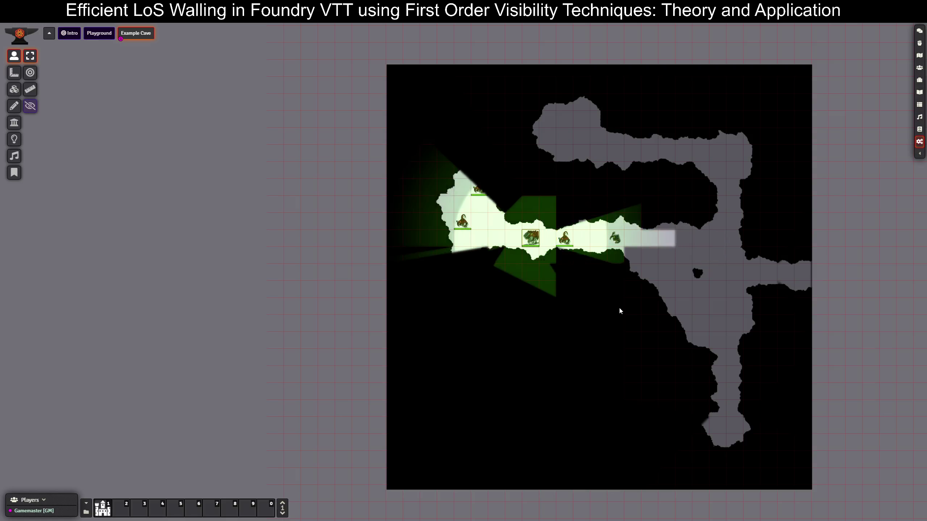
{"action": "key", "text": "Left"}
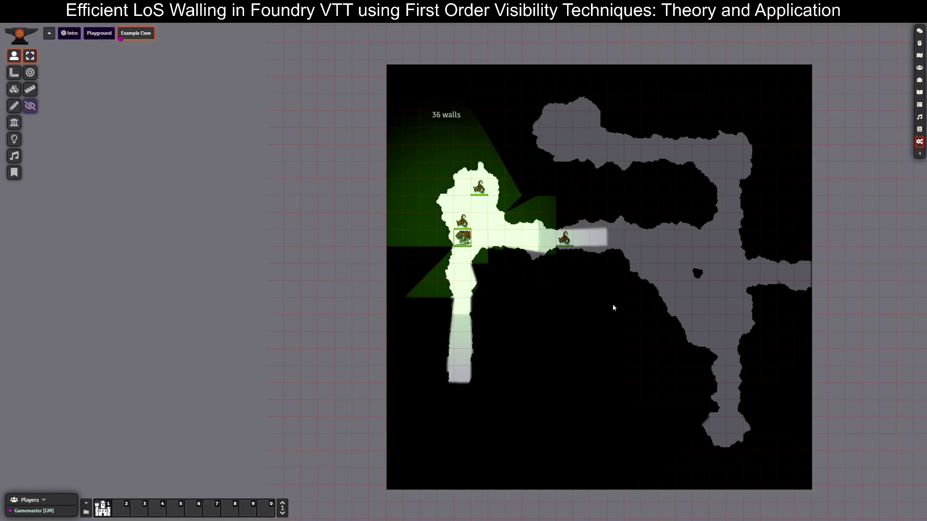
Step: Move the hero token four squares south from the western chamber into the narrow passage
{"action": "key", "text": "Down"}
{"action": "key", "text": "Down"}
{"action": "key", "text": "Down"}
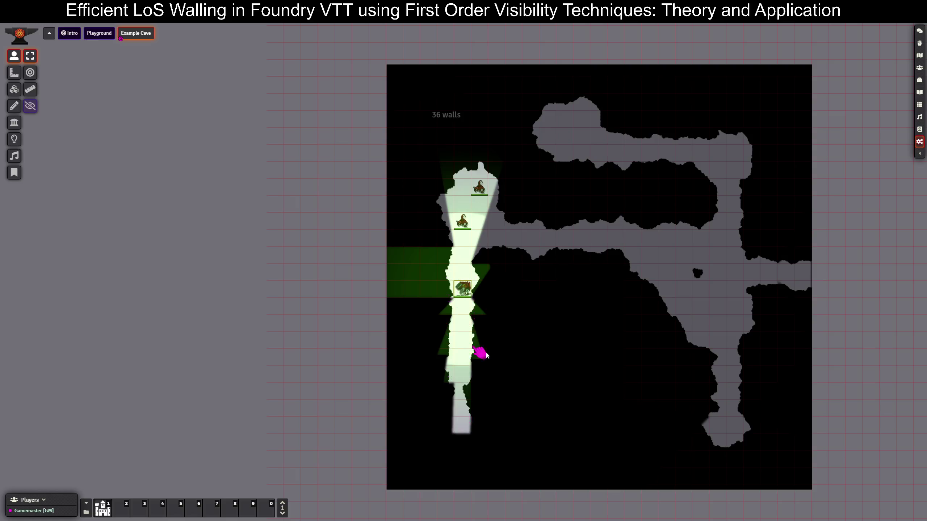
{"action": "key", "text": "Down"}
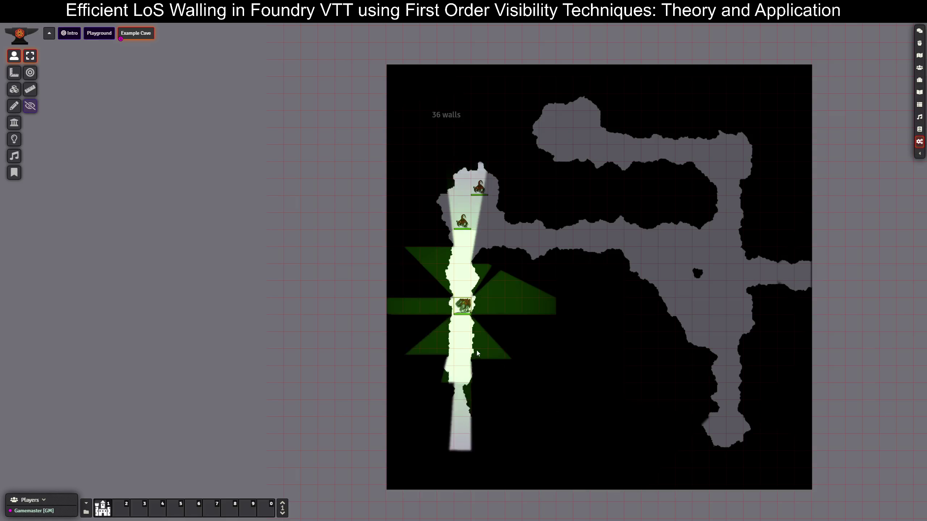
Step: Move the hero token south down the rest of the narrow passage, stopping between the two creatures in the southwestern chamber
{"action": "key", "text": "Down"}
{"action": "key", "text": "Down"}
{"action": "key", "text": "Down"}
{"action": "key", "text": "Down"}
{"action": "key", "text": "Down"}
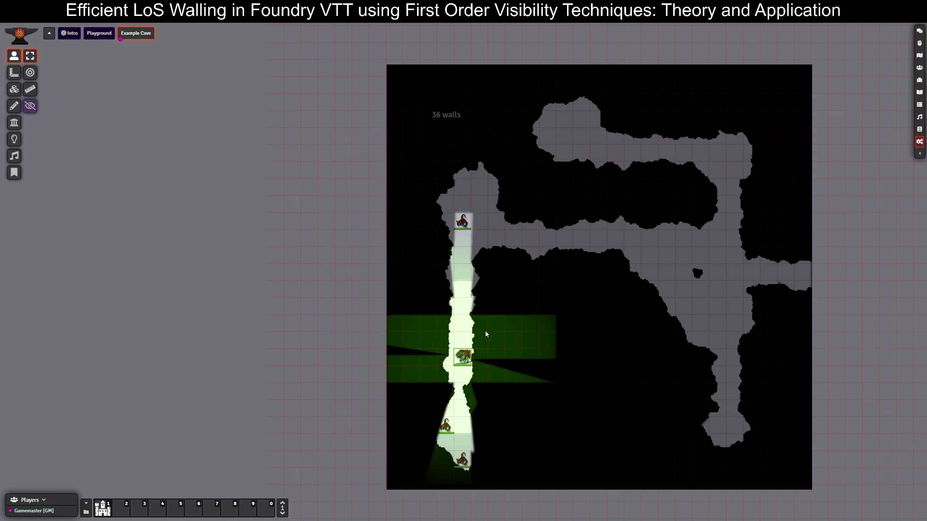
{"action": "key", "text": "Down"}
{"action": "key", "text": "Down"}
{"action": "key", "text": "Down"}
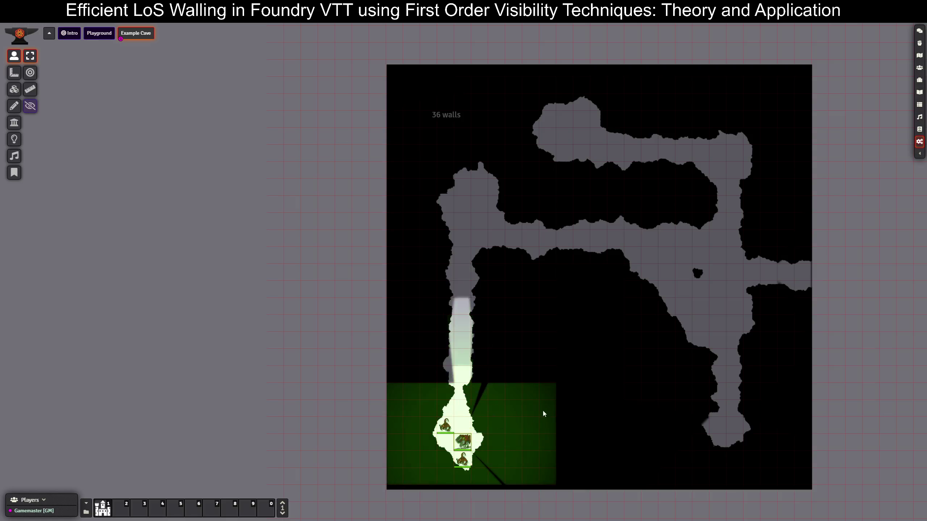
Step: Recentre the fully explored cave map and switch to the Intro scene
{"action": "left_click_drag", "start_coordinate": [542, 411], "coordinate": [508, 370]}
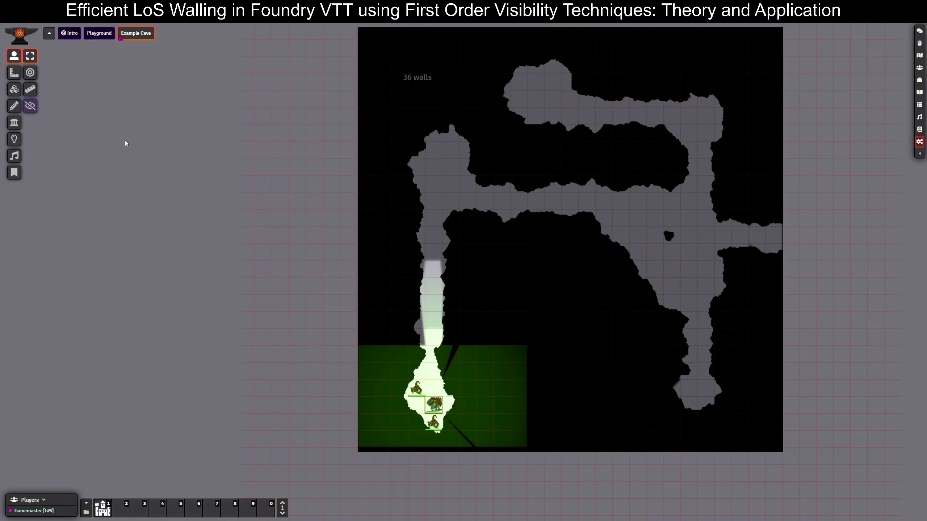
{"action": "left_click_drag", "start_coordinate": [329, 213], "coordinate": [215, 220]}
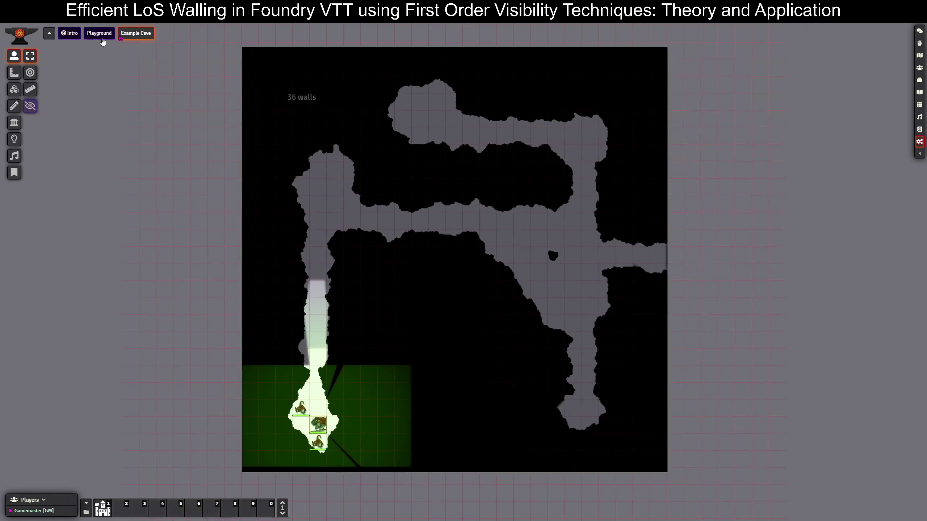
{"action": "left_click", "coordinate": [66, 34]}
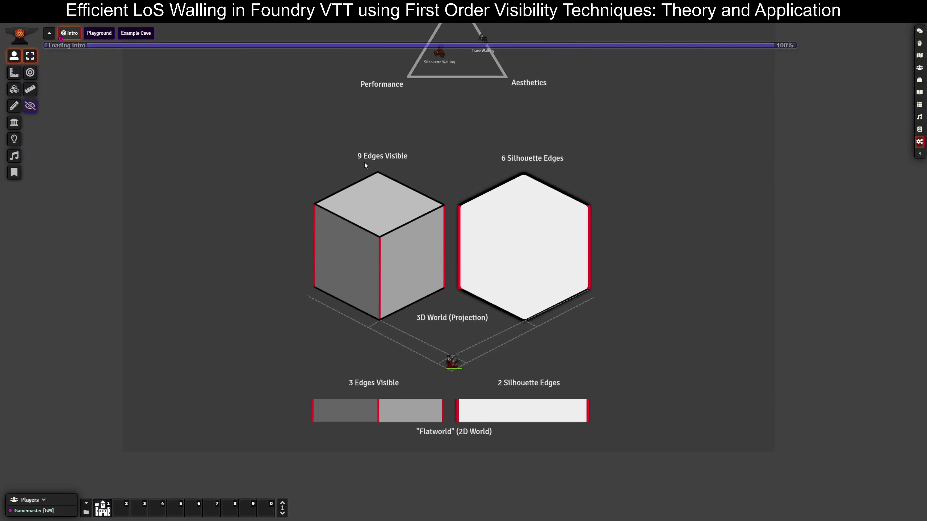